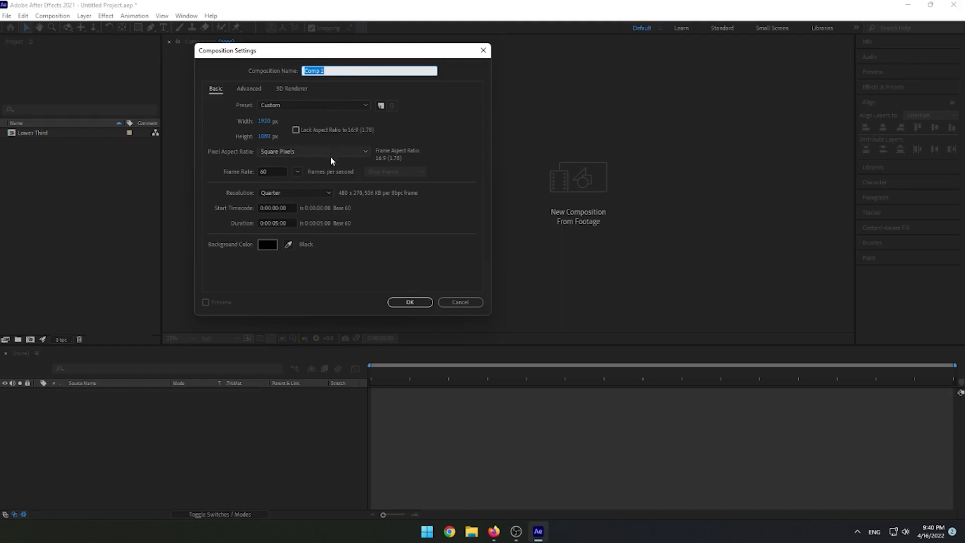
# Name the new composition "main comp" and create it at 1920 x 1080 px, 60 fps and five seconds long.
pyautogui.write('main comp')
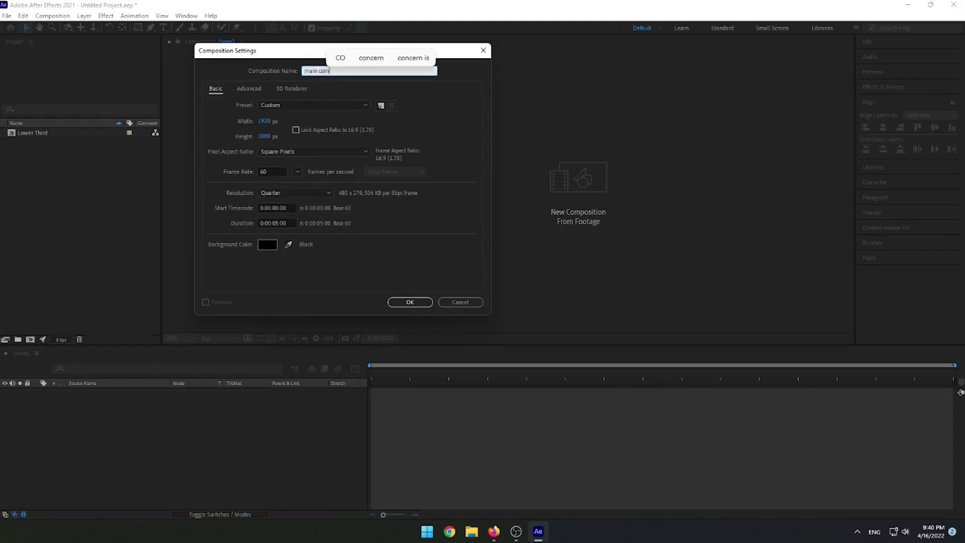
pyautogui.click(457, 92)
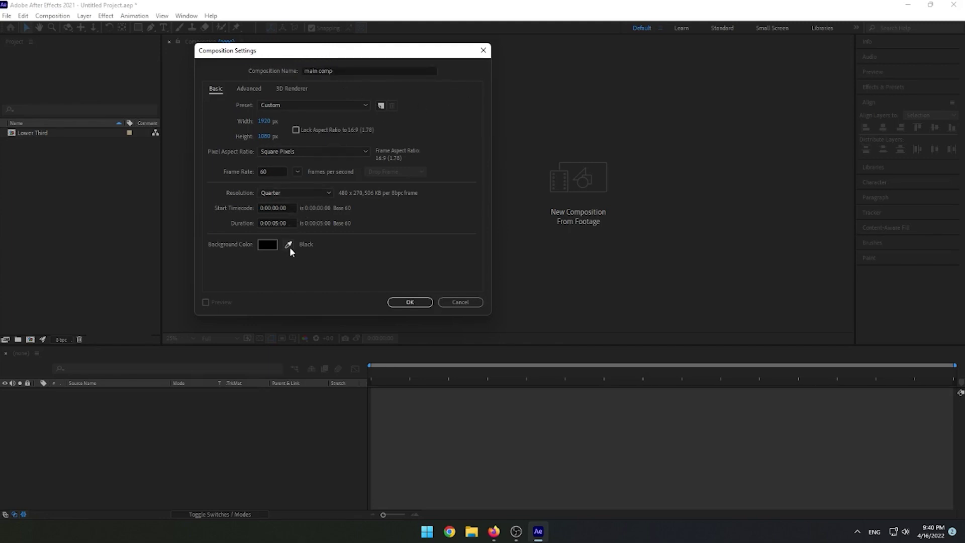
pyautogui.click(411, 302)
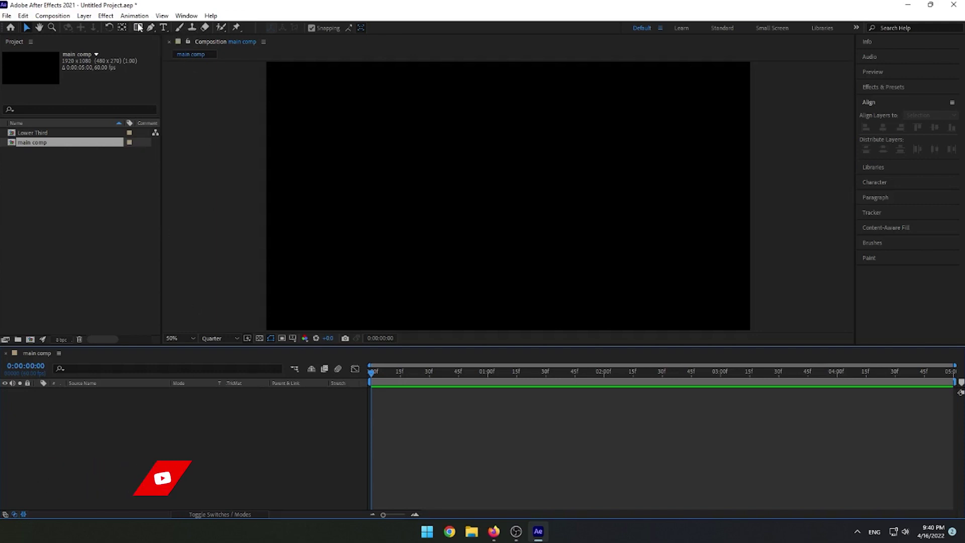
# Draw a wide white rectangle shape and center it horizontally and vertically in the composition.
pyautogui.press('q')
pyautogui.moveTo(364, 147)
pyautogui.mouseDown()
pyautogui.moveTo(373, 164)
pyautogui.moveTo(687, 242)
pyautogui.moveTo(695, 210)
pyautogui.moveTo(694, 227)
pyautogui.moveTo(672, 227)
pyautogui.mouseUp()
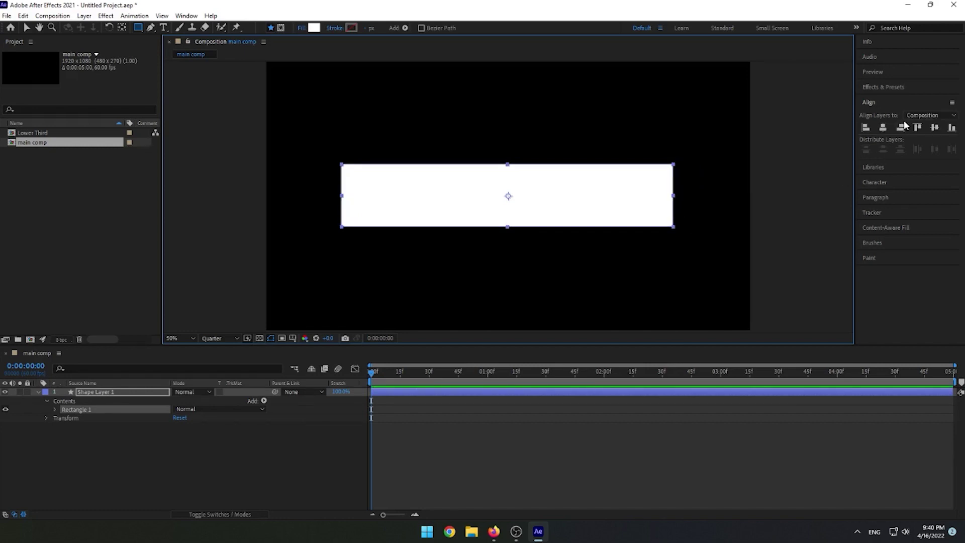
pyautogui.click(882, 129)
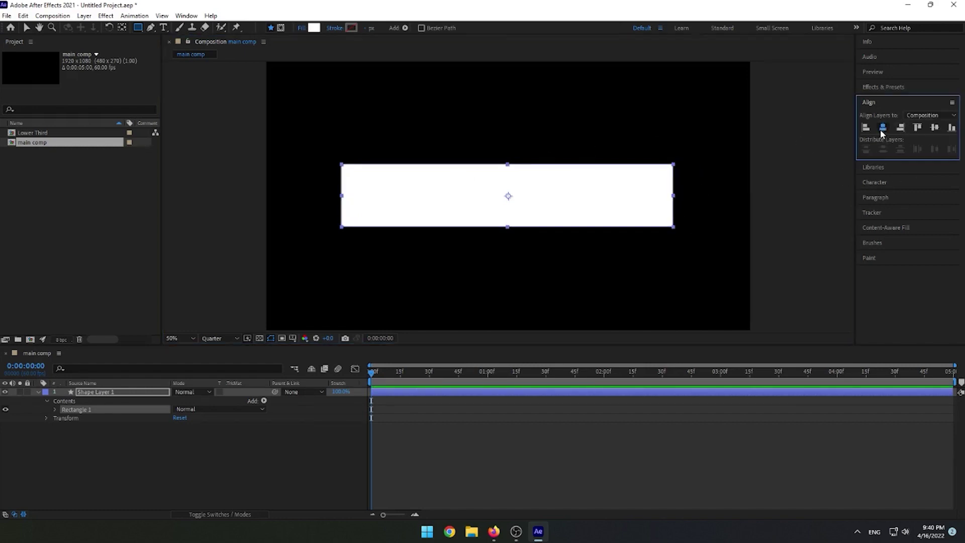
pyautogui.click(934, 128)
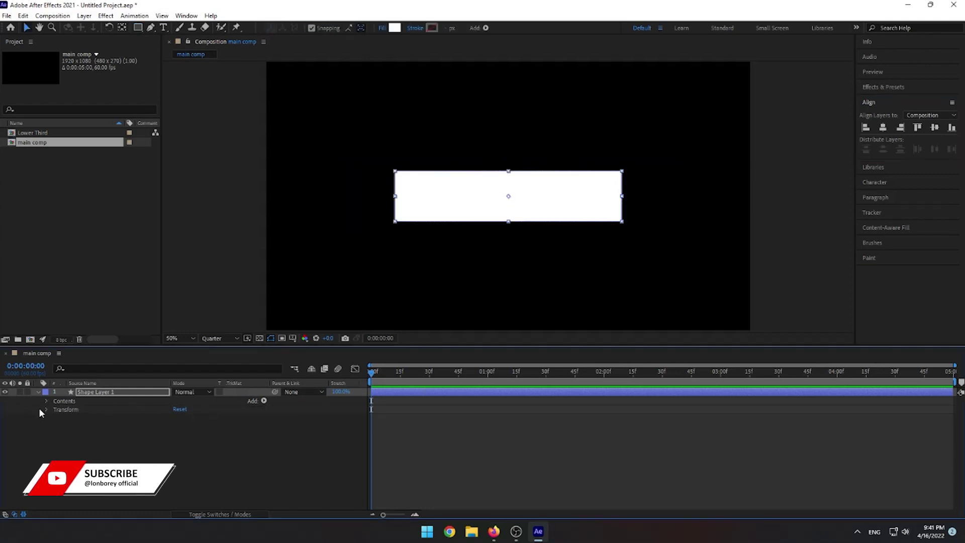
pyautogui.click(39, 409)
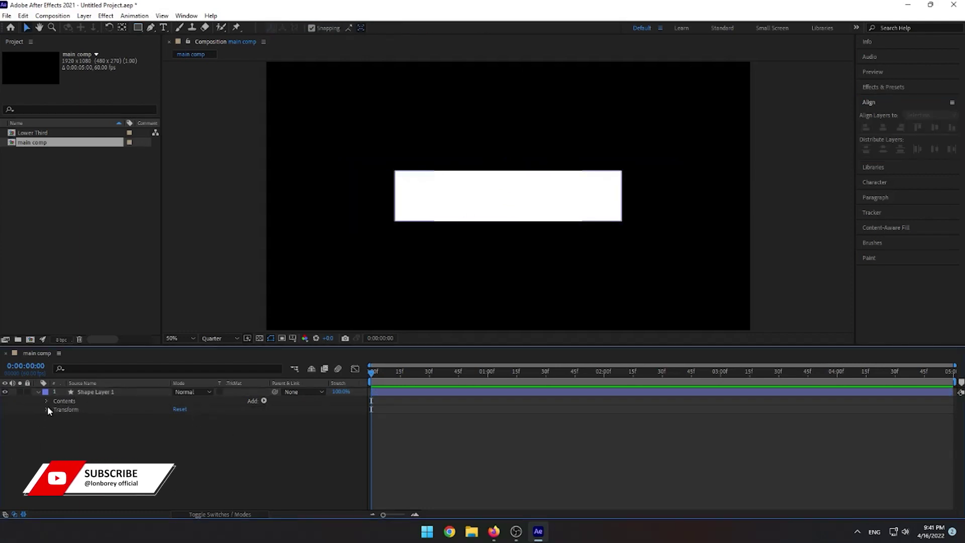
pyautogui.click(46, 409)
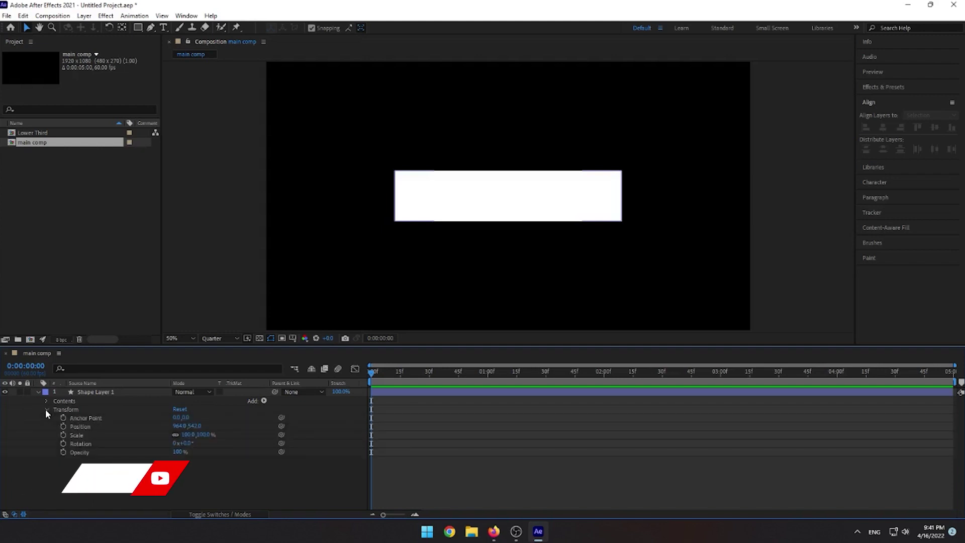
pyautogui.click(46, 408)
pyautogui.click(46, 409)
pyautogui.click(47, 408)
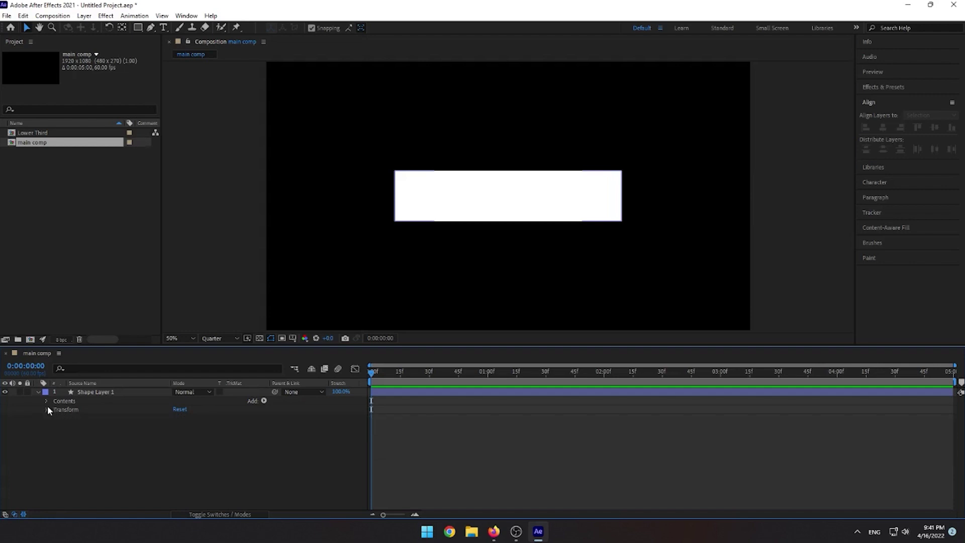
# Set the Skew of the white rectangle in Shape Layer 1 to 35 and collapse the layer's properties.
pyautogui.click(46, 400)
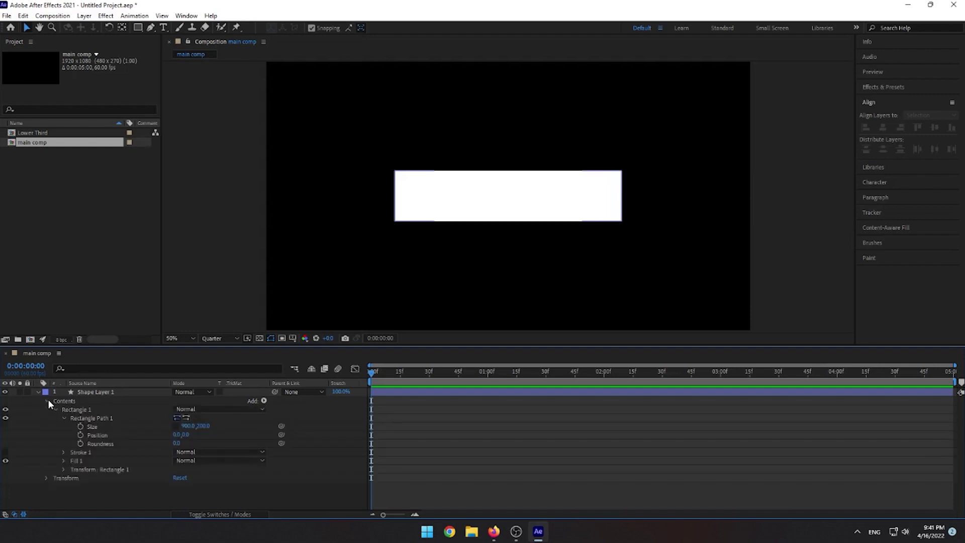
pyautogui.click(63, 469)
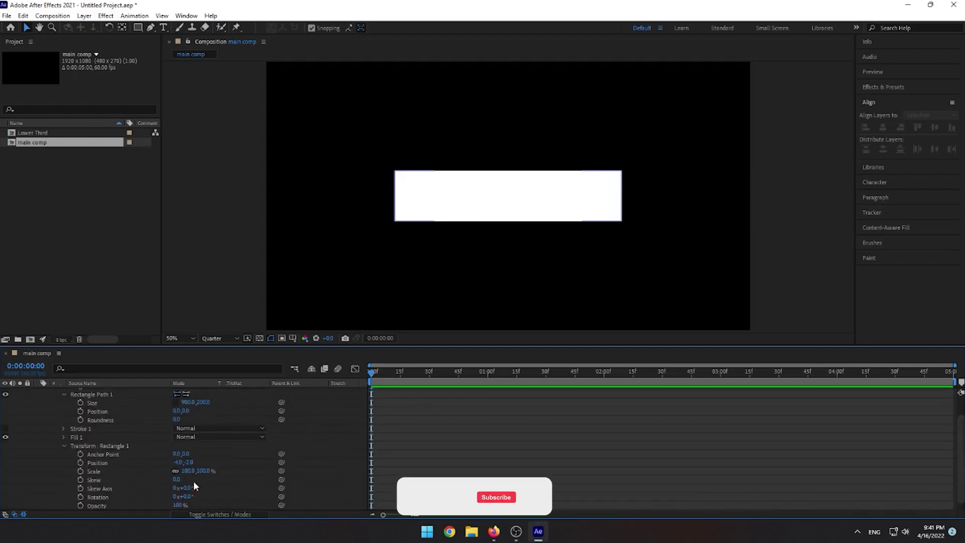
pyautogui.click(176, 479)
pyautogui.write('35')
pyautogui.press('Return')
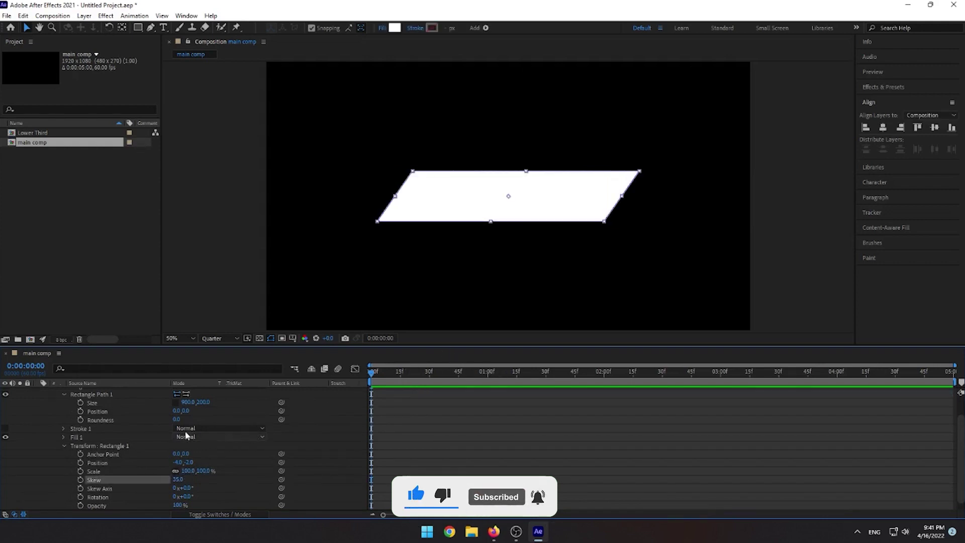
pyautogui.click(65, 445)
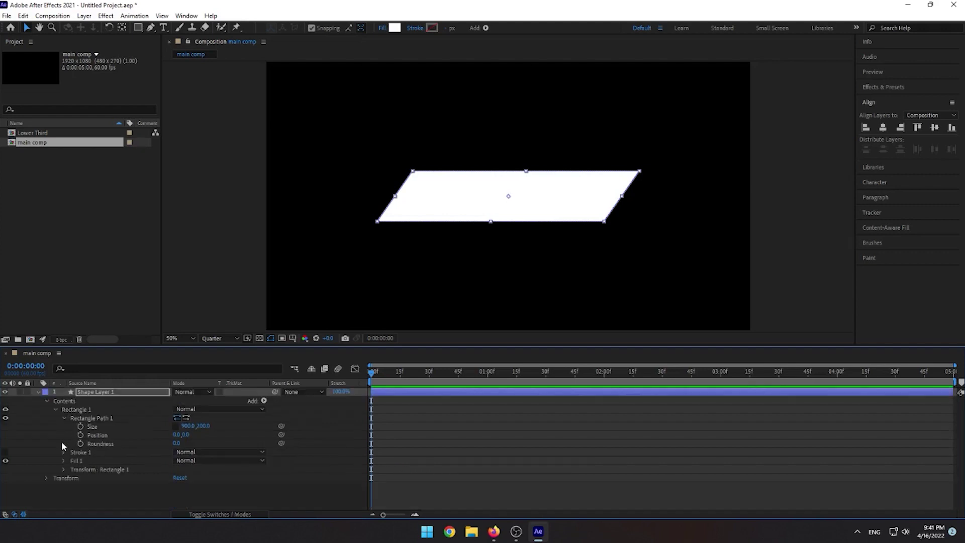
pyautogui.click(56, 408)
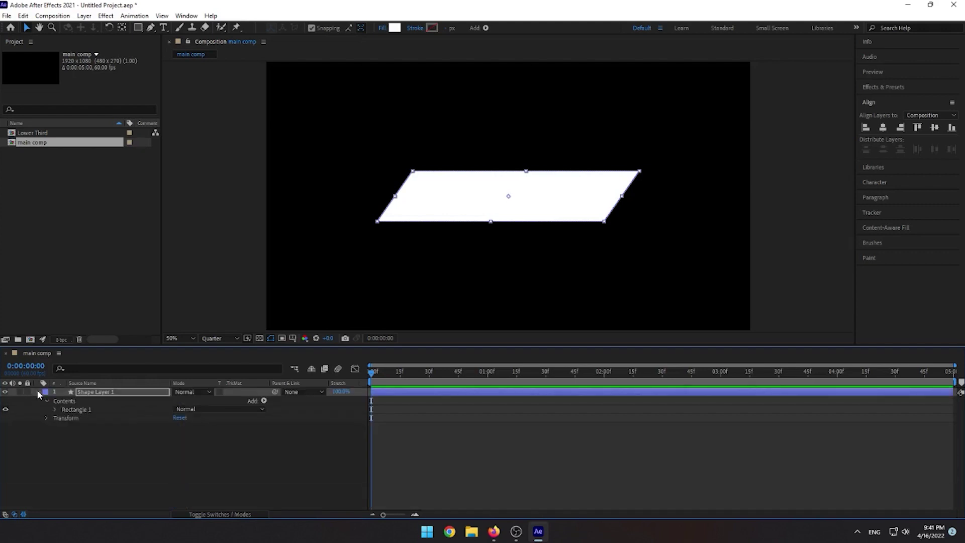
pyautogui.click(39, 394)
# Rename the white parallelogram's layer from Shape Layer 1 to "Shape 1".
pyautogui.click(95, 393)
pyautogui.rightClick(101, 393)
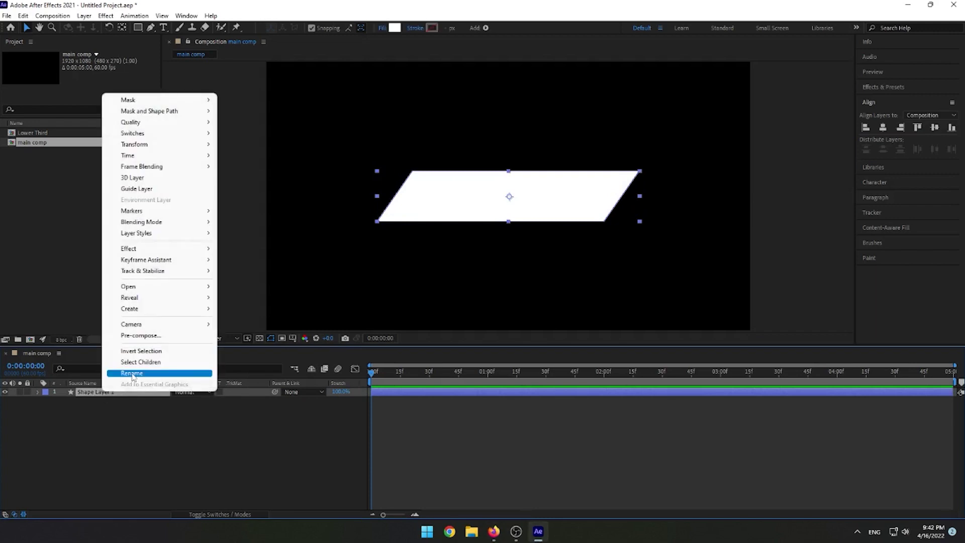
pyautogui.click(132, 374)
pyautogui.click(118, 392)
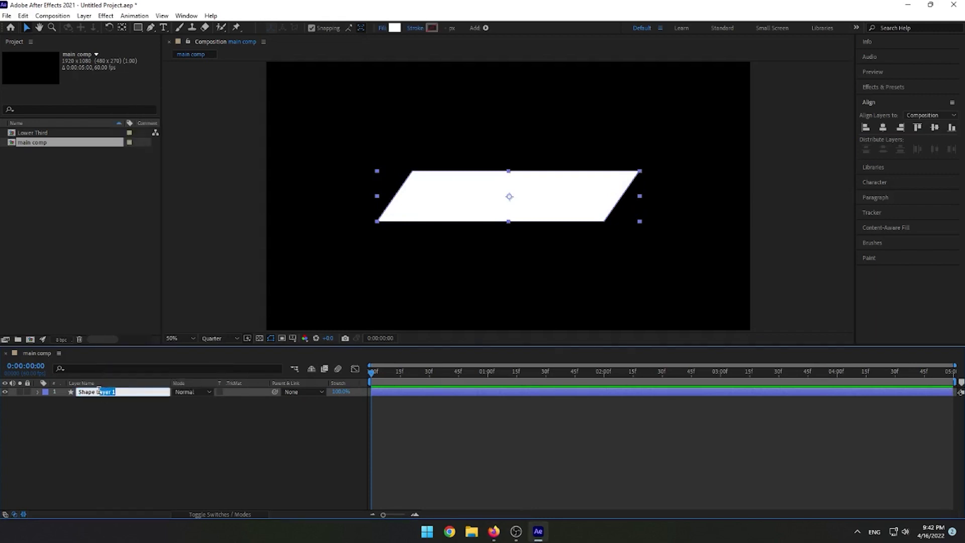
pyautogui.click(117, 418)
pyautogui.click(101, 393)
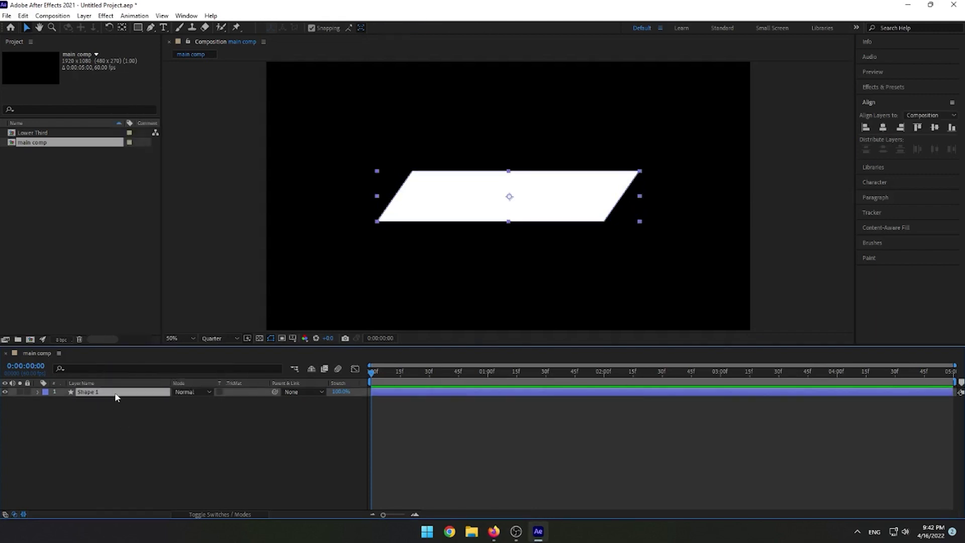
# Duplicate the Shape 1 layer and set the duplicate's fill color to red, FF0000.
pyautogui.hotkey('ctrl', 'd')
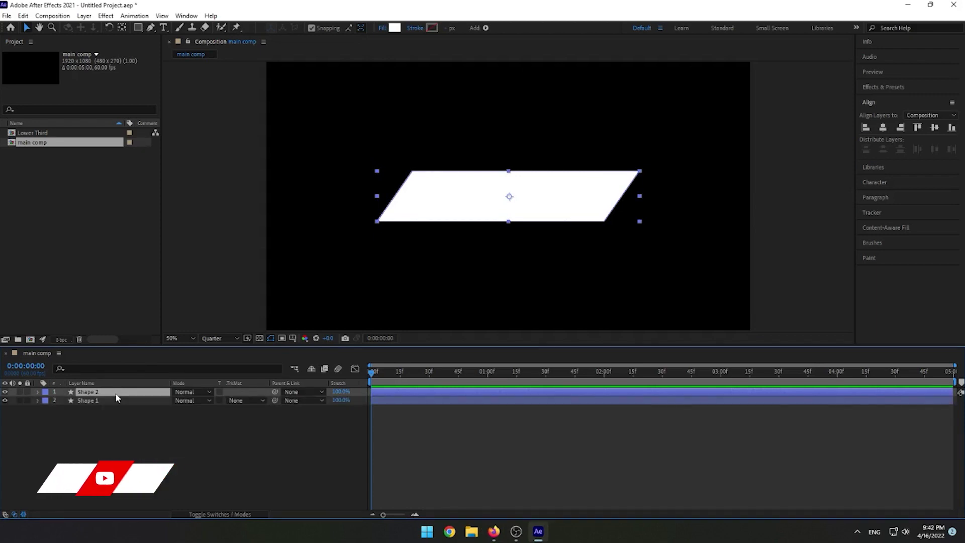
pyautogui.click(137, 29)
pyautogui.click(313, 28)
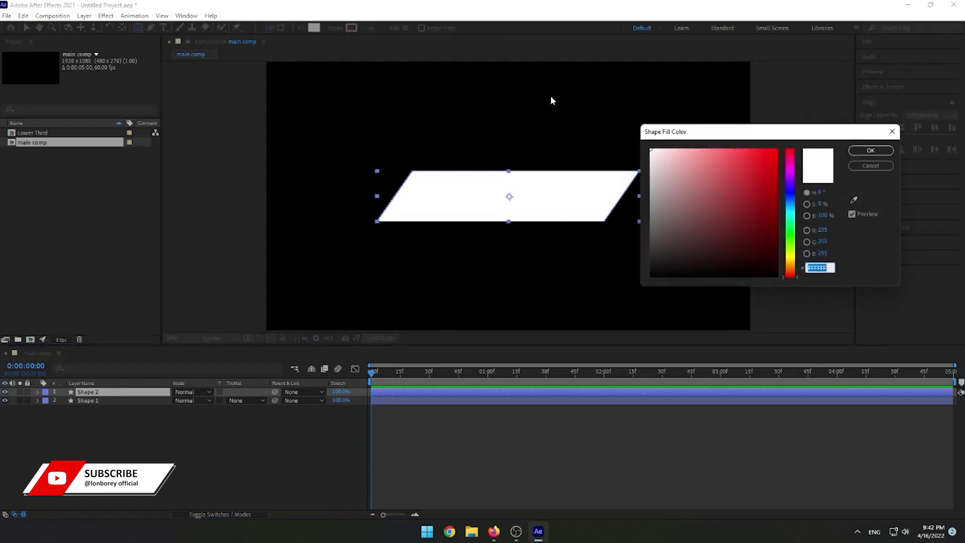
pyautogui.write('FF0000')
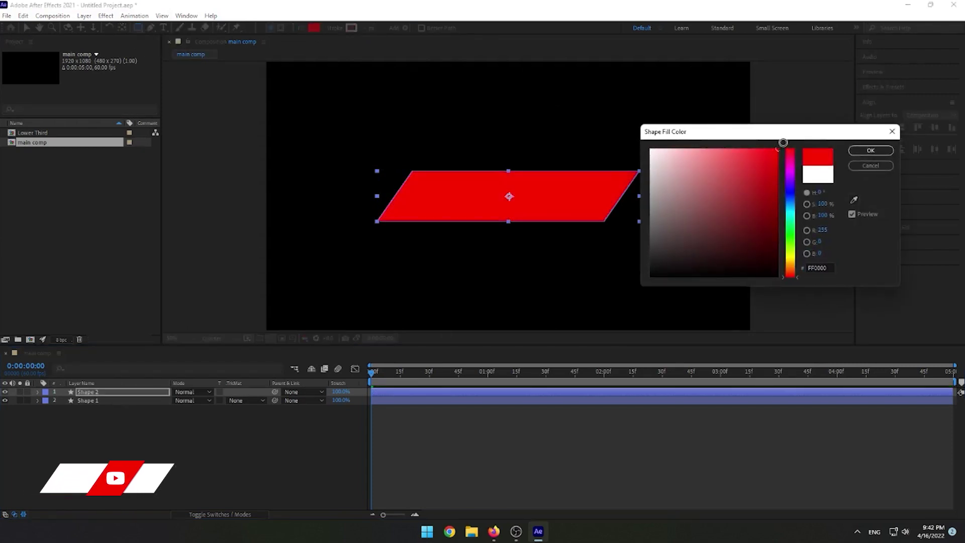
pyautogui.click(866, 151)
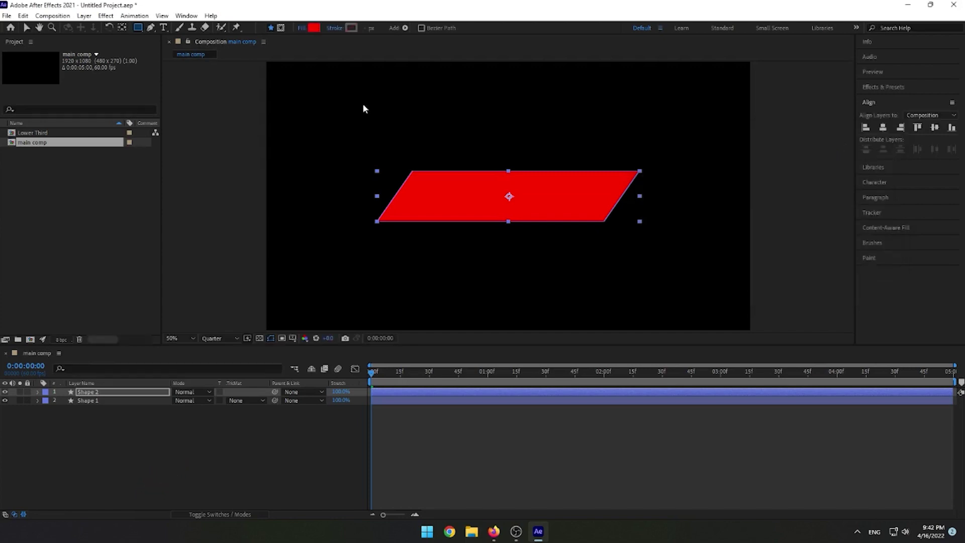
pyautogui.click(109, 400)
pyautogui.click(115, 392)
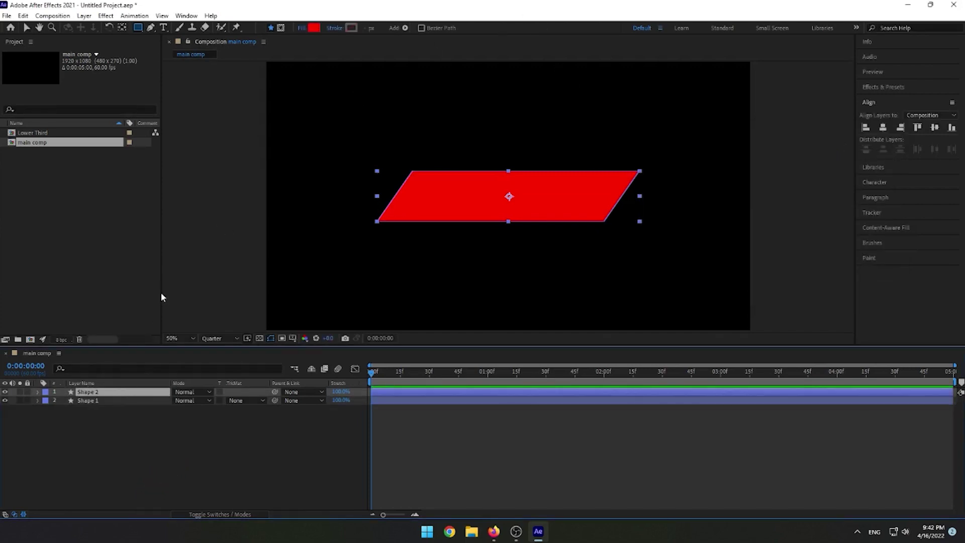
pyautogui.click(31, 30)
pyautogui.click(180, 441)
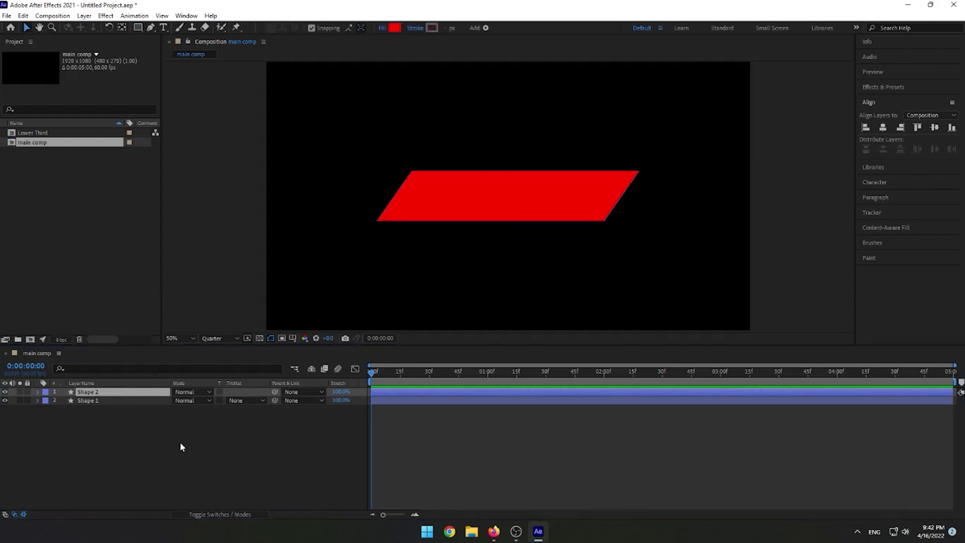
# Set the rectangle path size of the red Shape 2 layer to 200 by 200 and collapse its properties.
pyautogui.click(38, 392)
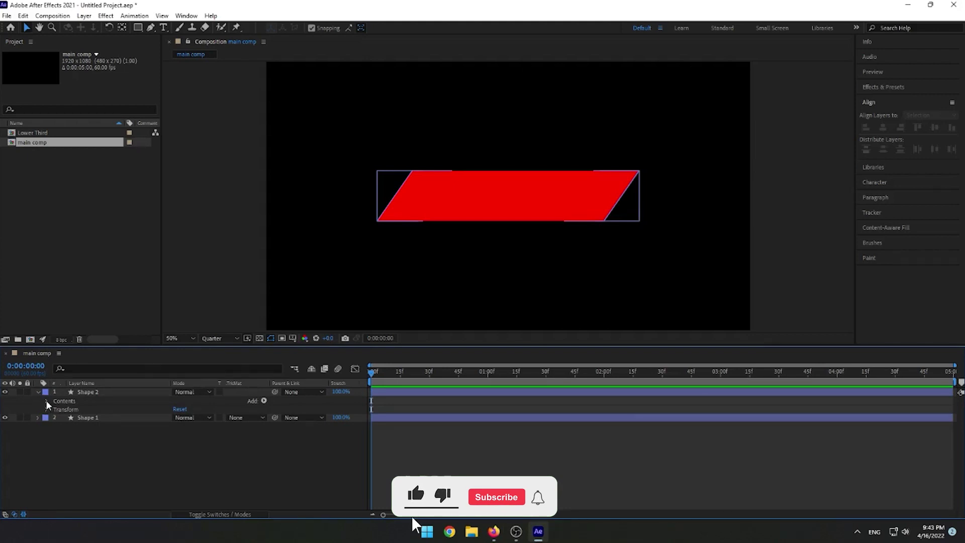
pyautogui.click(46, 401)
pyautogui.click(55, 409)
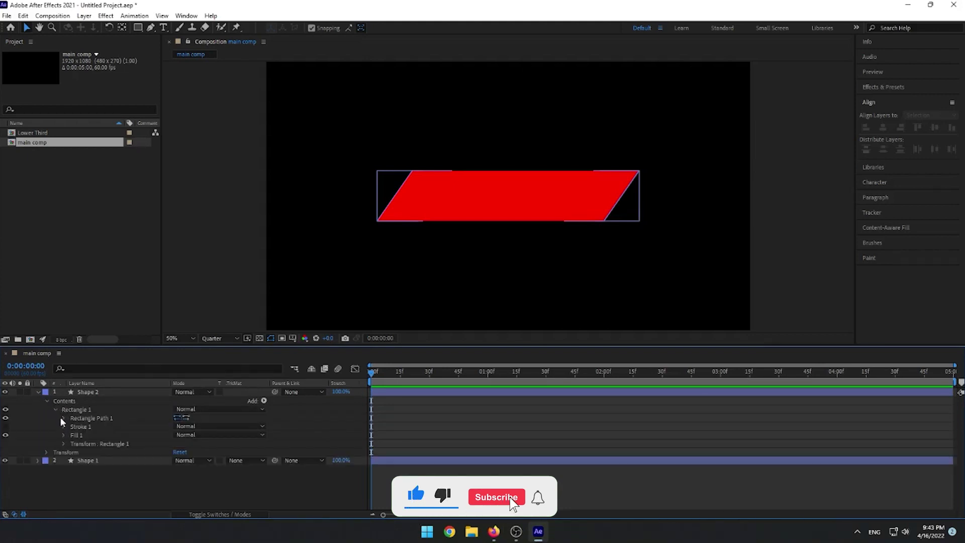
pyautogui.click(63, 418)
pyautogui.click(190, 427)
pyautogui.write('200')
pyautogui.press('Return')
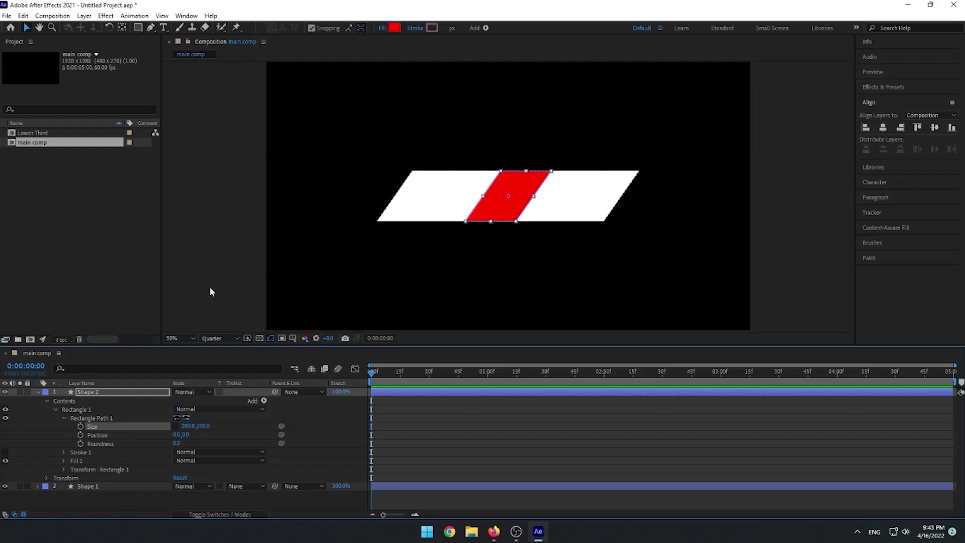
pyautogui.click(48, 402)
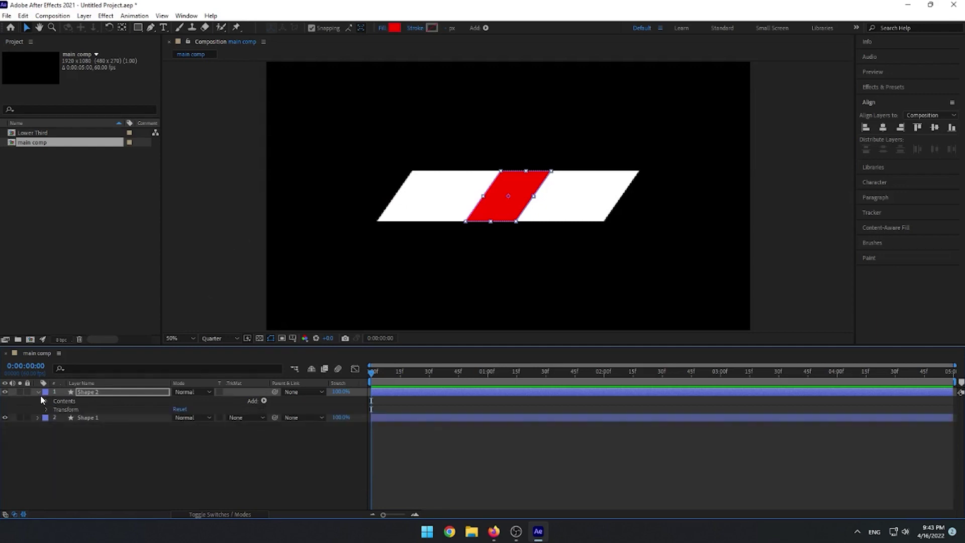
pyautogui.click(39, 391)
# Scale the red Shape 2 layer uniformly to 120%.
pyautogui.click(90, 391)
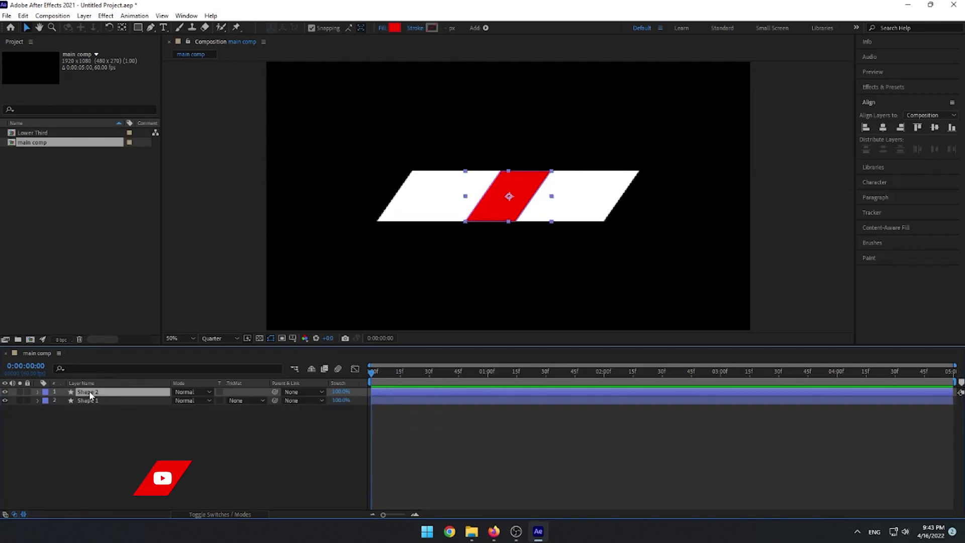
pyautogui.press('s')
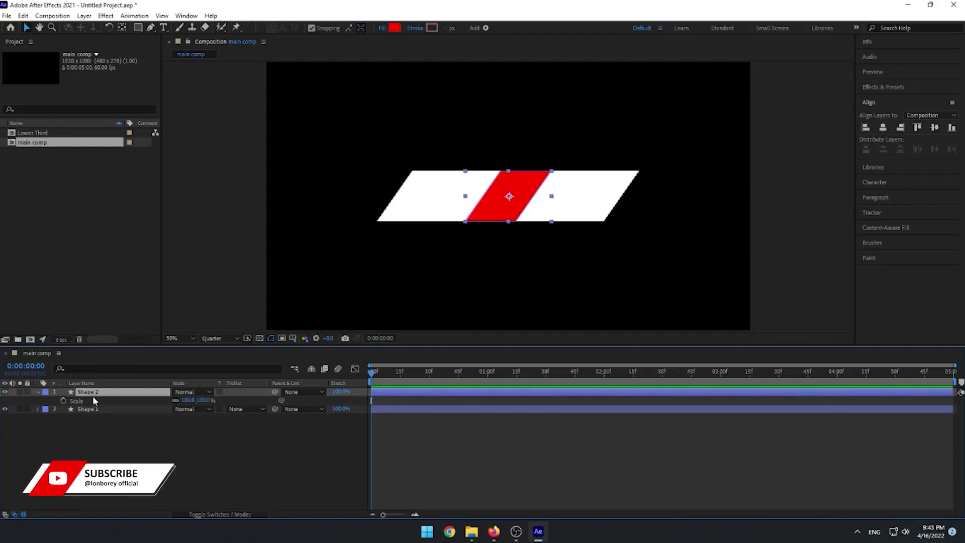
pyautogui.click(200, 400)
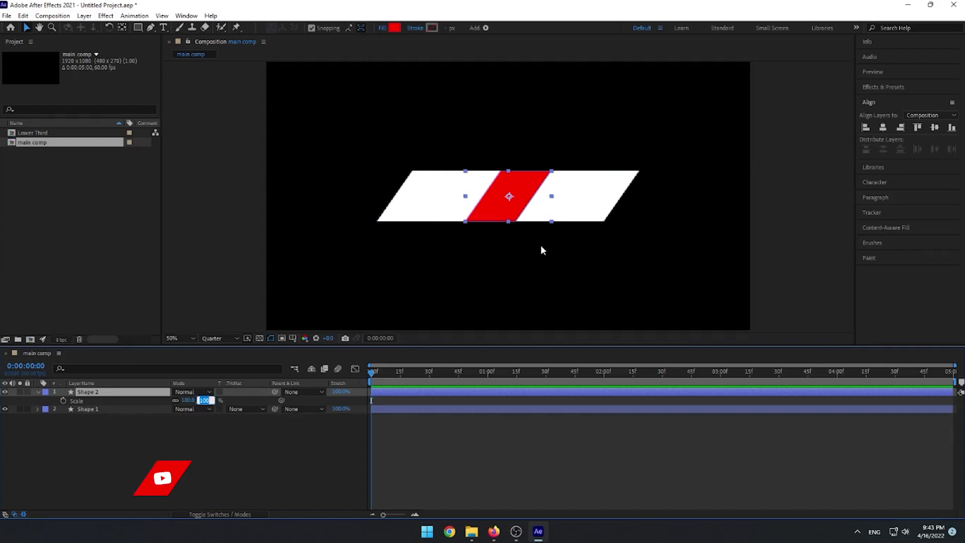
pyautogui.write('15')
pyautogui.press('Return')
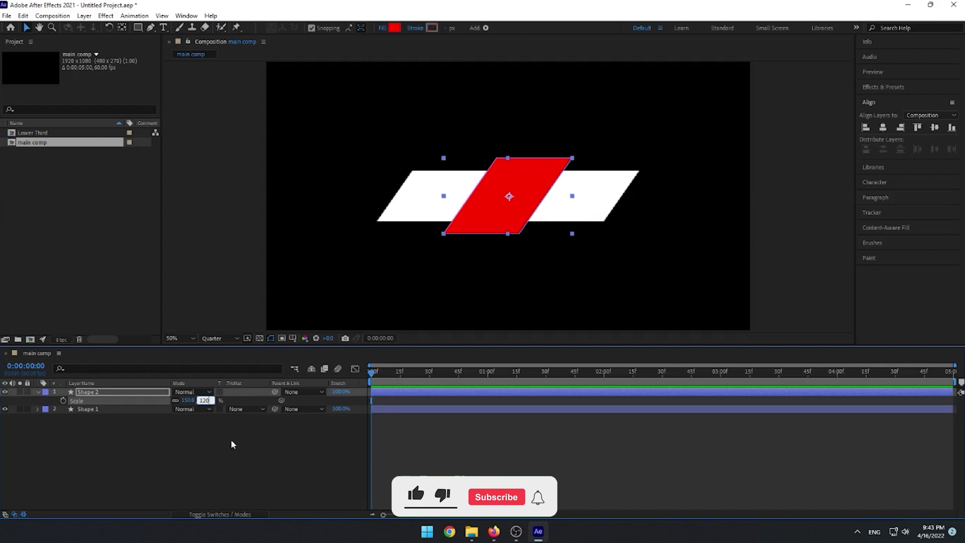
pyautogui.press('Return')
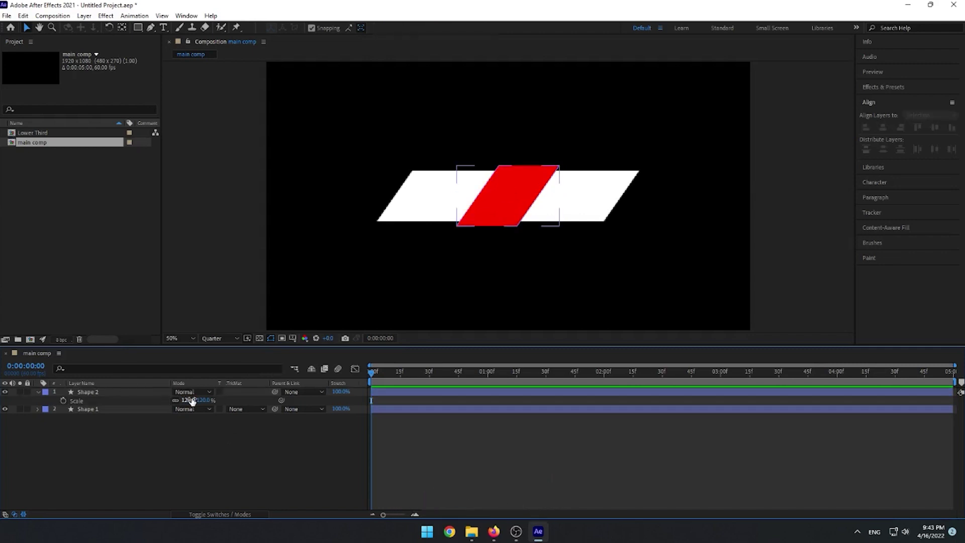
# Import the image file YouTube logo-01.png from the My Artwork folder into the project as footage.
pyautogui.click(52, 146)
pyautogui.click(48, 309)
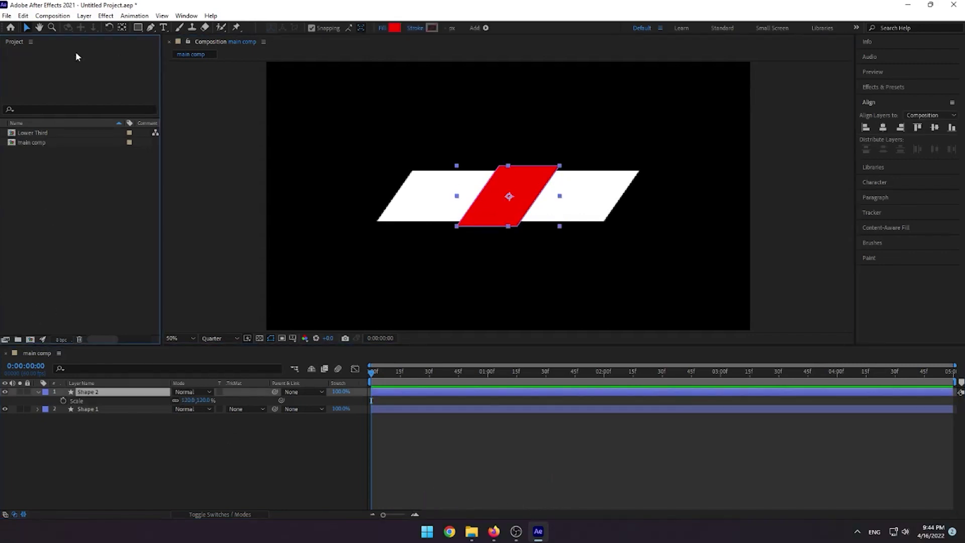
pyautogui.rightClick(83, 231)
pyautogui.moveTo(166, 280)
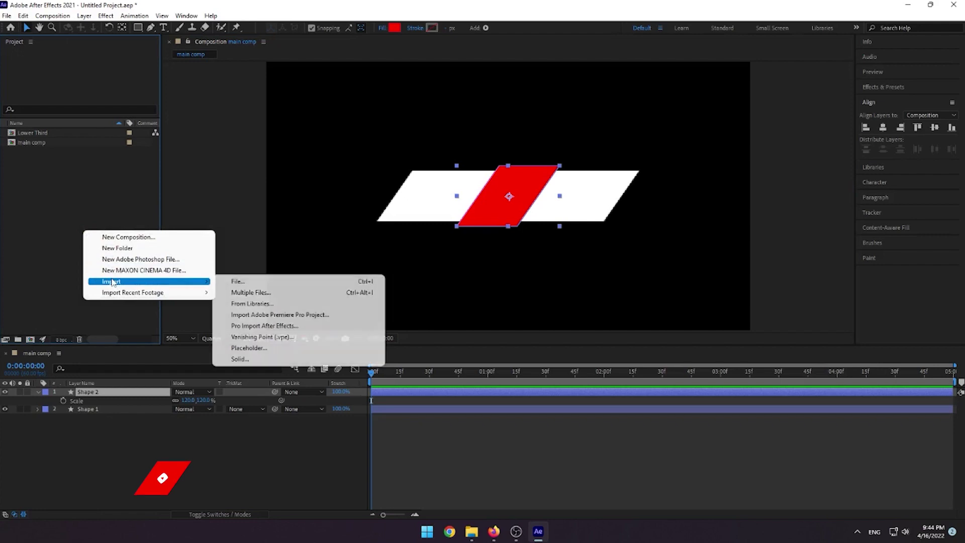
pyautogui.click(239, 281)
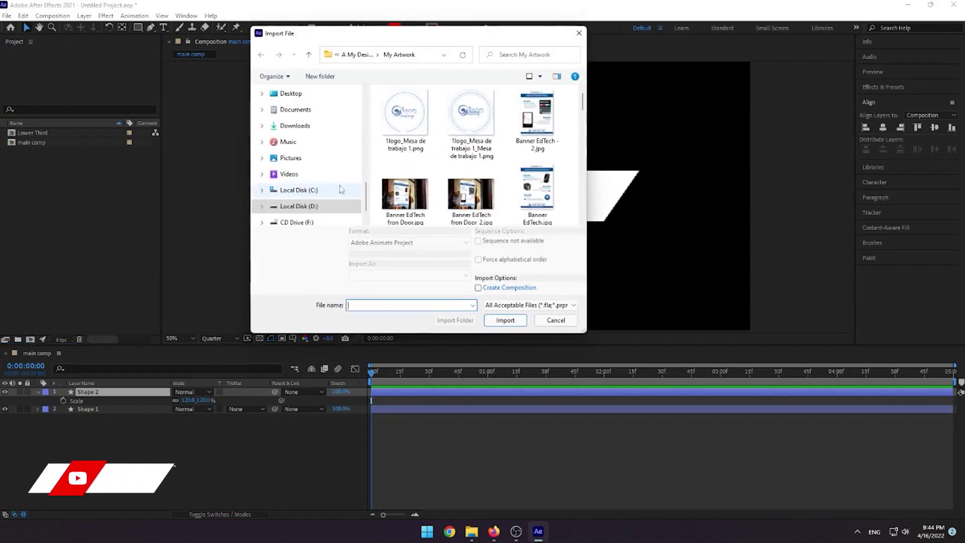
pyautogui.scroll(-3, 512, 223)
pyautogui.scroll(-4, 512, 222)
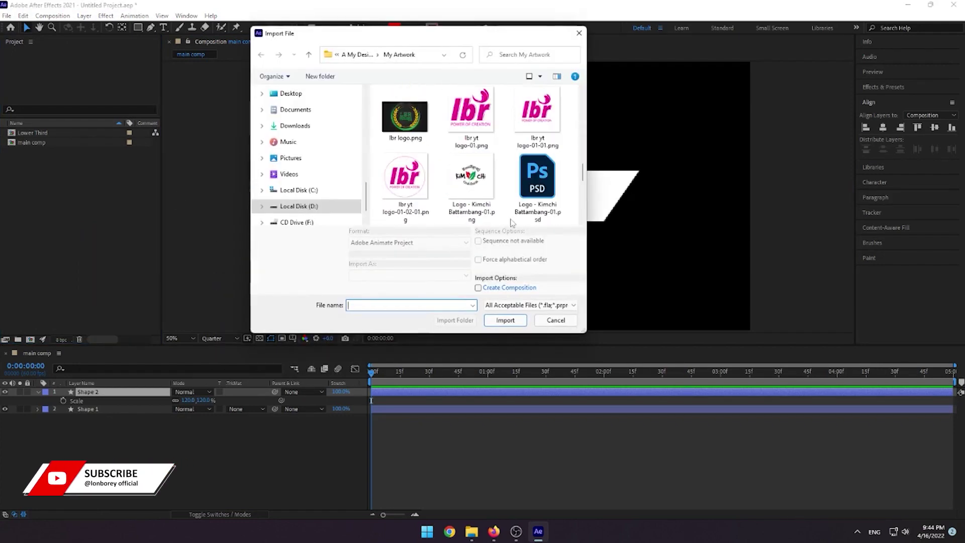
pyautogui.scroll(-4, 511, 222)
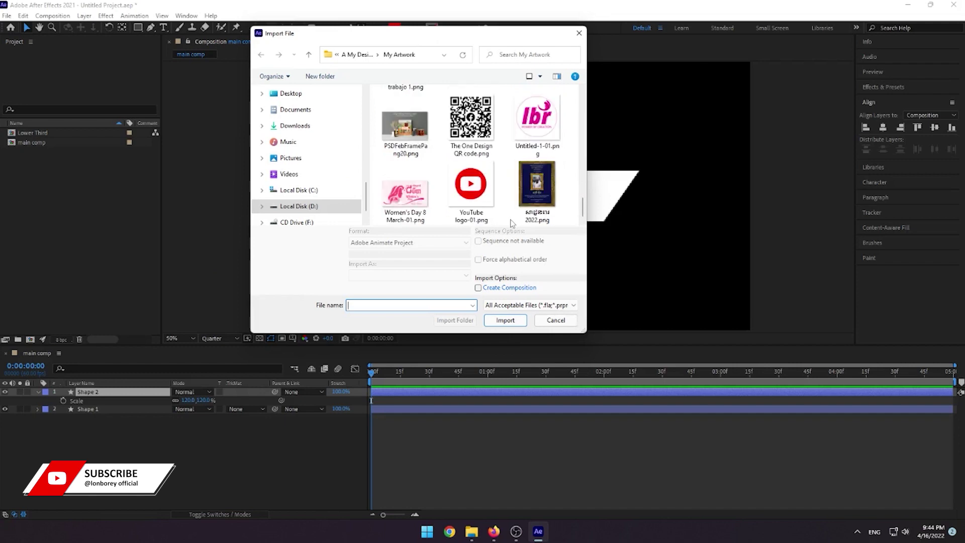
pyautogui.click(493, 203)
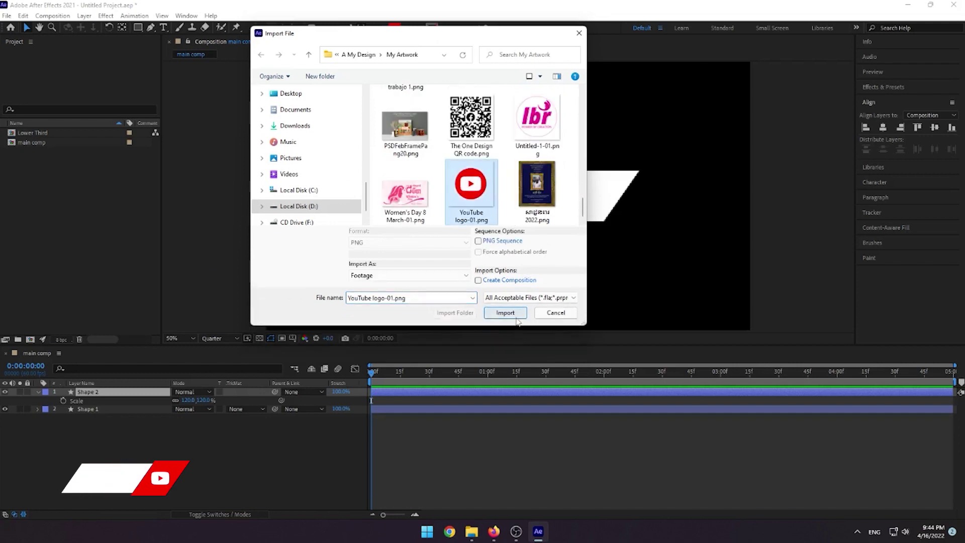
pyautogui.click(517, 316)
# Create a new composition from the YouTube logo-01.png footage and scale its image layer uniformly to 20%.
pyautogui.moveTo(51, 152); pyautogui.dragTo(30, 340)
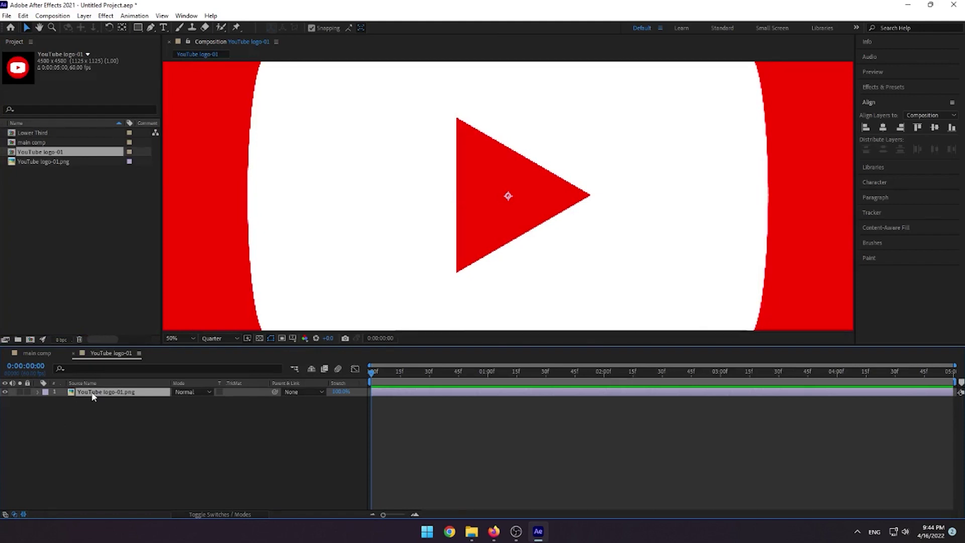
pyautogui.press('s')
pyautogui.press('Return')
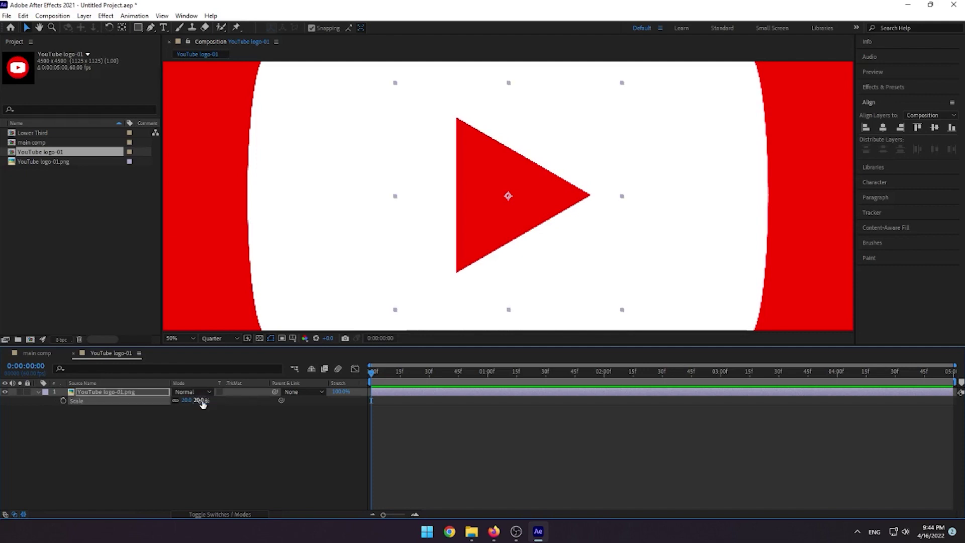
pyautogui.click(75, 181)
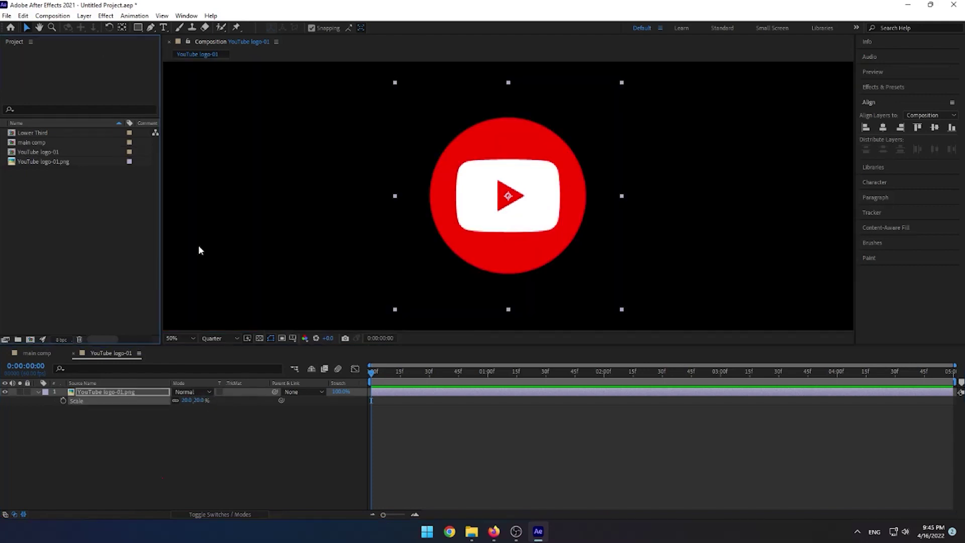
# Rename the YouTube logo-01 composition as "logo".
pyautogui.click(56, 153)
pyautogui.rightClick(47, 151)
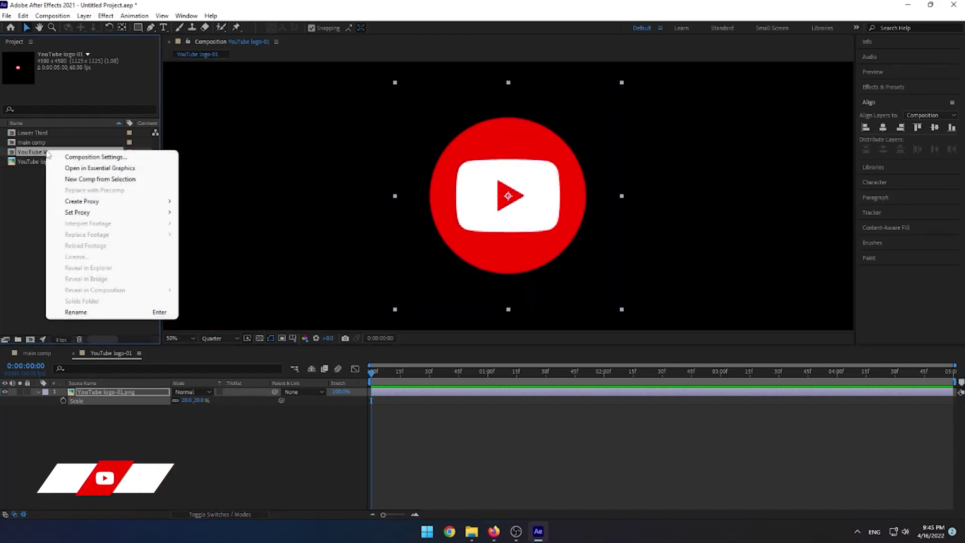
pyautogui.click(76, 312)
pyautogui.write('logo')
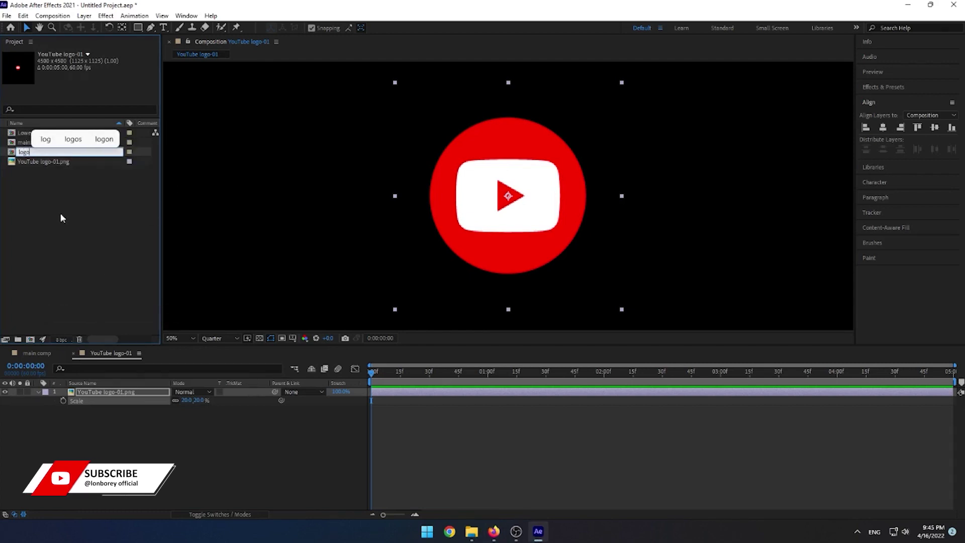
pyautogui.press('Return')
# Add the logo composition to main comp as the topmost layer and collapse the Shape 2 layer's properties.
pyautogui.click(55, 352)
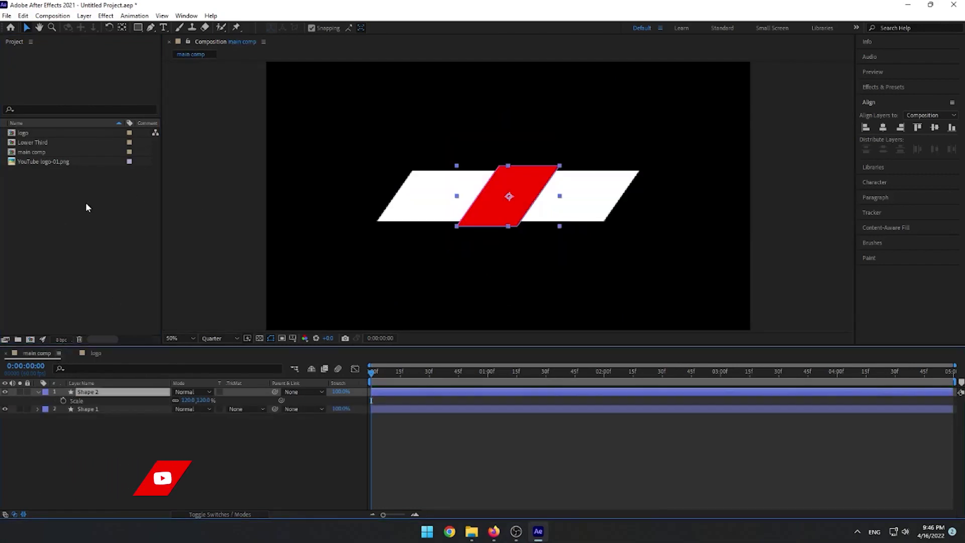
pyautogui.moveTo(24, 131); pyautogui.dragTo(42, 400)
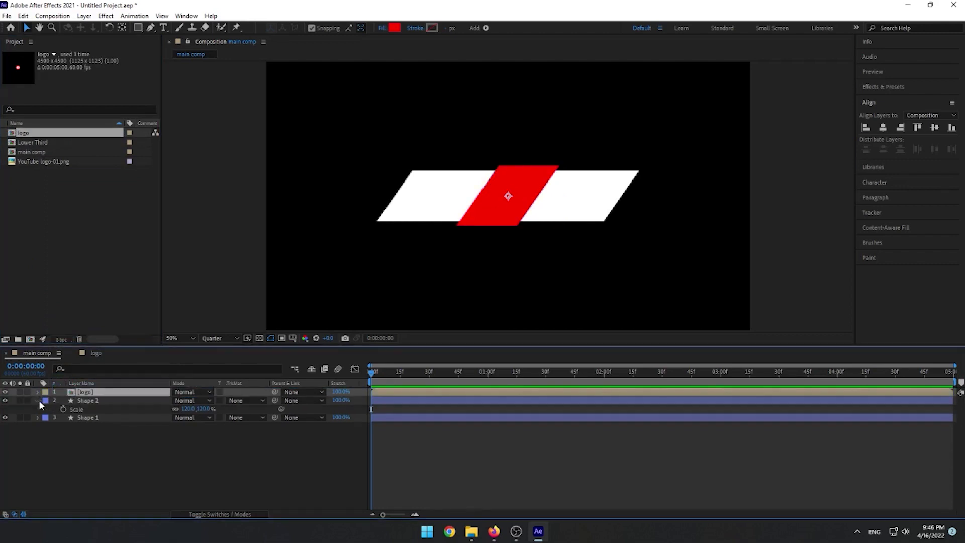
pyautogui.click(37, 400)
pyautogui.click(137, 409)
# Scale the logo layer in main comp uniformly to 30%.
pyautogui.click(96, 391)
pyautogui.press('s')
pyautogui.click(188, 400)
pyautogui.write('27')
pyautogui.press('Tab')
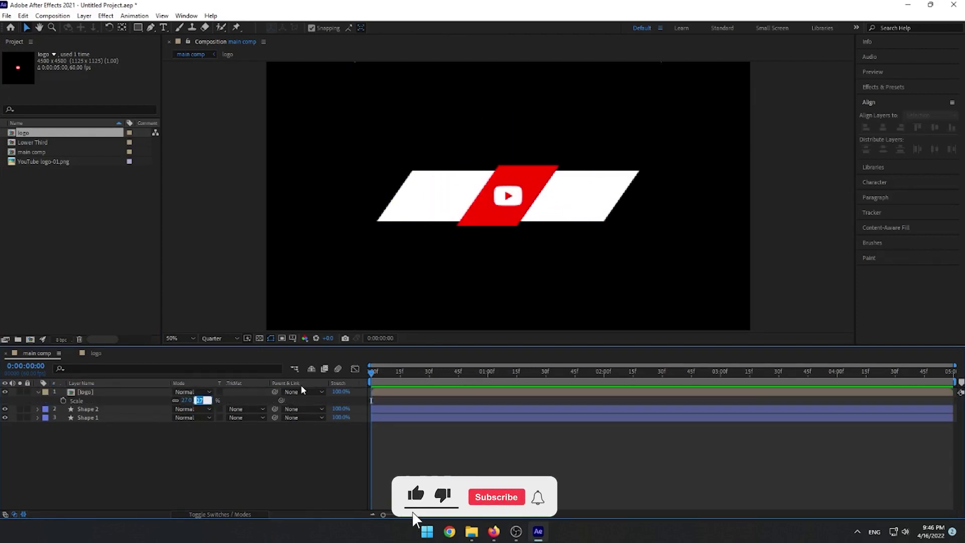
pyautogui.write('30')
pyautogui.press('Return')
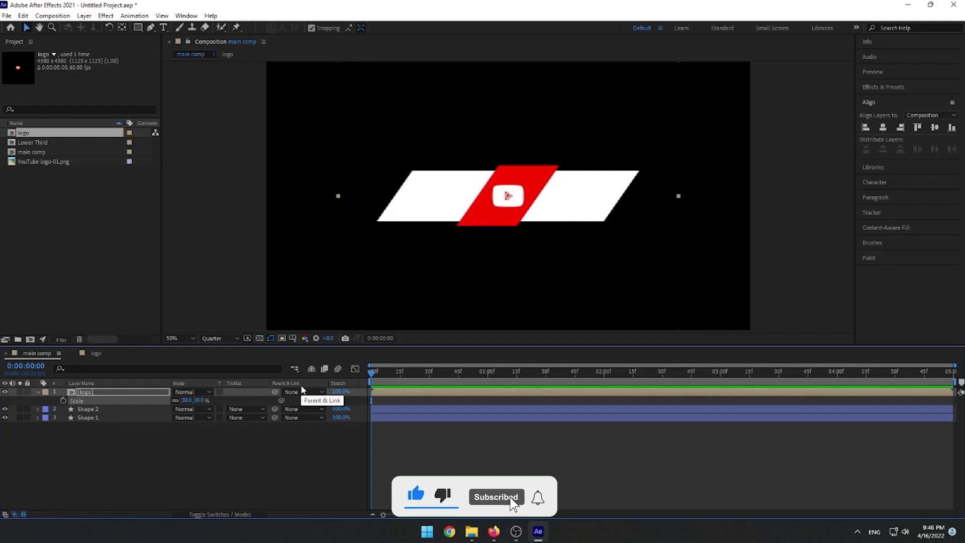
# Set Scale and Rotation keyframes on the logo layer at 0:00:01:15.
pyautogui.click(101, 391)
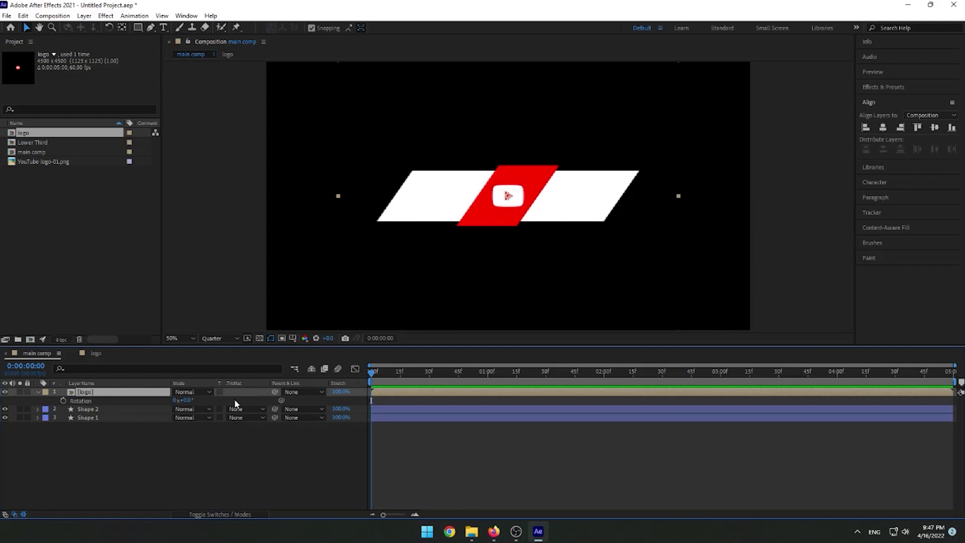
pyautogui.moveTo(371, 378); pyautogui.dragTo(517, 380)
pyautogui.click(39, 391)
pyautogui.click(38, 392)
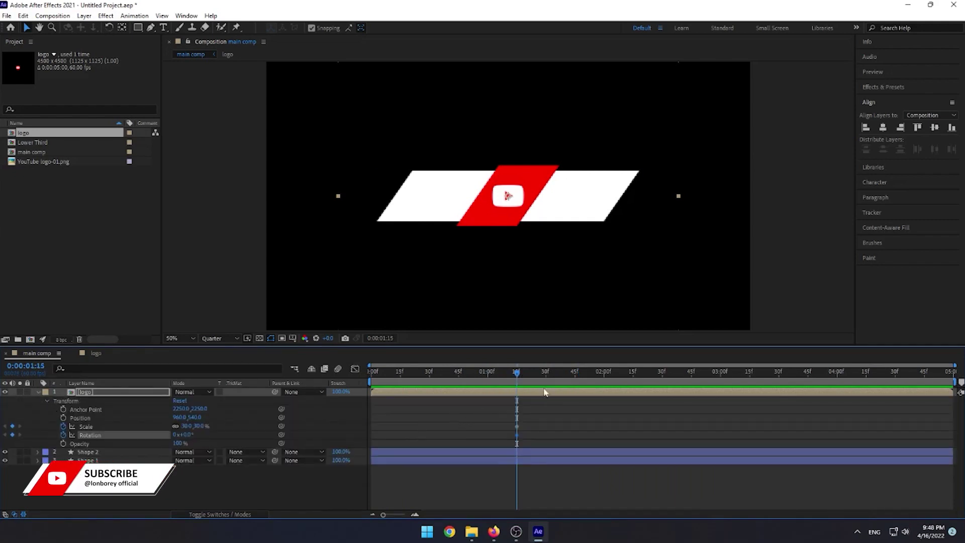
# Keyframe the logo layer at 0:00:00:00 with rotation -100° and scale 0%, and preview the animation.
pyautogui.moveTo(517, 375); pyautogui.dragTo(331, 375)
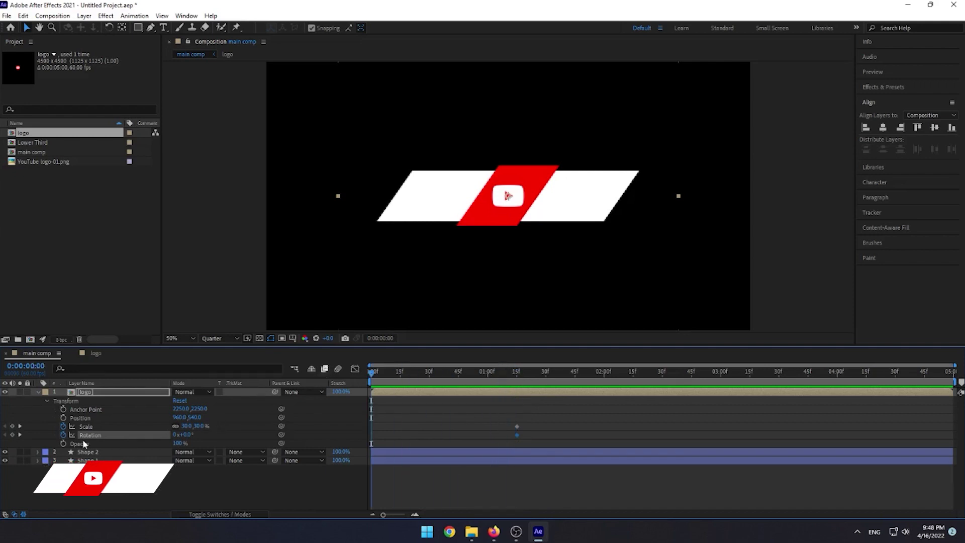
pyautogui.click(190, 434)
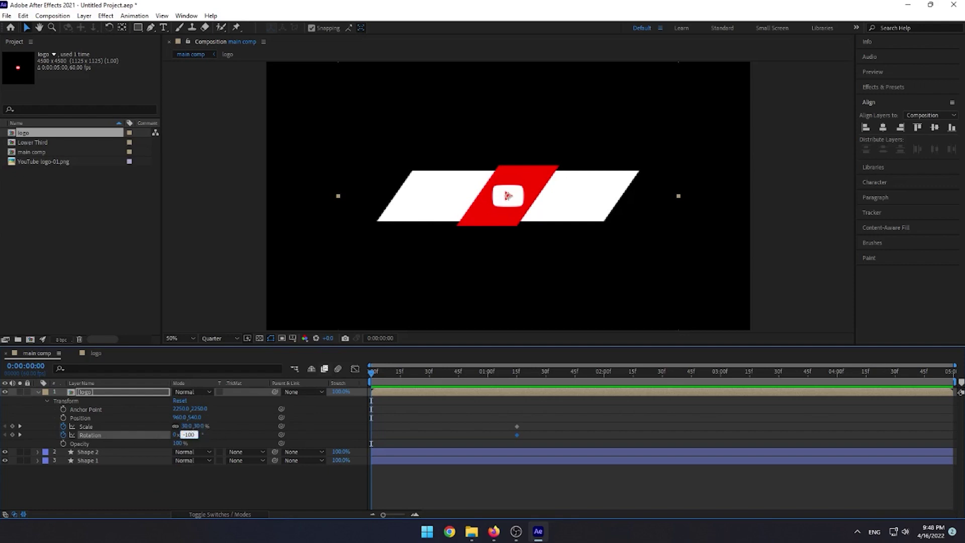
pyautogui.click(200, 425)
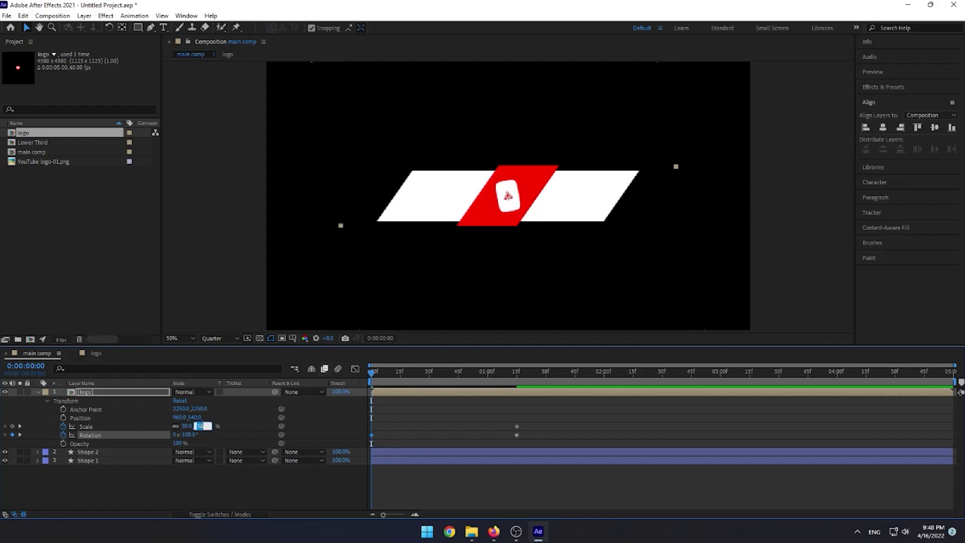
pyautogui.write('0')
pyautogui.press('Return')
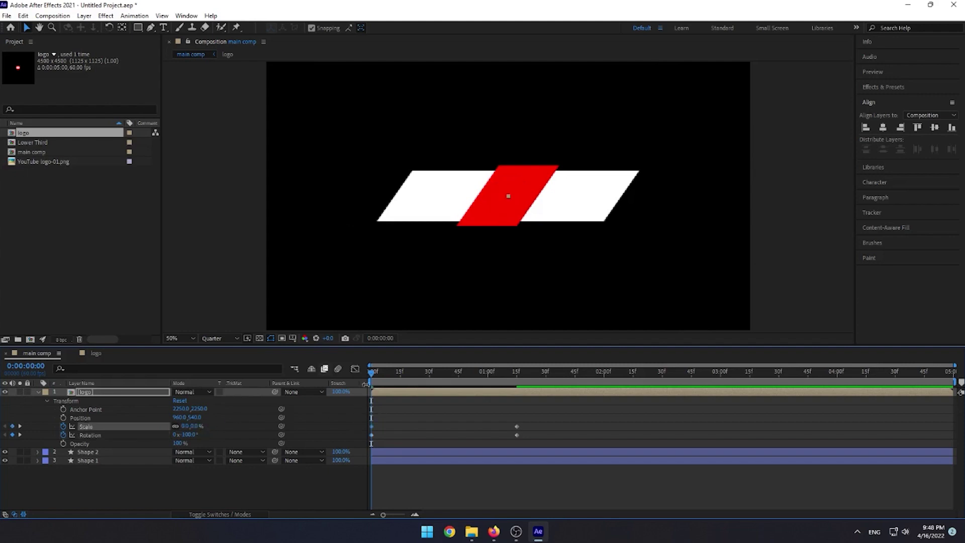
pyautogui.press('space')
pyautogui.press('space')
# Apply Easy Ease to all Scale and Rotation keyframes of the logo layer.
pyautogui.click(564, 427)
pyautogui.moveTo(564, 423); pyautogui.dragTo(358, 442)
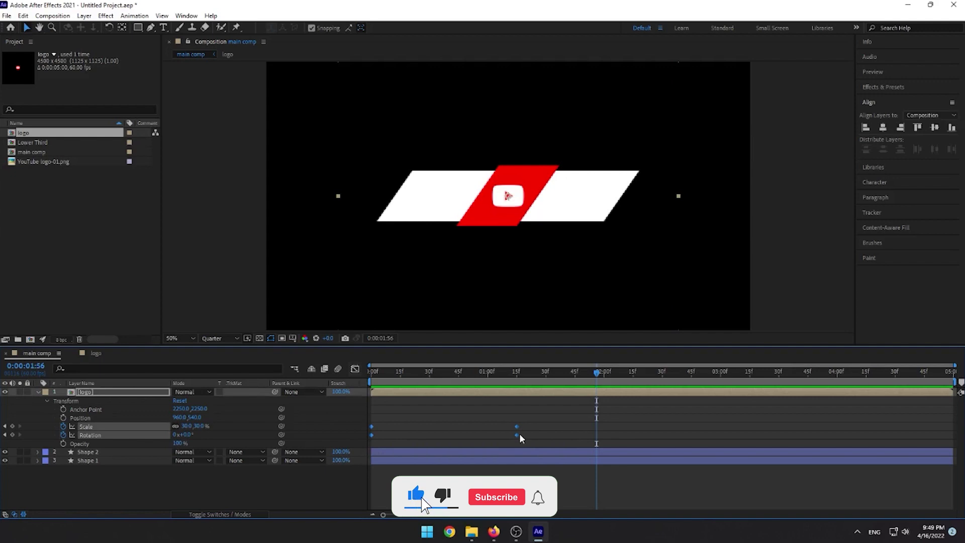
pyautogui.rightClick(517, 434)
pyautogui.moveTo(594, 428)
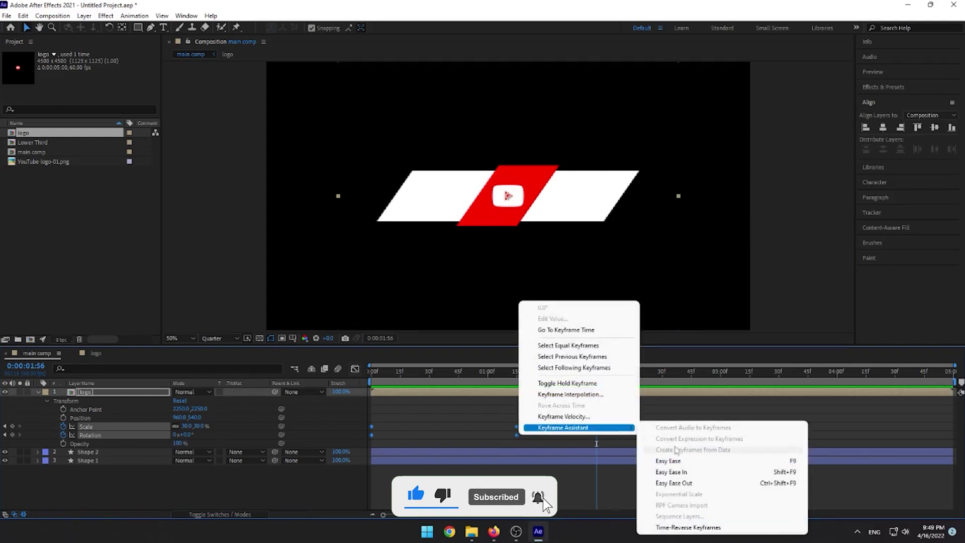
pyautogui.click(668, 460)
# Reshape the logo's Scale and Rotation speed curves to peak early and slow down gradually, and preview the result from the start.
pyautogui.moveTo(546, 429); pyautogui.dragTo(370, 442)
pyautogui.click(355, 368)
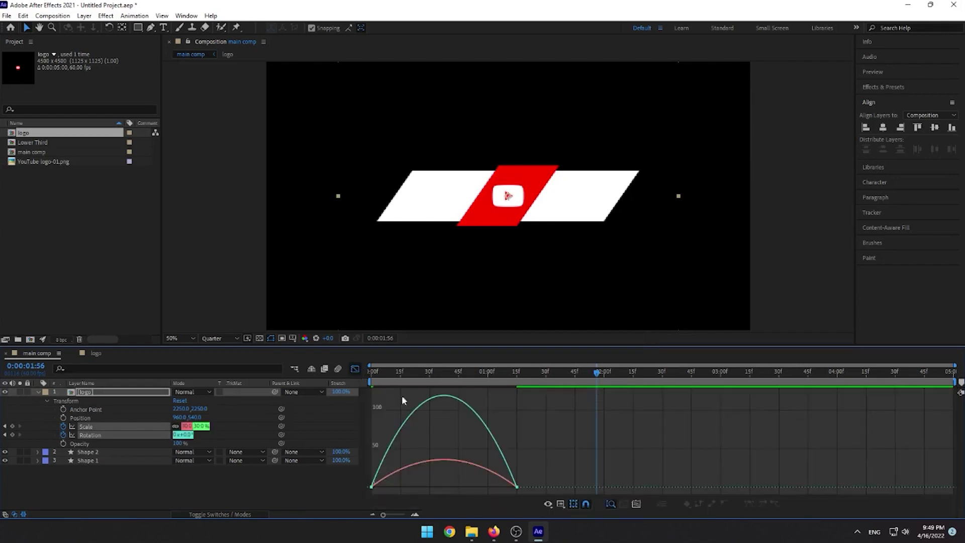
pyautogui.moveTo(547, 478); pyautogui.dragTo(432, 481)
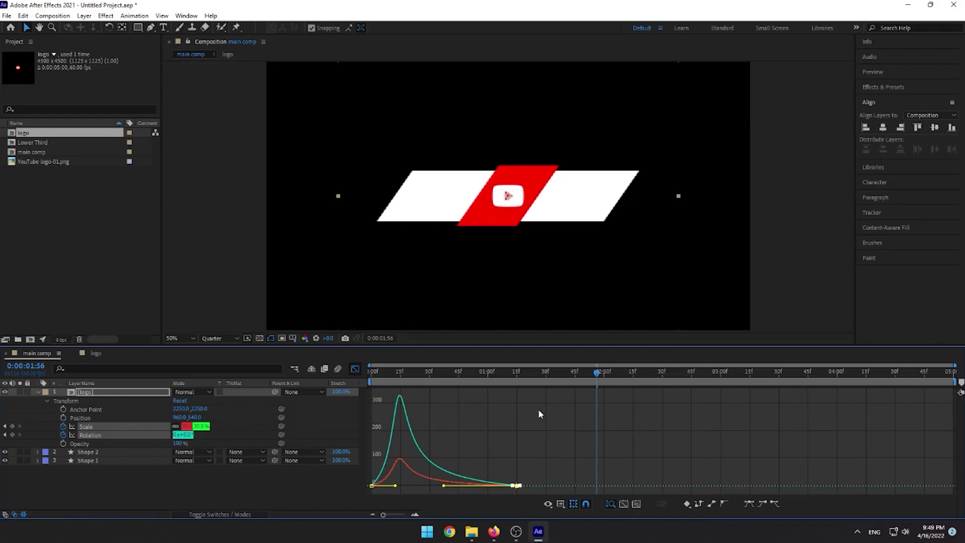
pyautogui.click(355, 370)
pyautogui.press('Home')
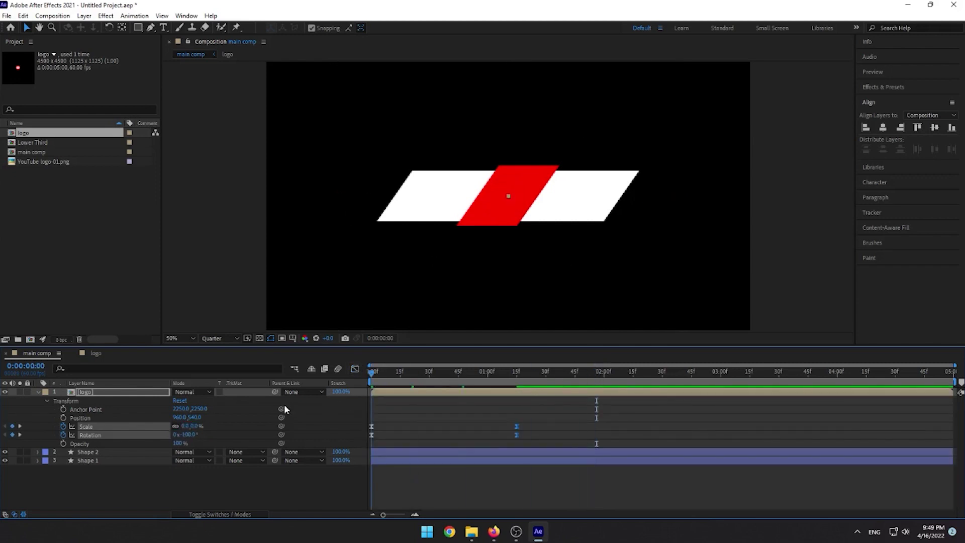
pyautogui.press('space')
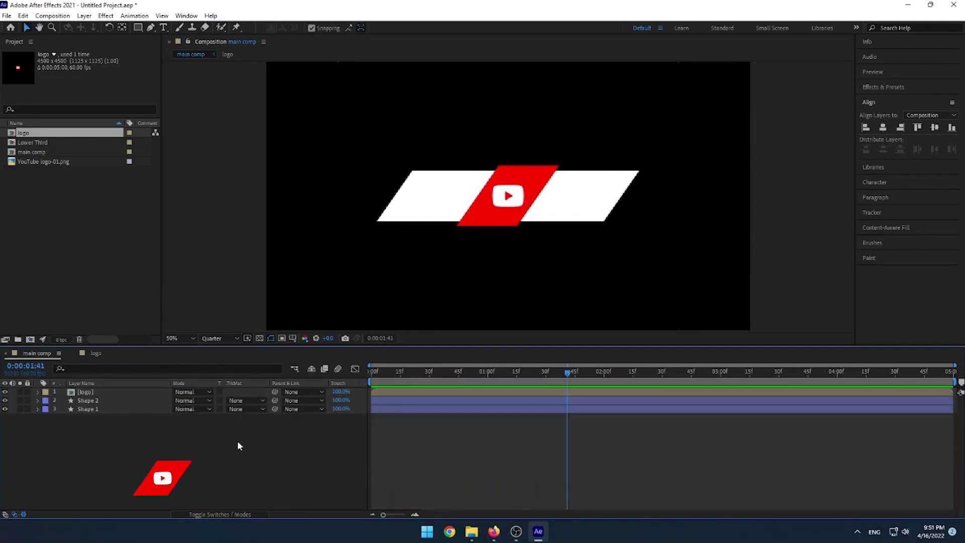
# Pre-compose the logo and Shape 2 layers into a composition named "logo animation", moving all attributes into it.
pyautogui.click(90, 400)
pyautogui.keyDown('shift'); pyautogui.click(106, 393); pyautogui.keyUp('shift')
pyautogui.rightClick(105, 389)
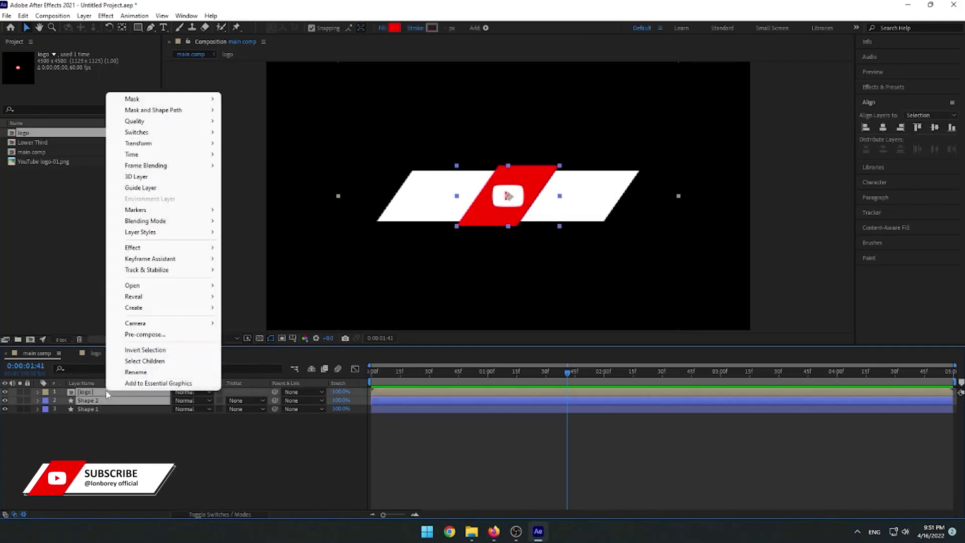
pyautogui.click(170, 336)
pyautogui.write('l')
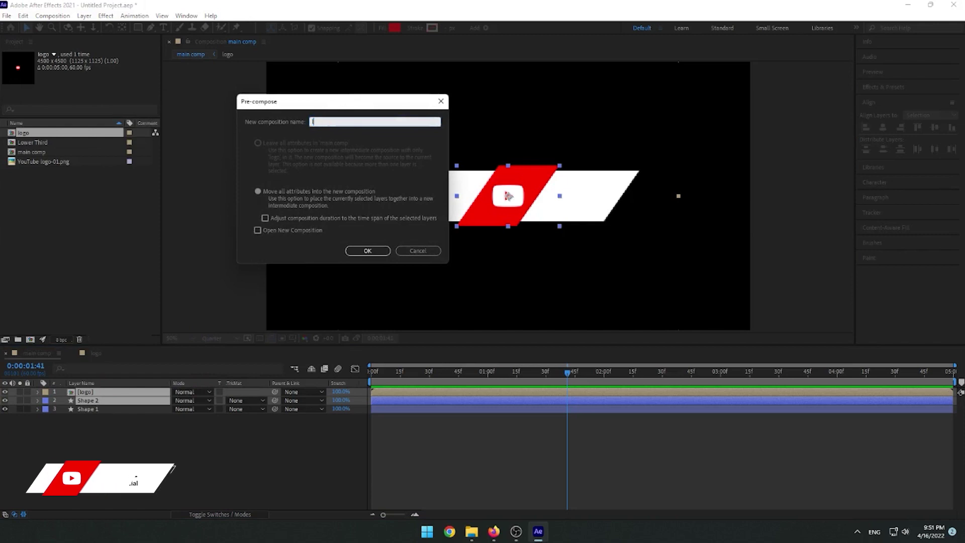
pyautogui.write('ogo an')
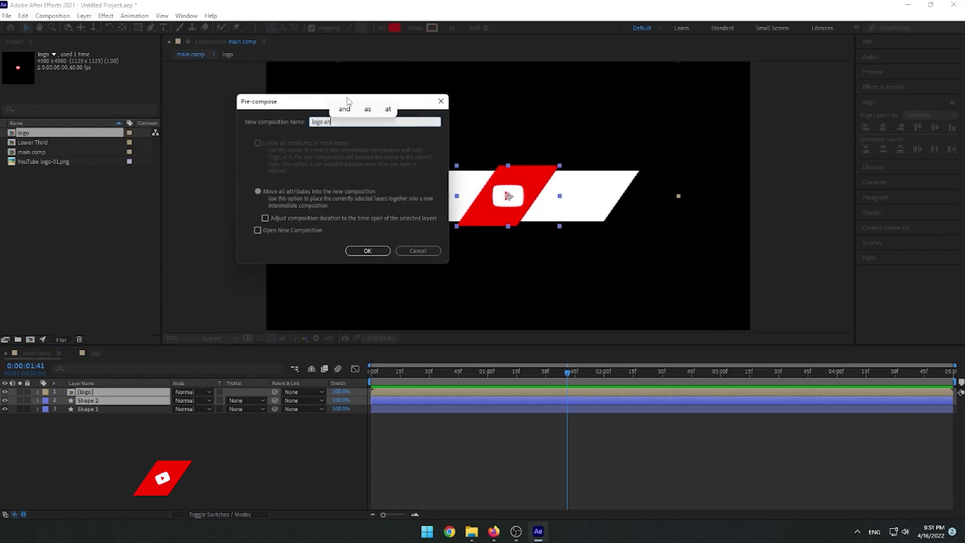
pyautogui.write('i')
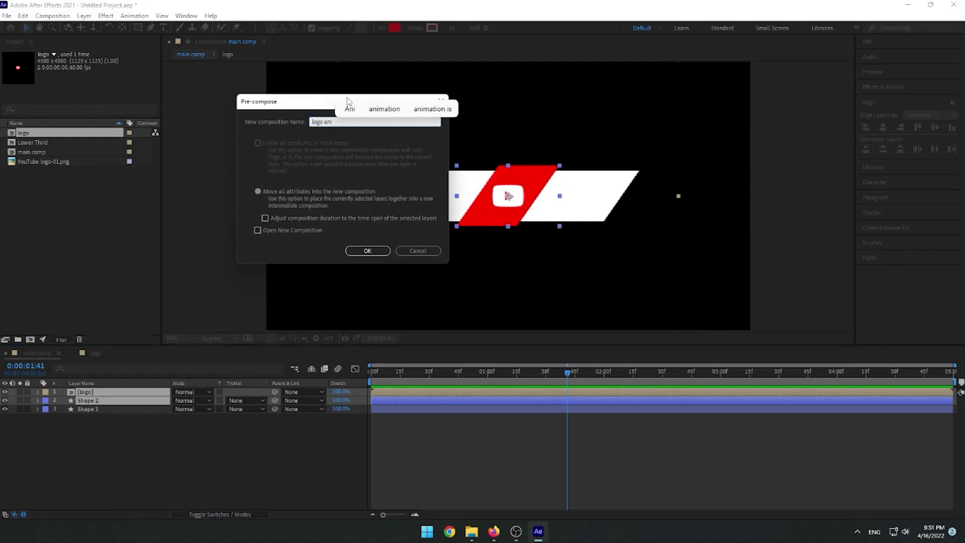
pyautogui.write('mation')
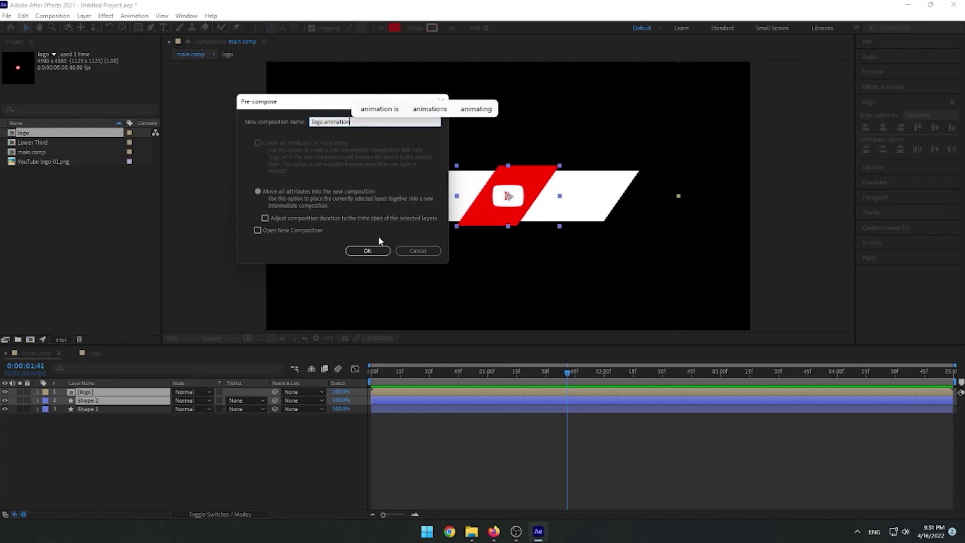
pyautogui.click(379, 251)
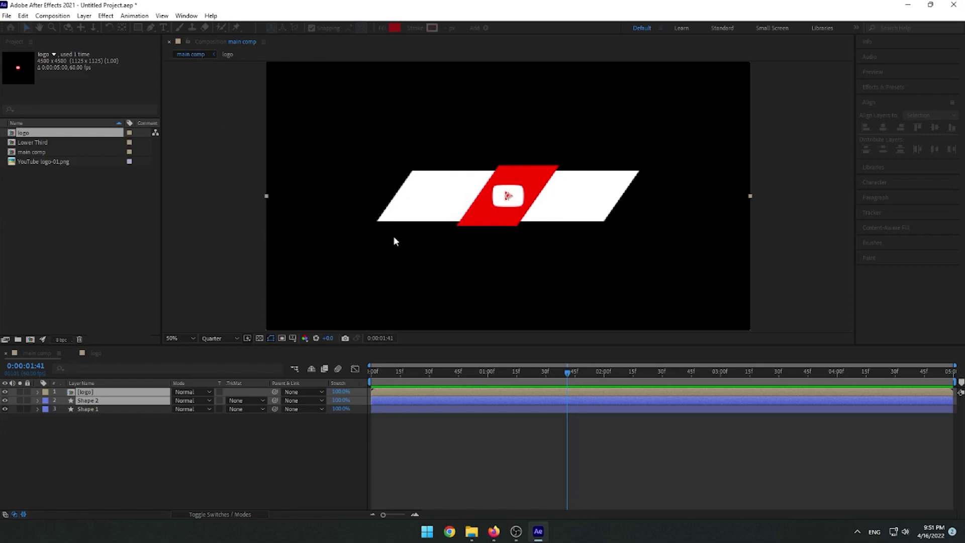
# Name the pre-comp as set up, and keyframe the logo animation layer's Position at 0:00:01:30 with 1400, 540.
pyautogui.click(183, 444)
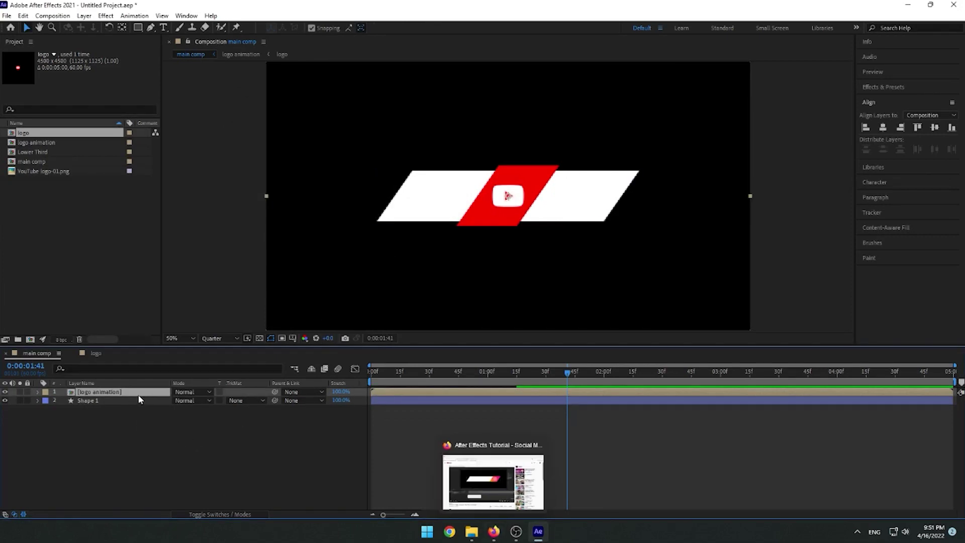
pyautogui.click(116, 391)
pyautogui.press('p')
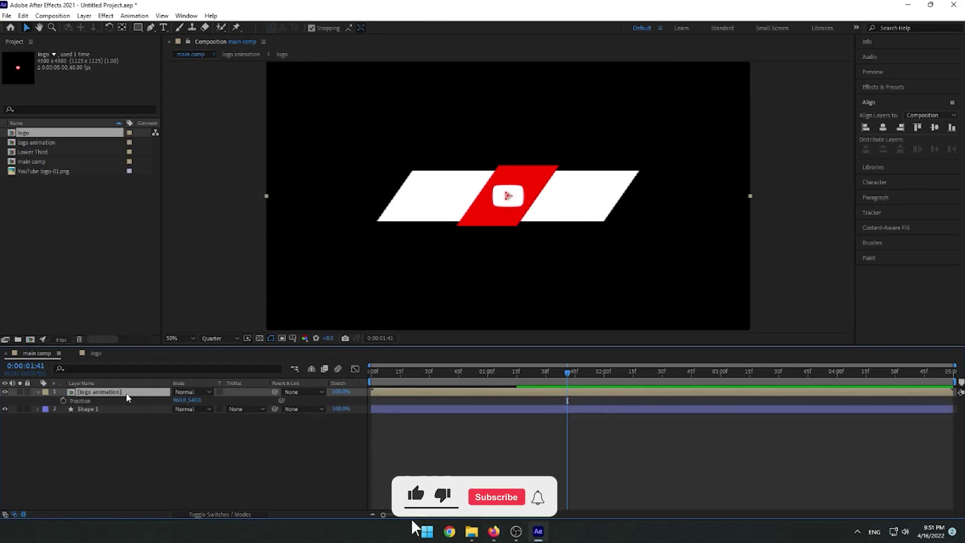
pyautogui.click(180, 400)
pyautogui.click(204, 427)
pyautogui.moveTo(182, 400); pyautogui.dragTo(177, 401)
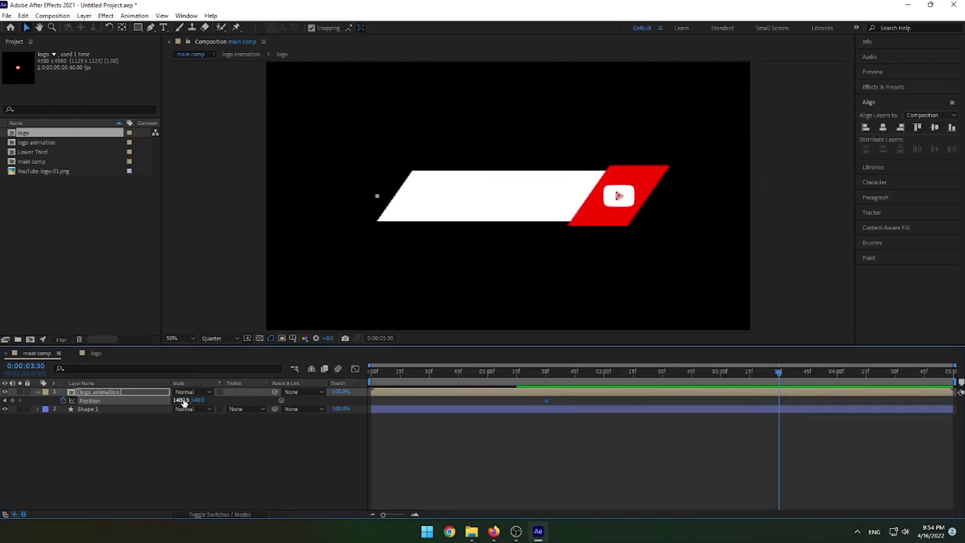
# Keyframe the logo animation layer's Position at 0:00:03:30 with 676, 540, and preview the slide from the start.
pyautogui.moveTo(184, 402); pyautogui.dragTo(2, 402)
pyautogui.moveTo(186, 402); pyautogui.dragTo(117, 402)
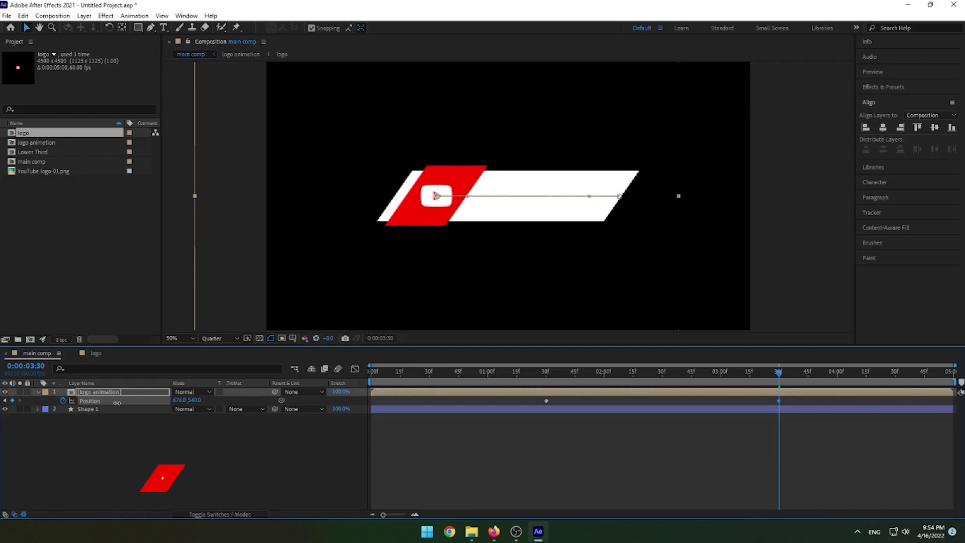
pyautogui.click(682, 465)
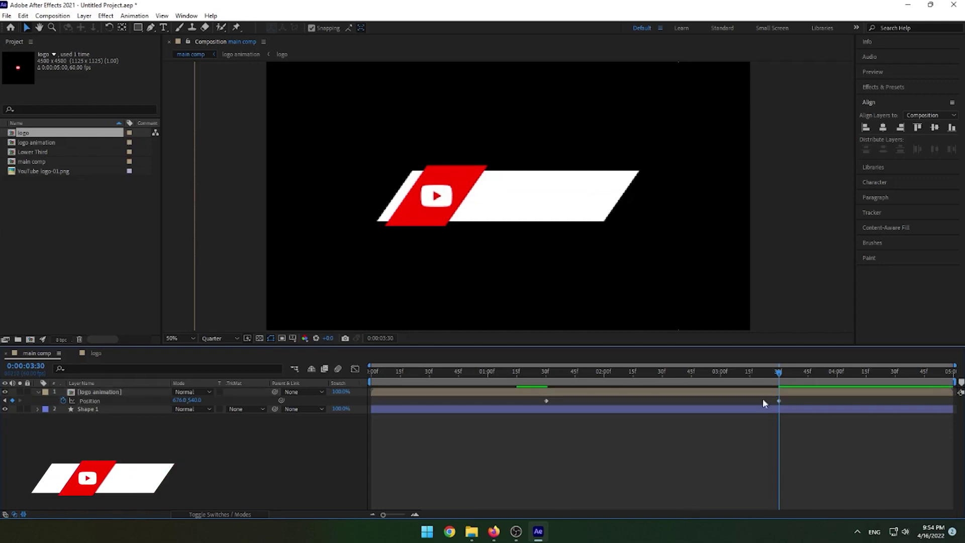
pyautogui.moveTo(766, 373); pyautogui.dragTo(270, 396)
pyautogui.press('space')
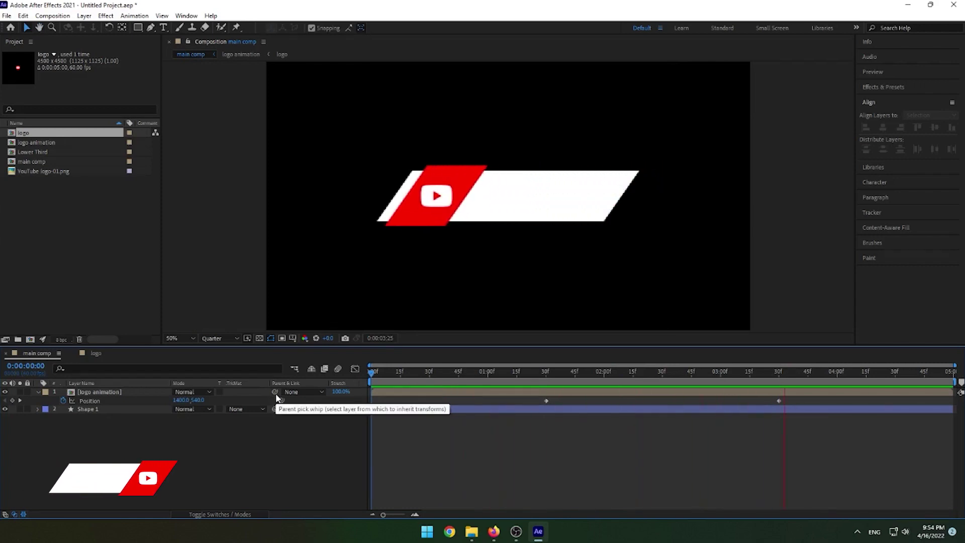
# Apply Easy Ease to both Position keyframes of the logo animation layer.
pyautogui.moveTo(791, 397); pyautogui.dragTo(542, 402)
pyautogui.rightClick(545, 400)
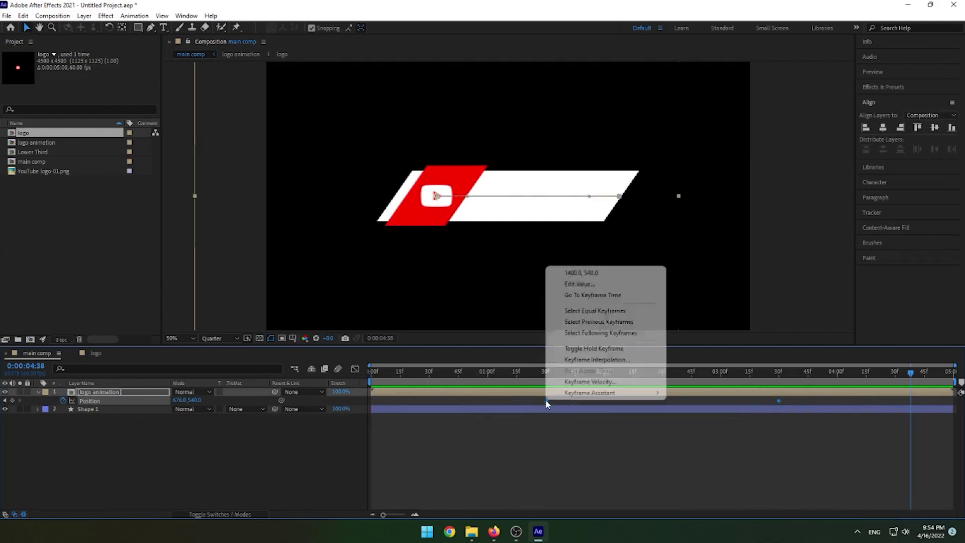
pyautogui.moveTo(644, 394)
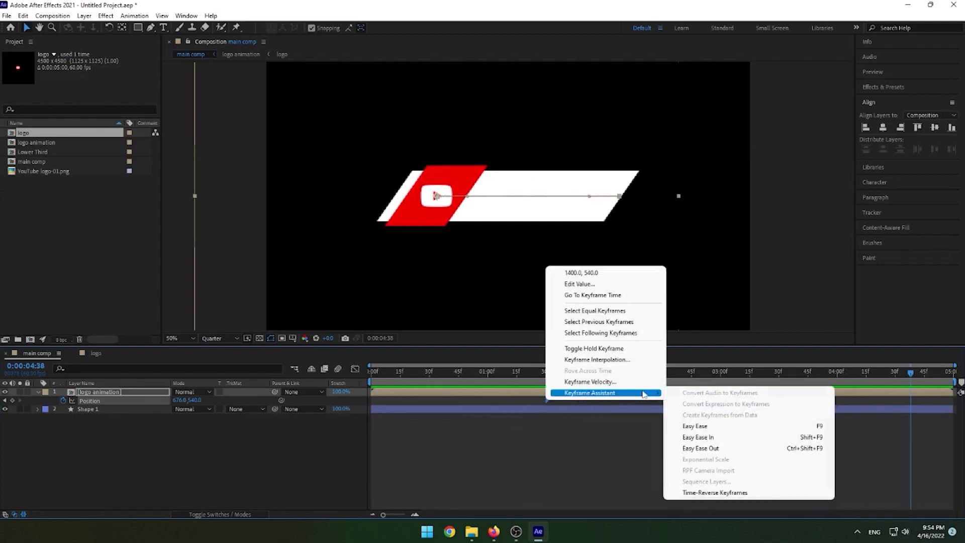
pyautogui.click(703, 426)
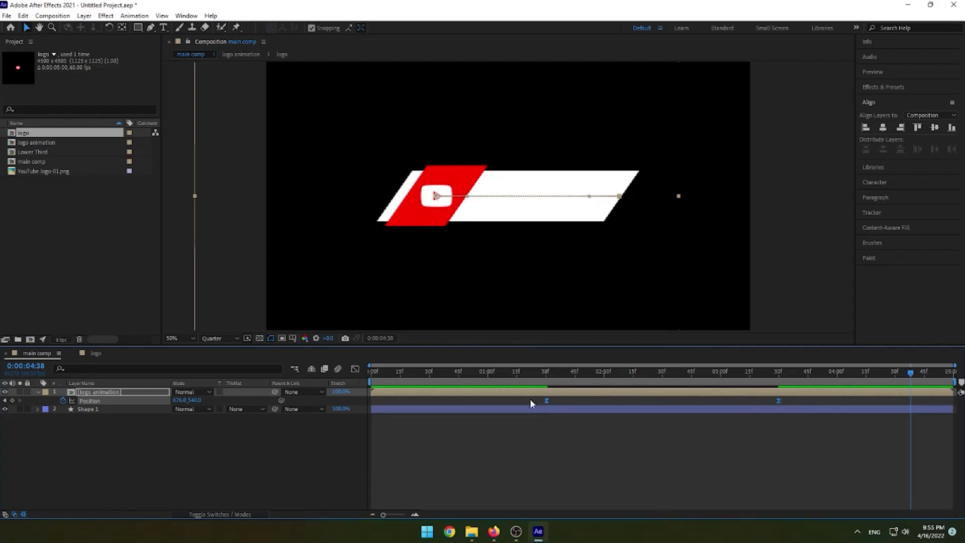
# Reshape the logo animation layer's Position speed curve to peak early and slow down gradually, and preview the result from the start.
pyautogui.click(355, 369)
pyautogui.moveTo(811, 468); pyautogui.dragTo(614, 489)
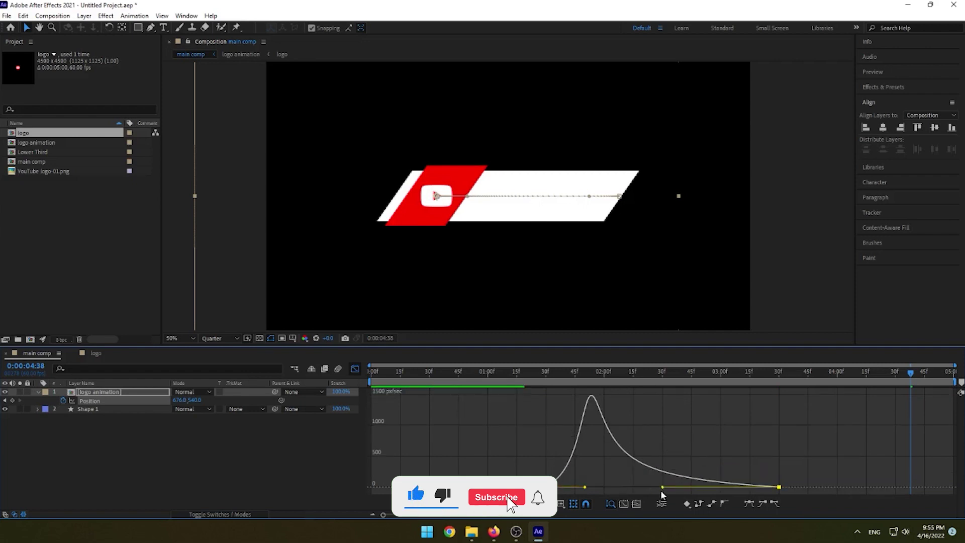
pyautogui.click(355, 369)
pyautogui.moveTo(912, 372); pyautogui.dragTo(417, 371)
pyautogui.press('Home')
pyautogui.press('space')
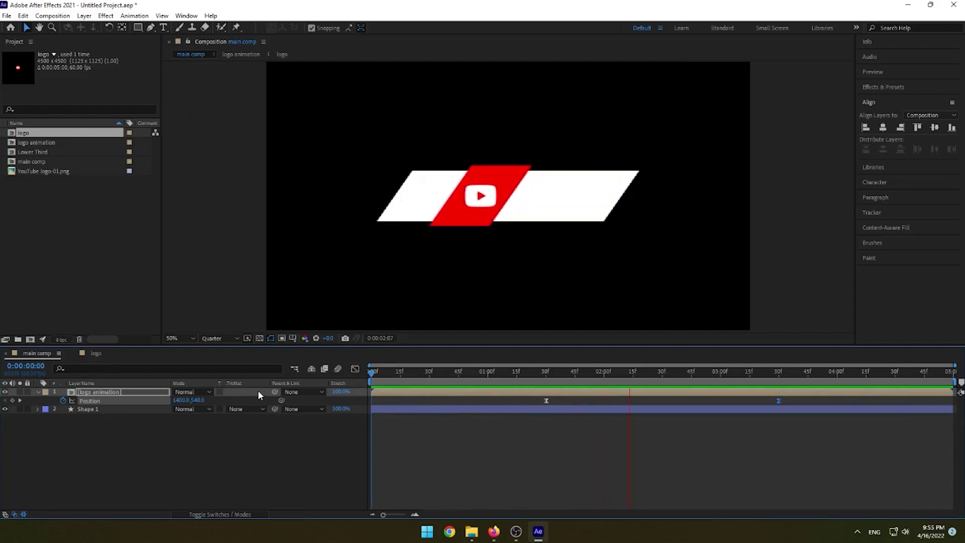
pyautogui.press('space')
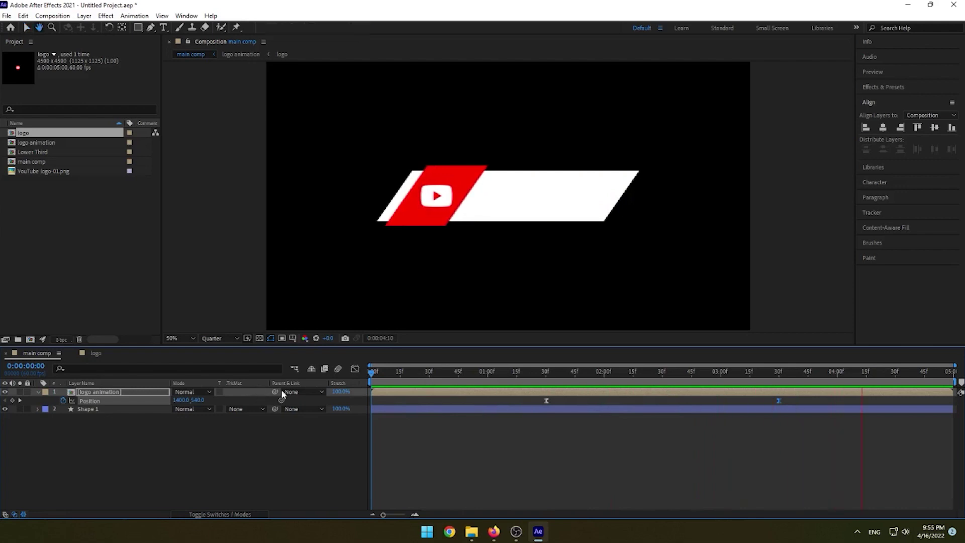
# Reveal the Rectangle 1 transform properties of the Shape 1 layer and unlink its Scale proportions.
pyautogui.click(38, 393)
pyautogui.click(105, 400)
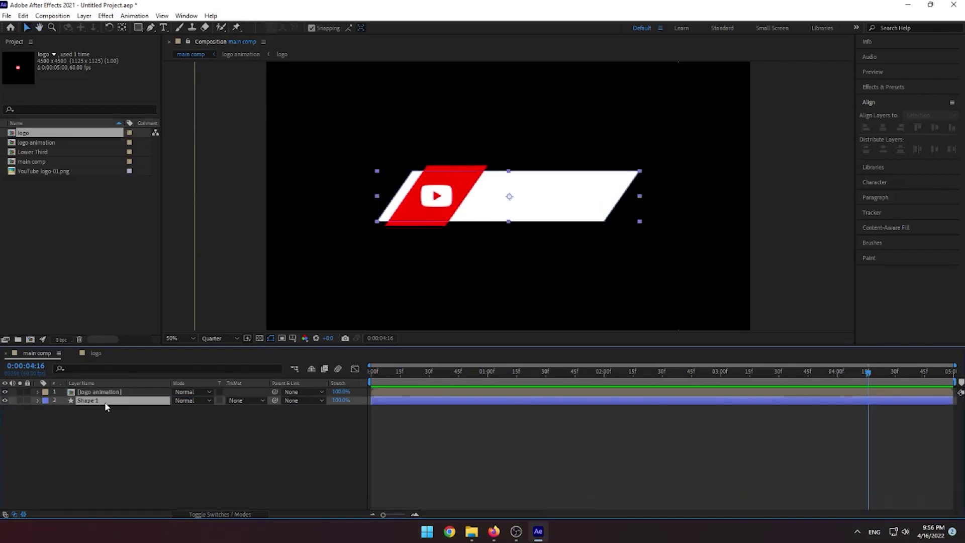
pyautogui.click(38, 400)
pyautogui.click(54, 418)
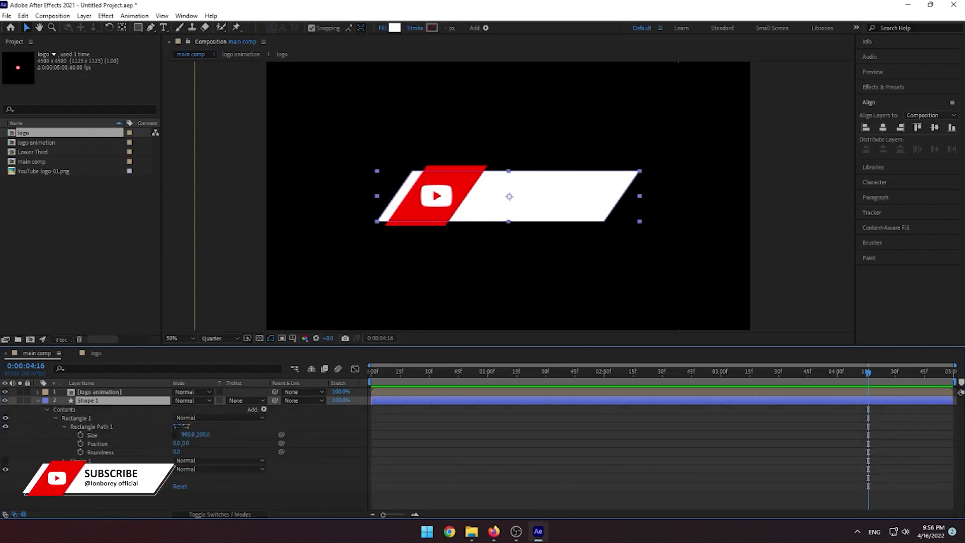
pyautogui.click(64, 478)
pyautogui.scroll(-2, 398, 457)
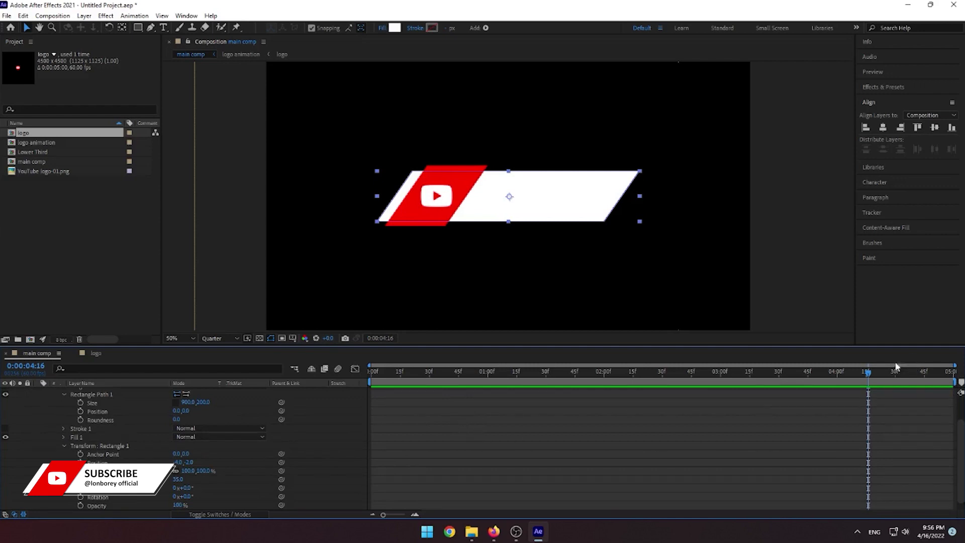
pyautogui.moveTo(867, 378); pyautogui.dragTo(776, 386)
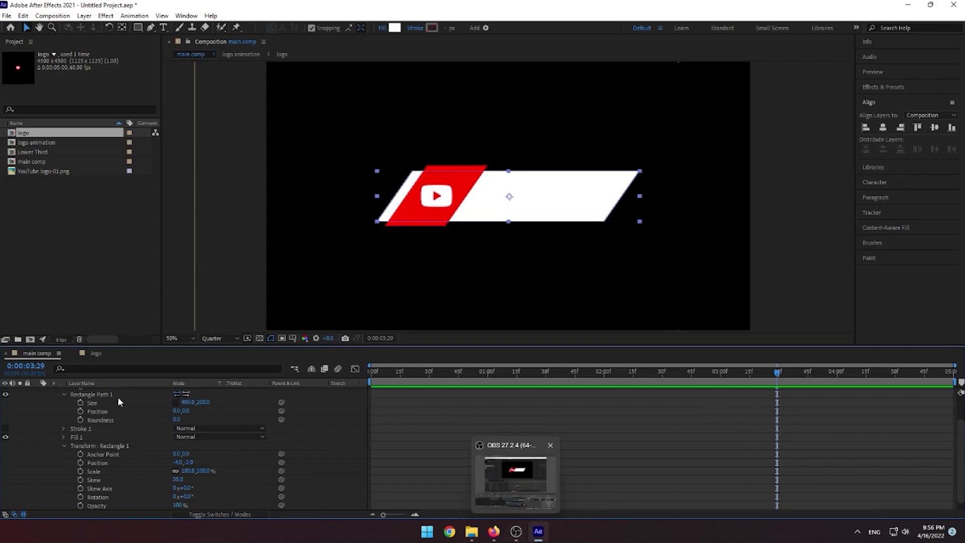
pyautogui.click(176, 470)
pyautogui.click(203, 470)
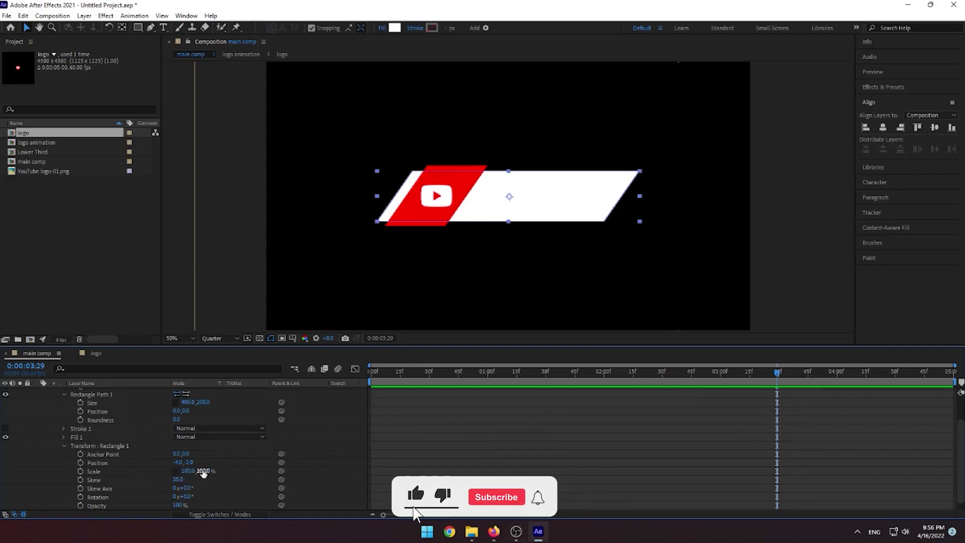
# Move Rectangle 1's anchor point to the middle of the white shape's right edge, and test its horizontal scaling.
pyautogui.click(236, 446)
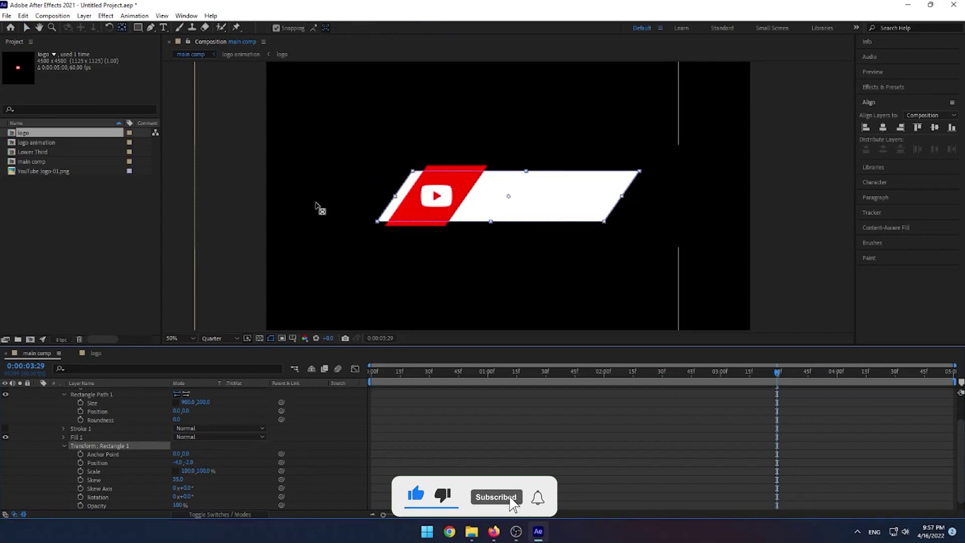
pyautogui.moveTo(509, 199); pyautogui.dragTo(619, 199)
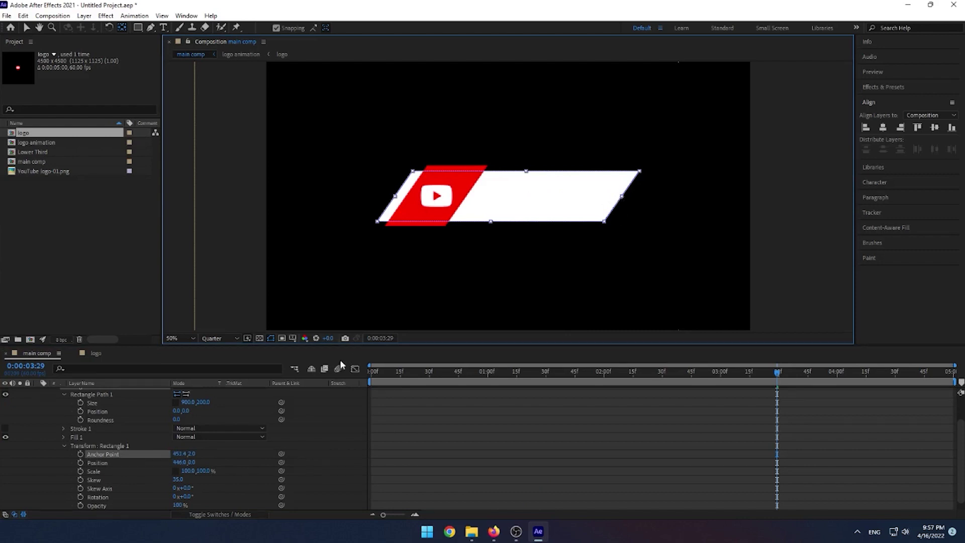
pyautogui.moveTo(187, 473); pyautogui.dragTo(140, 463)
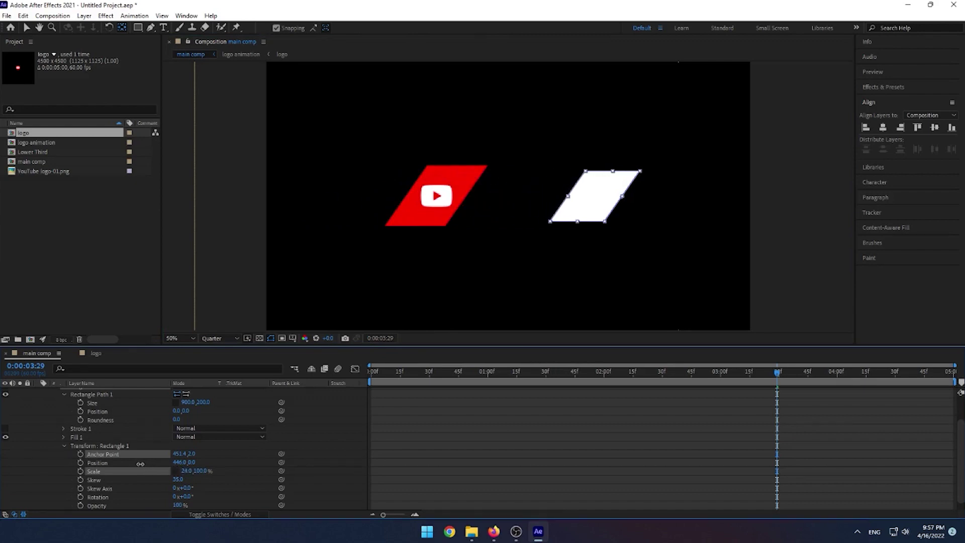
# Set Rectangle 1's horizontal scale to 100% at 0:00:03:00 and add a Scale keyframe there.
pyautogui.moveTo(767, 373); pyautogui.dragTo(720, 374)
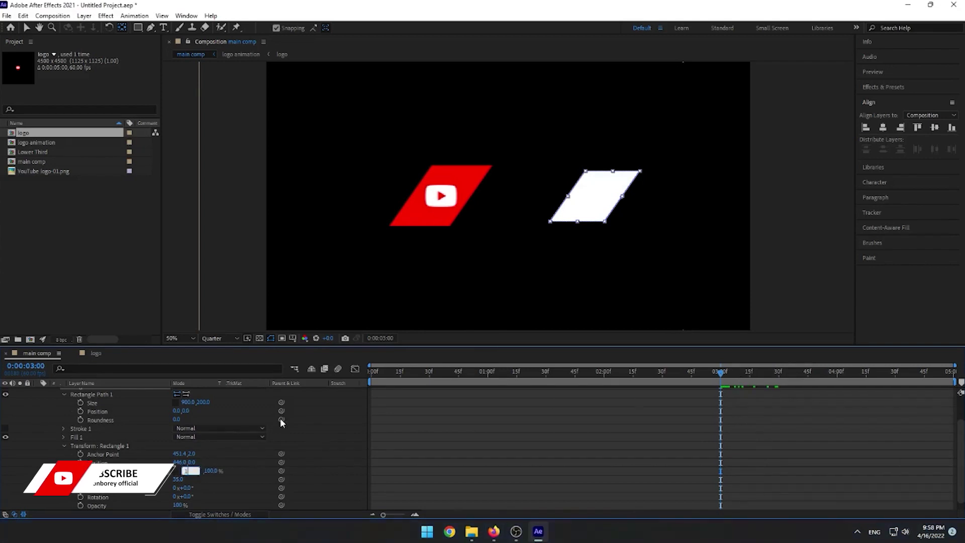
pyautogui.write('100')
pyautogui.press('Return')
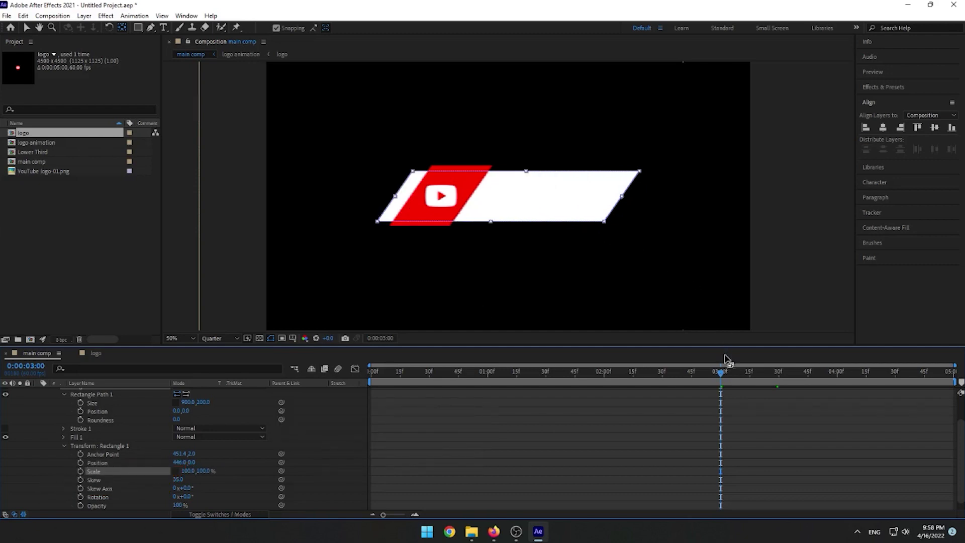
pyautogui.click(81, 470)
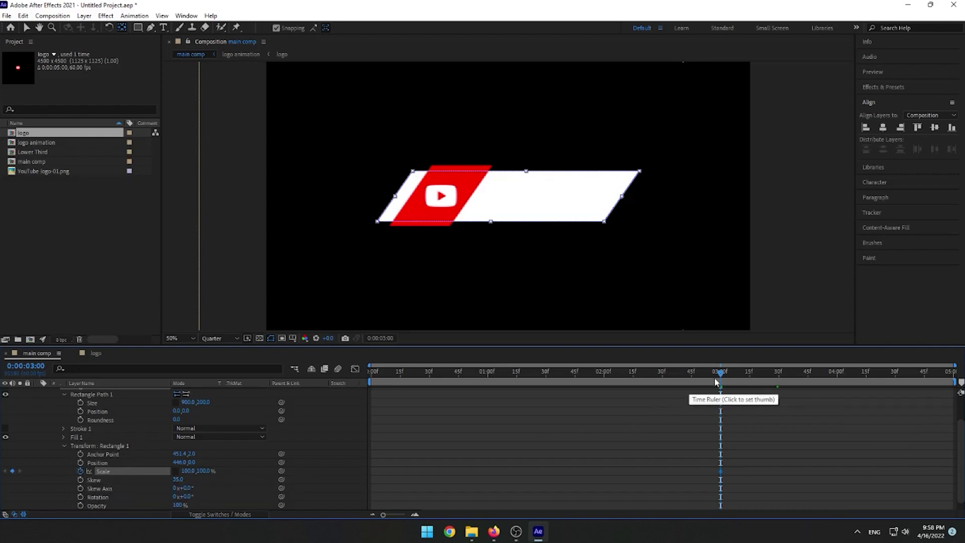
# Keyframe Rectangle 1's horizontal scale at 0:00:01:00 with 14%, and apply Easy Ease to both Scale keyframes.
pyautogui.moveTo(720, 372); pyautogui.dragTo(487, 373)
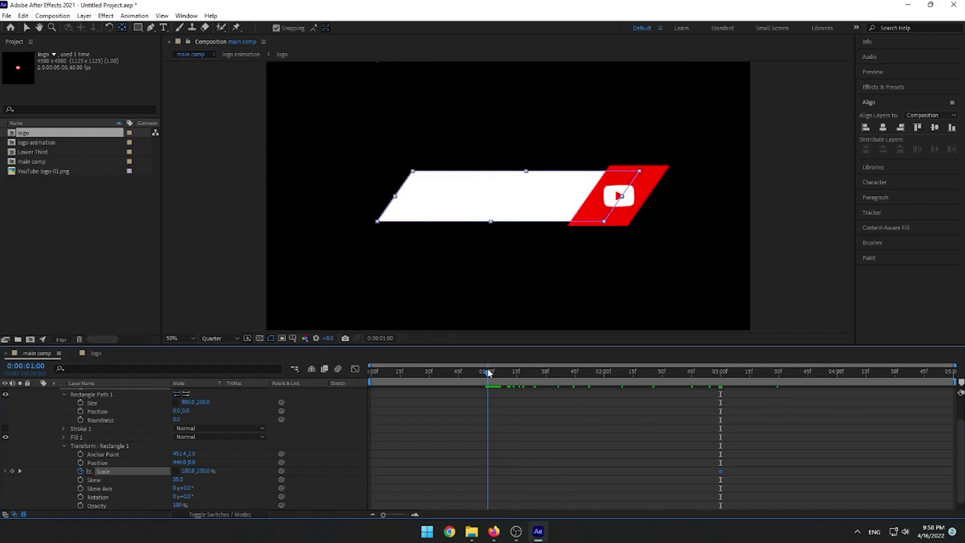
pyautogui.click(187, 471)
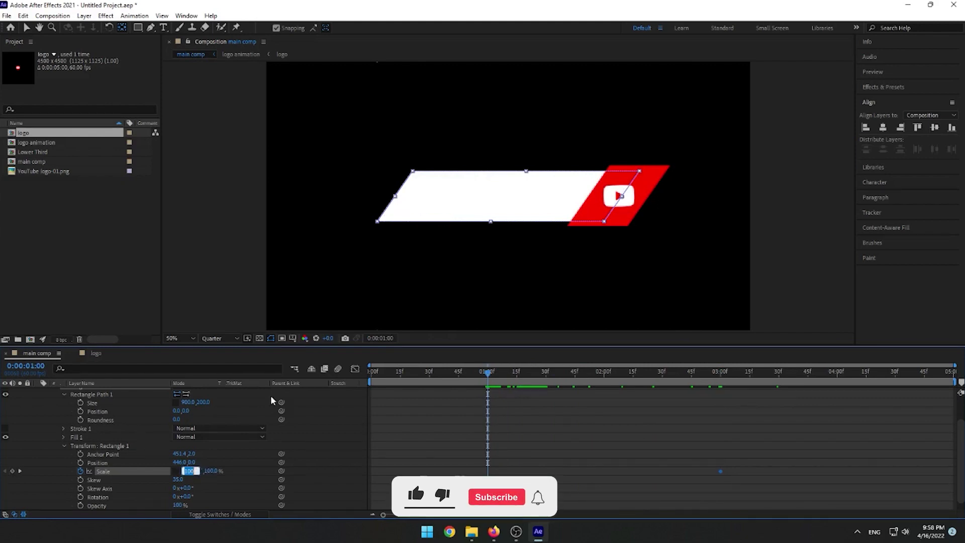
pyautogui.write('42')
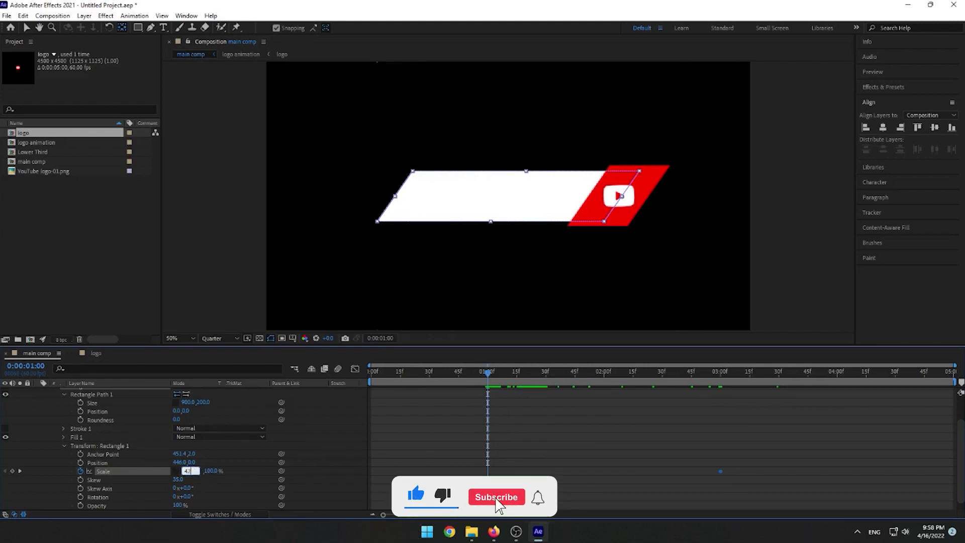
pyautogui.press('Return')
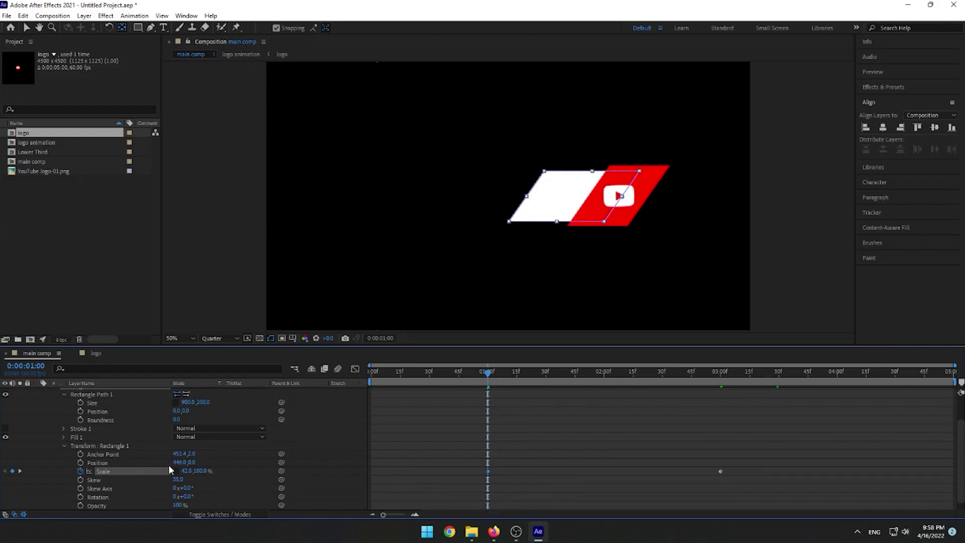
pyautogui.moveTo(186, 471)
pyautogui.mouseDown()
pyautogui.moveTo(197, 471)
pyautogui.moveTo(163, 470)
pyautogui.moveTo(174, 470)
pyautogui.mouseUp()
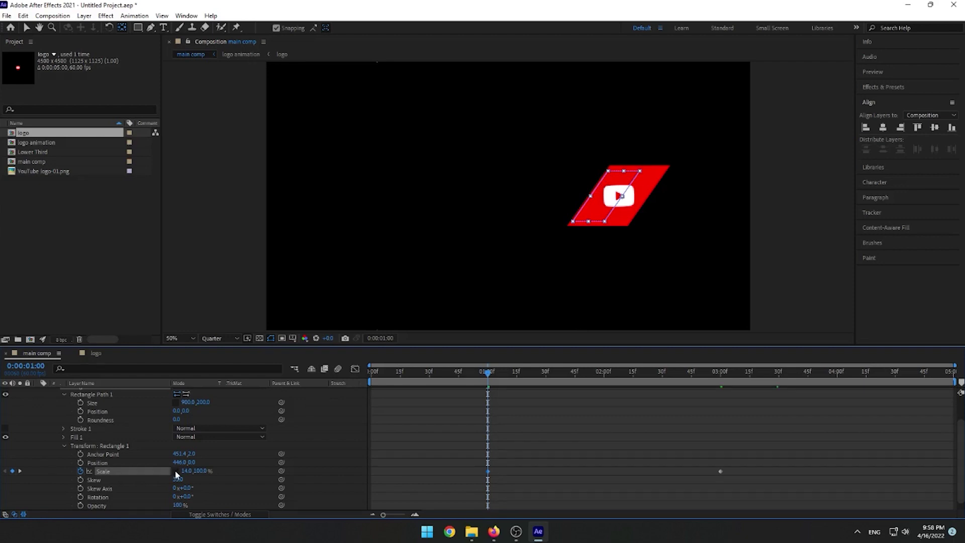
pyautogui.press('F9')
pyautogui.press('space')
# Set the width of Rectangle 1's Scale keyframe at 0:00:01:00 to 10%, and preview the animation.
pyautogui.doubleClick(487, 472)
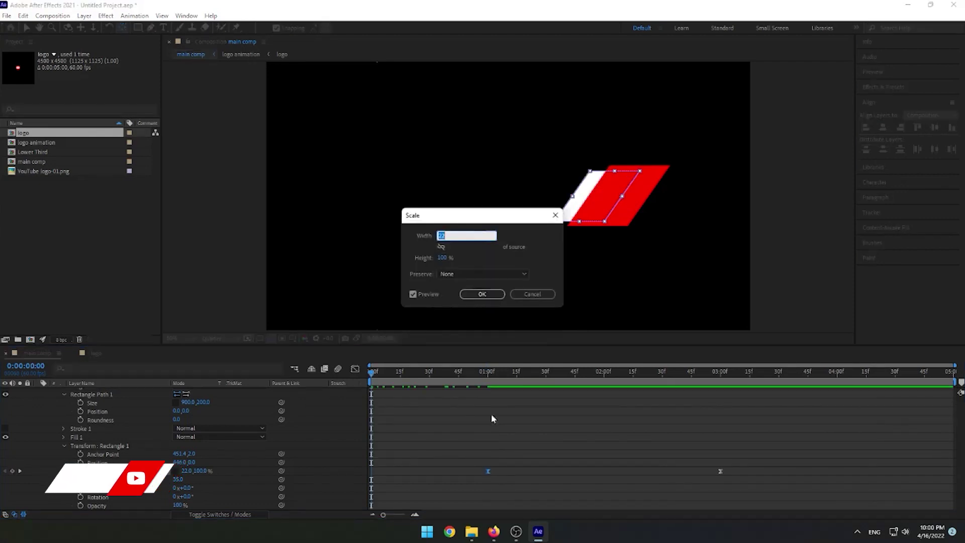
pyautogui.write('10')
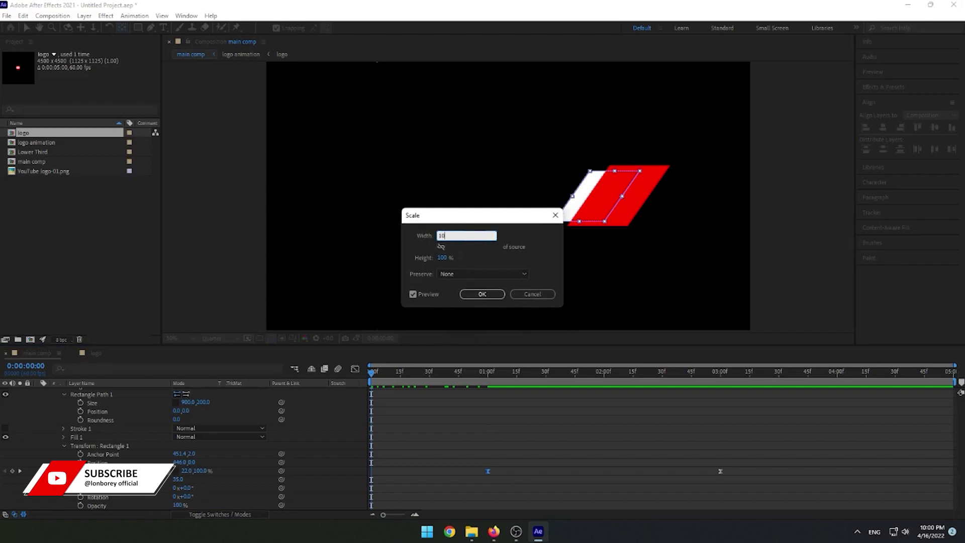
pyautogui.press('Return')
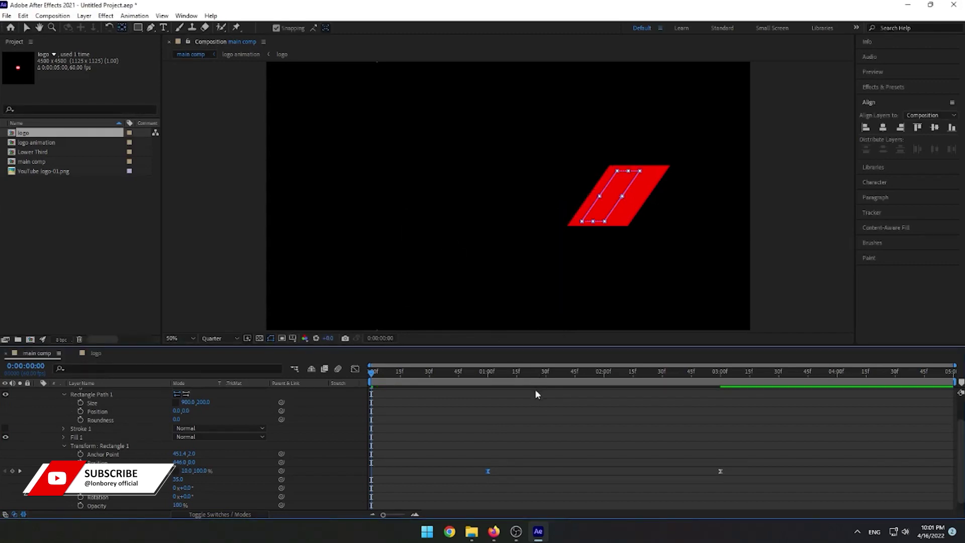
pyautogui.press('space')
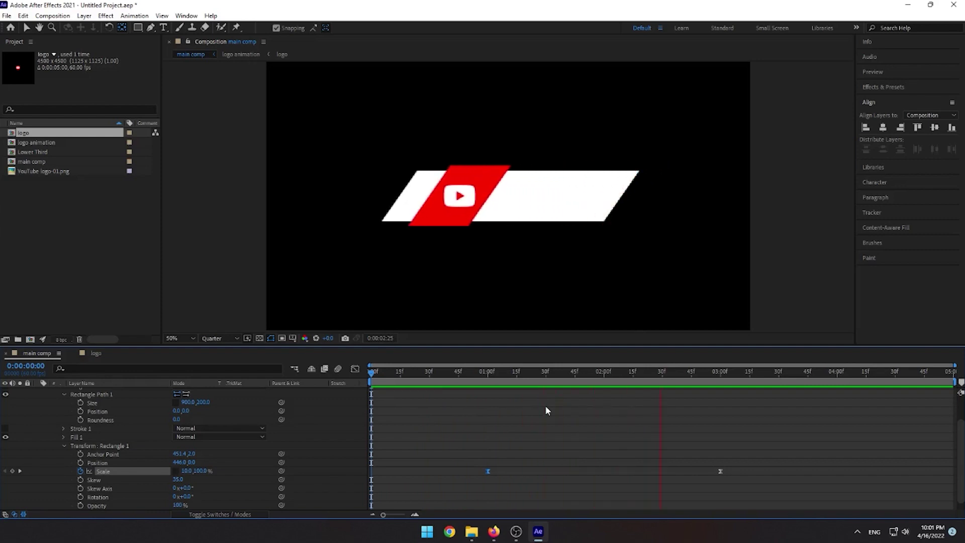
pyautogui.press('space')
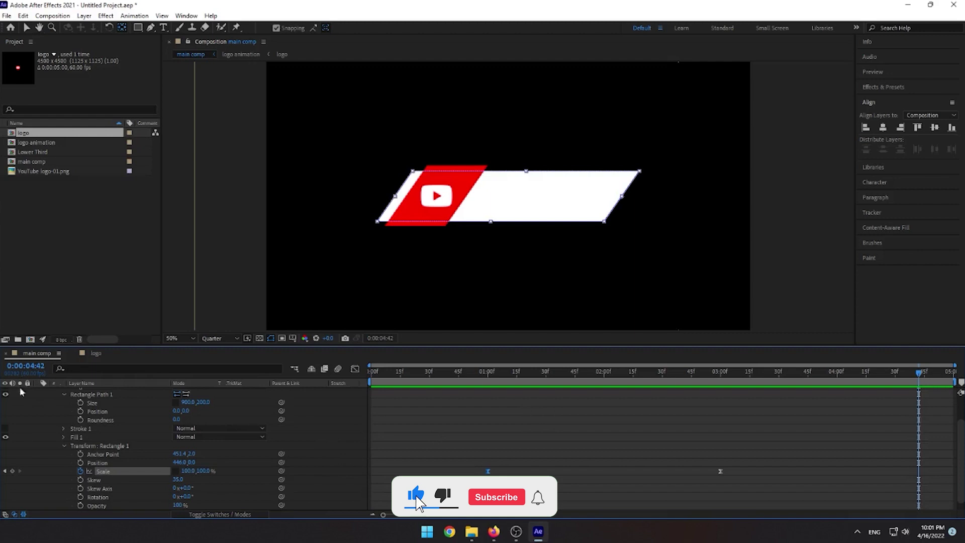
# Duplicate the Shape 1 layer and select the lower of the two copies.
pyautogui.scroll(3, 46, 456)
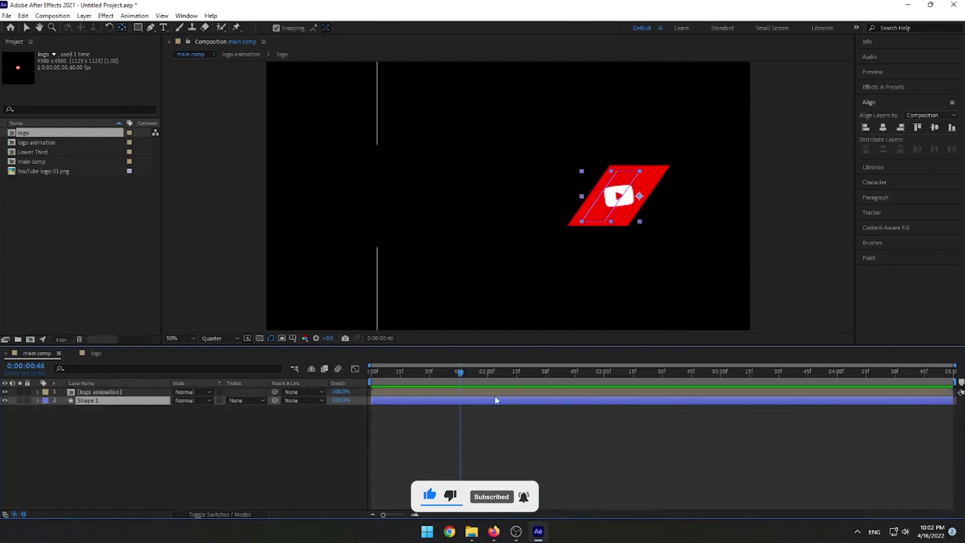
pyautogui.hotkey('ctrl', 'd')
pyautogui.click(123, 411)
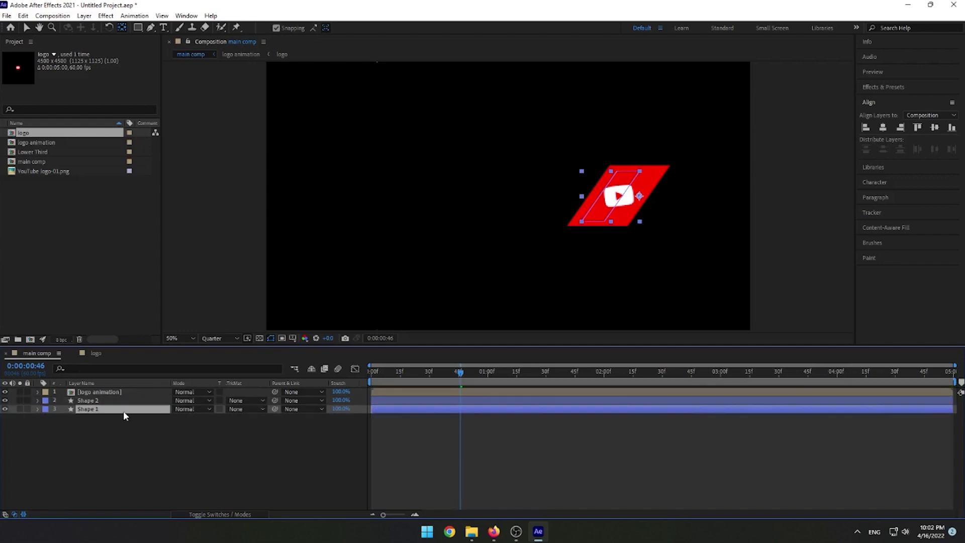
# Rename the lower duplicate of the shape layer as stroke.
pyautogui.rightClick(100, 410)
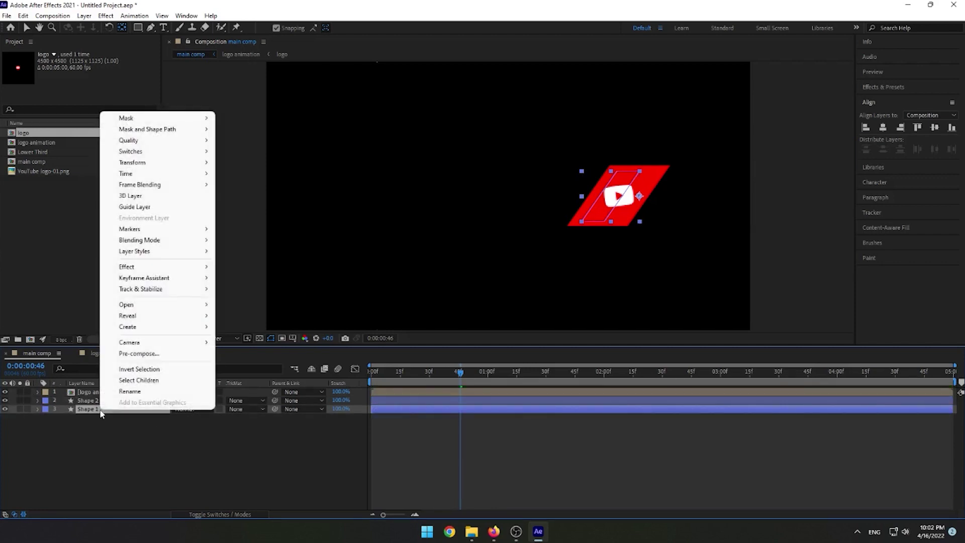
pyautogui.click(134, 392)
pyautogui.write('st')
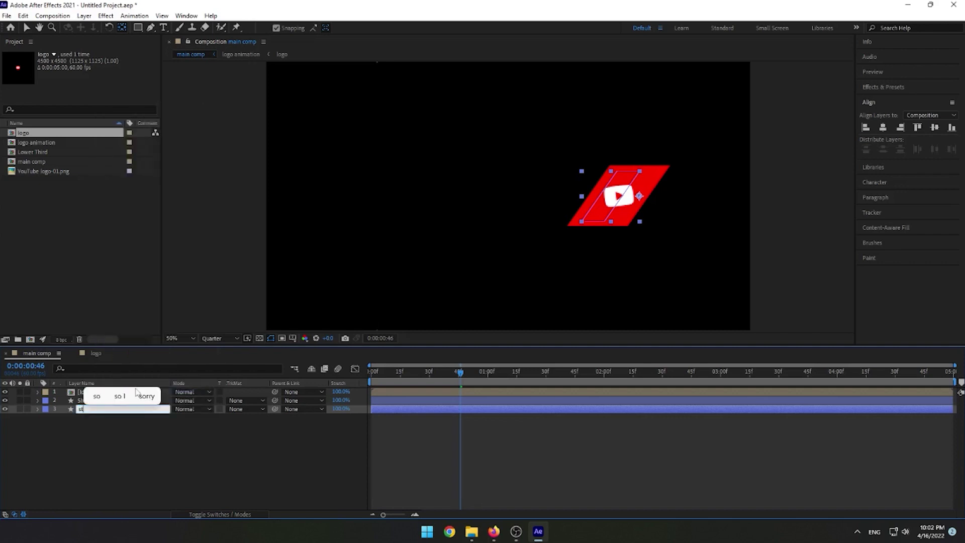
pyautogui.write('roke')
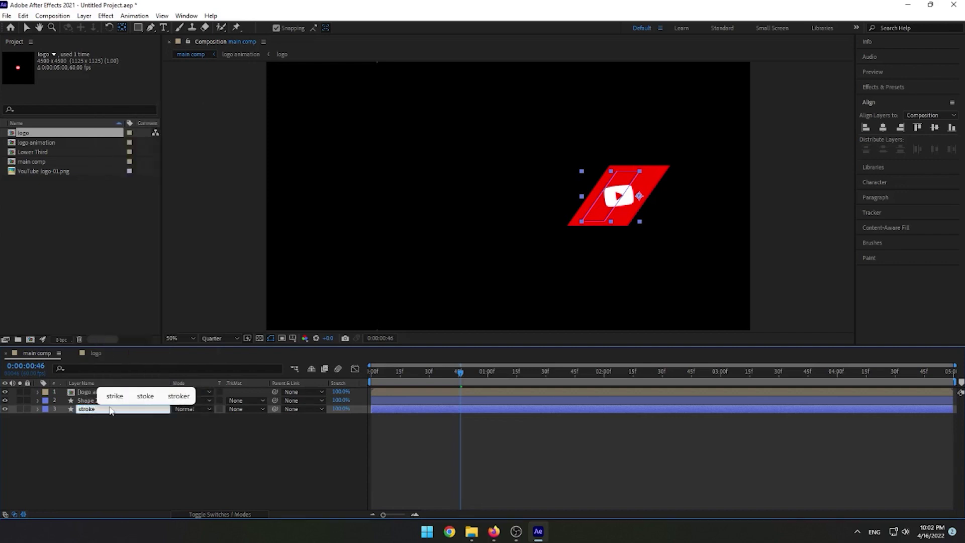
pyautogui.click(107, 428)
# Remove the Scale keyframes from Rectangle 1's transform in the Shape 2 layer.
pyautogui.click(99, 410)
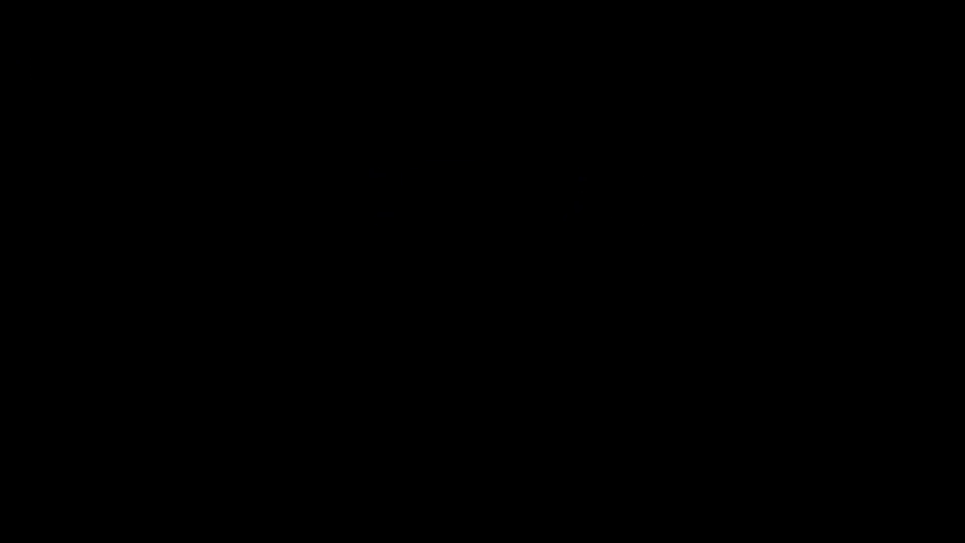
pyautogui.click(45, 417)
pyautogui.click(55, 427)
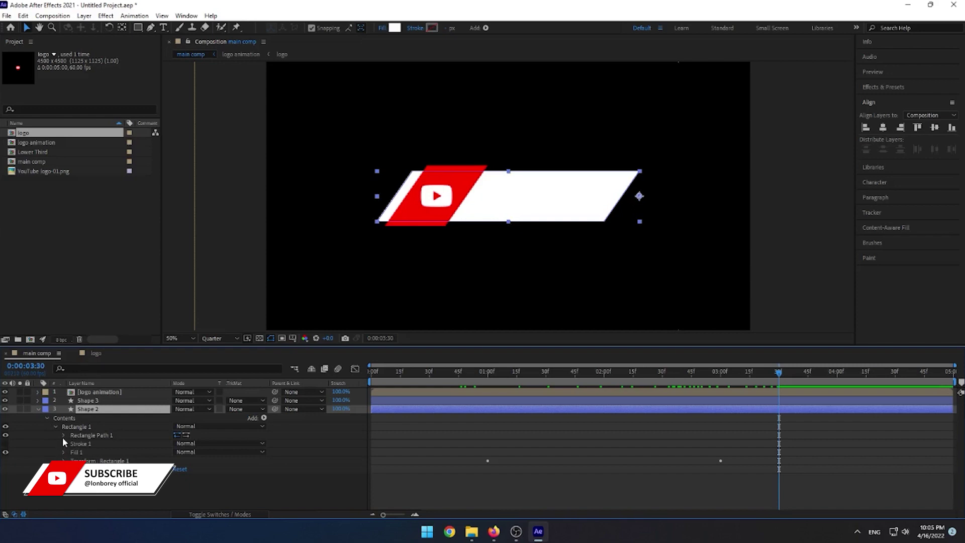
pyautogui.click(63, 435)
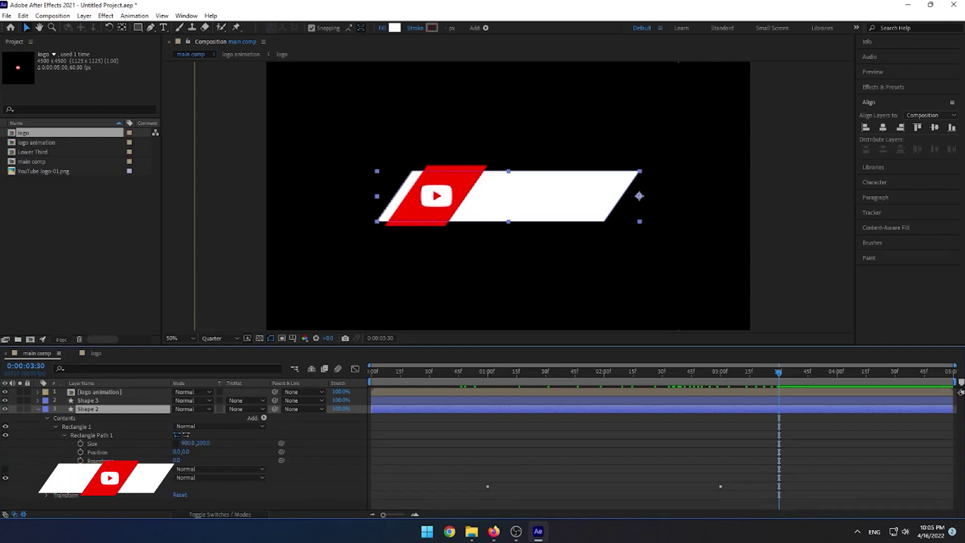
pyautogui.click(64, 486)
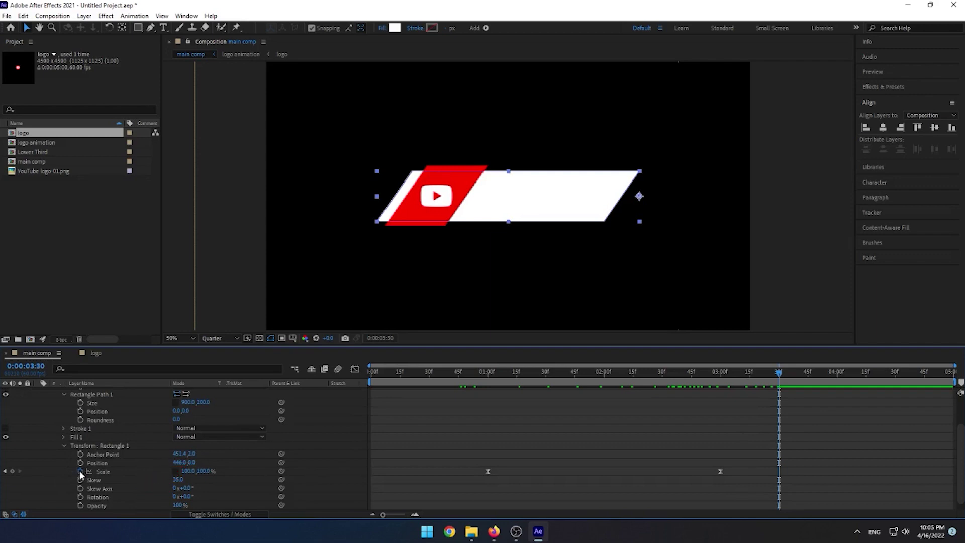
pyautogui.click(81, 472)
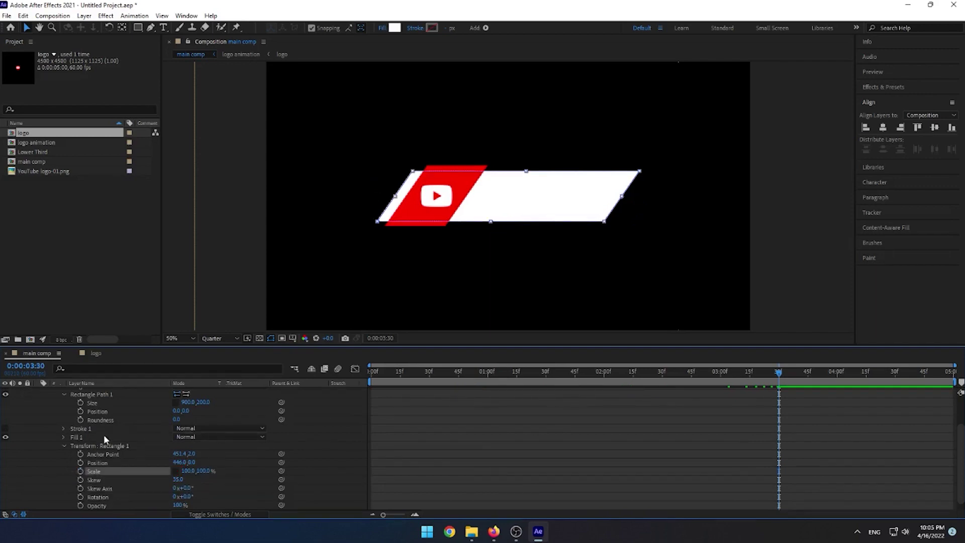
# Collapse the Shape 2 layer's contents and add Trim Paths to the layer.
pyautogui.click(65, 445)
pyautogui.click(56, 426)
pyautogui.click(48, 418)
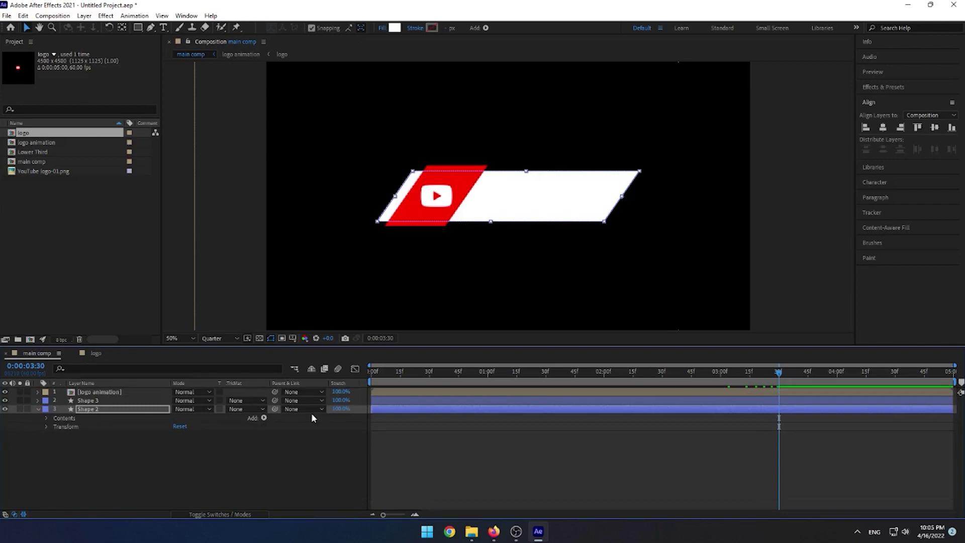
pyautogui.click(264, 417)
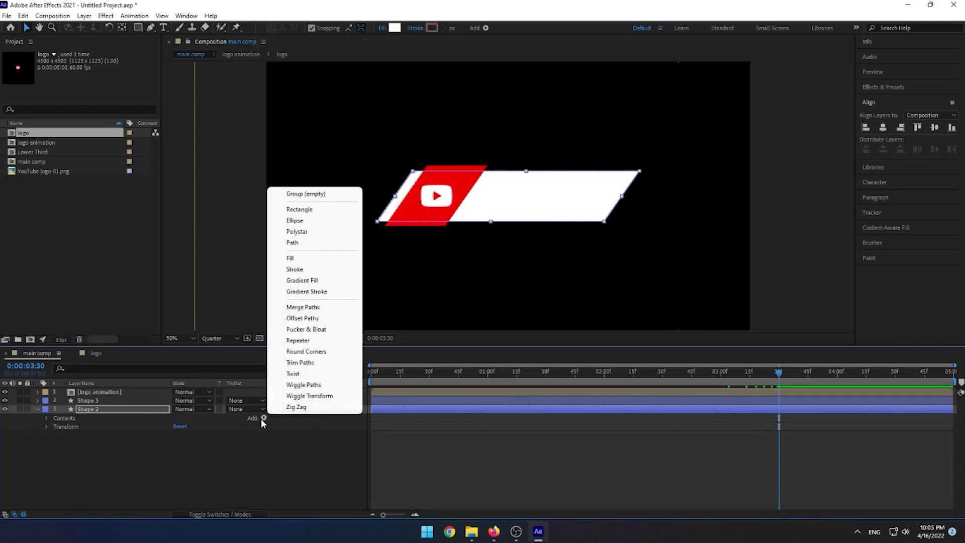
pyautogui.click(321, 363)
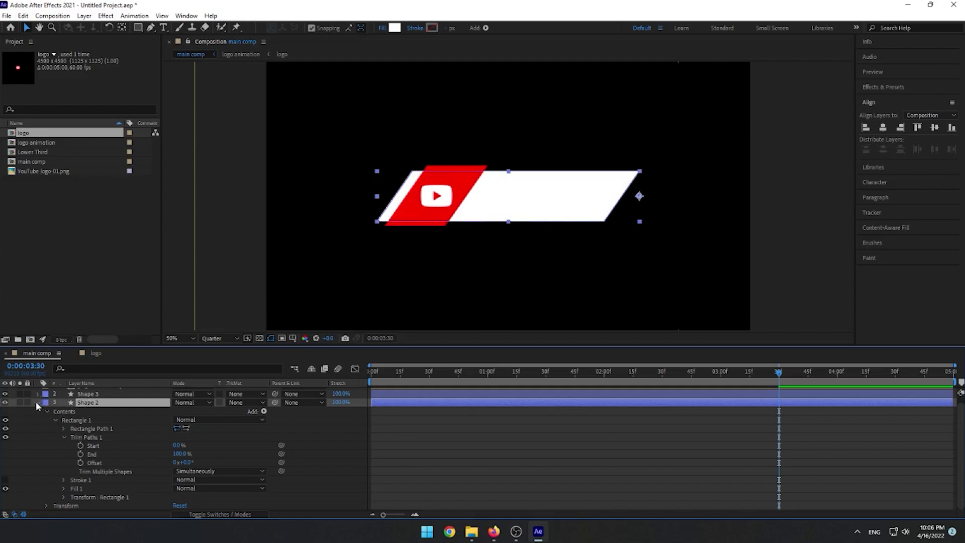
# Solo the Shape 2 layer and set its fill to None.
pyautogui.click(19, 402)
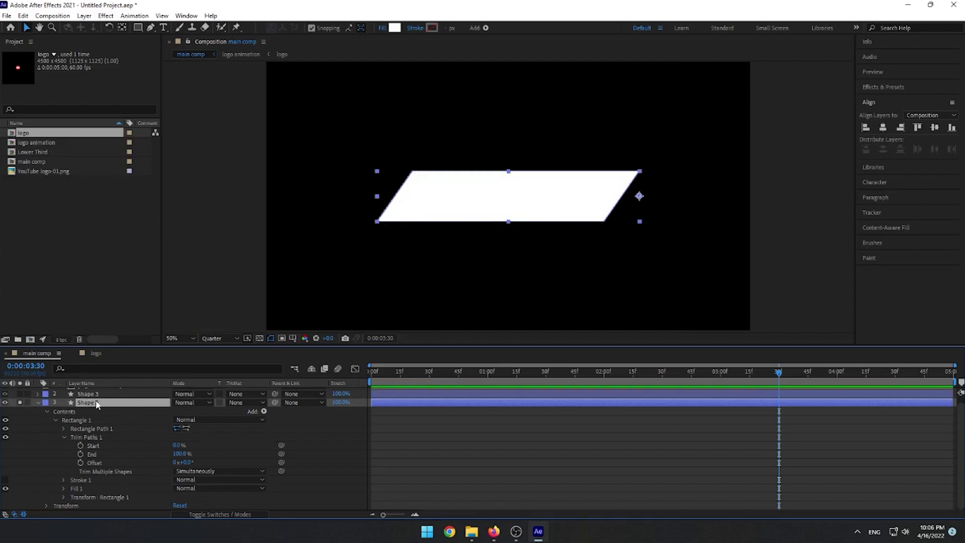
pyautogui.click(138, 29)
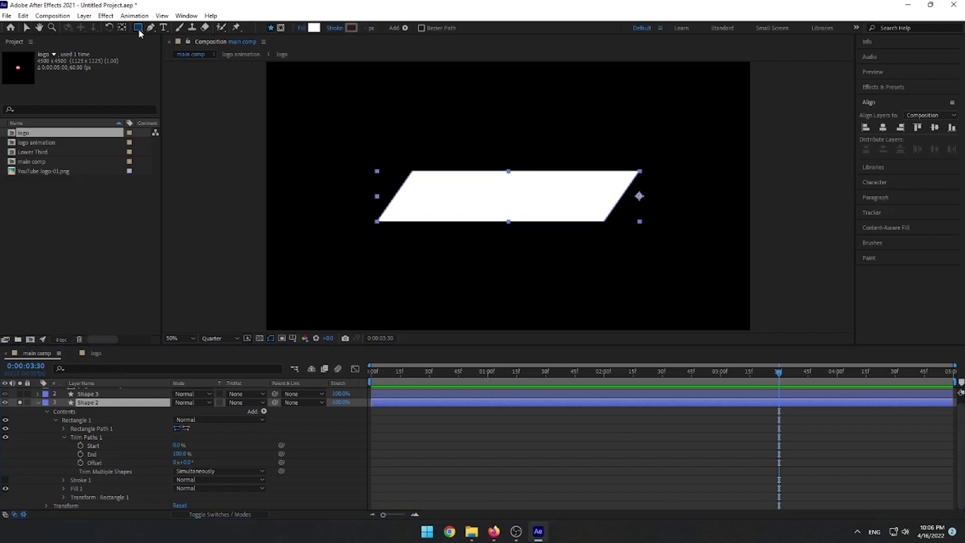
pyautogui.click(298, 28)
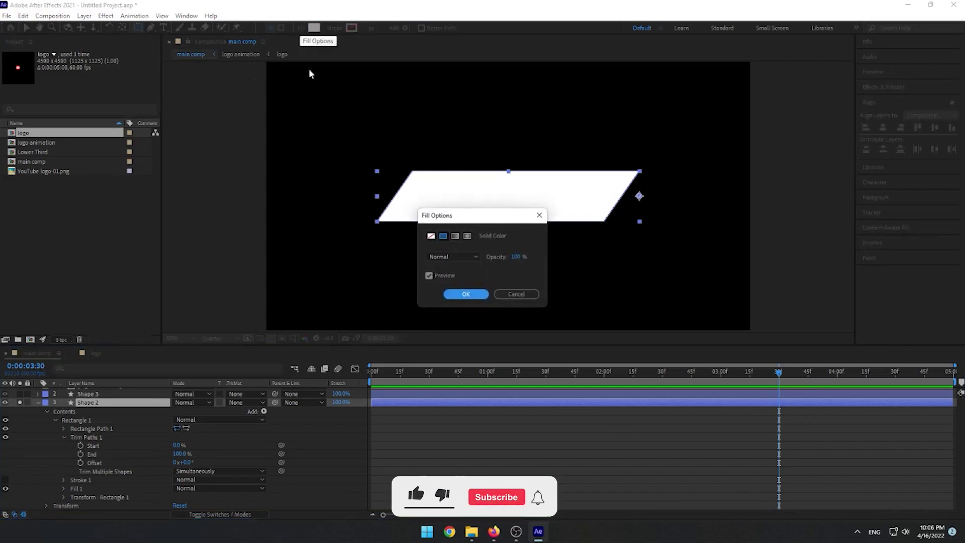
pyautogui.click(430, 235)
pyautogui.click(460, 294)
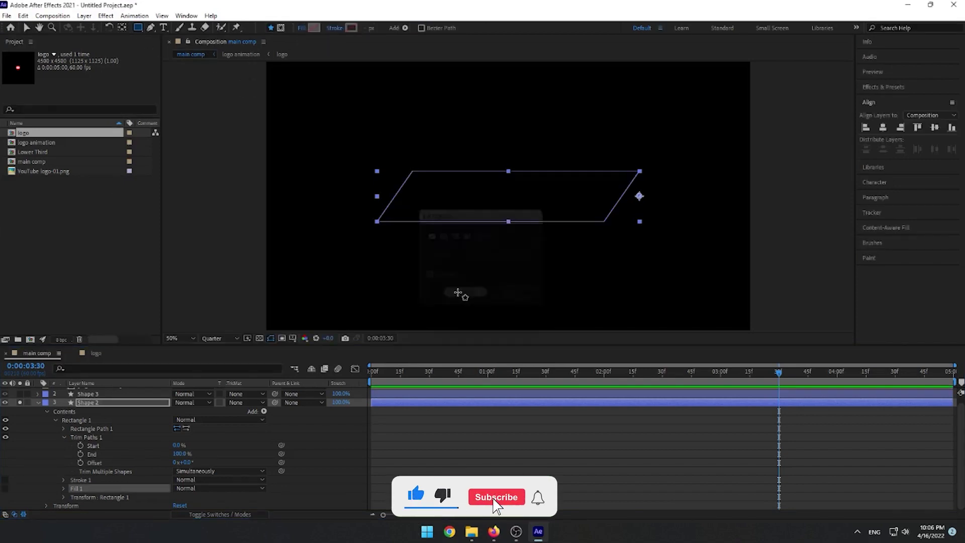
# Give Shape 2 a solid white (FFFFFF) stroke with a width of 2 px.
pyautogui.click(334, 28)
pyautogui.click(443, 235)
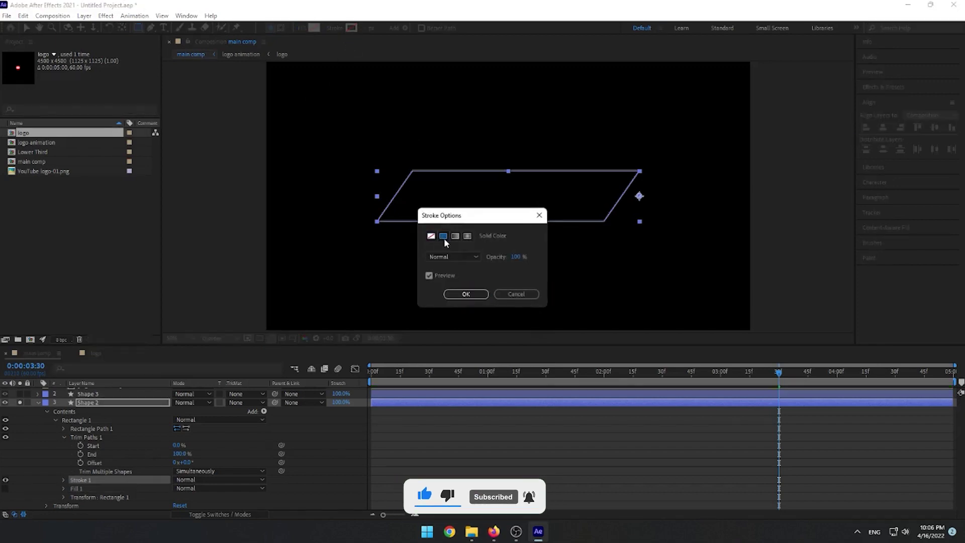
pyautogui.click(473, 294)
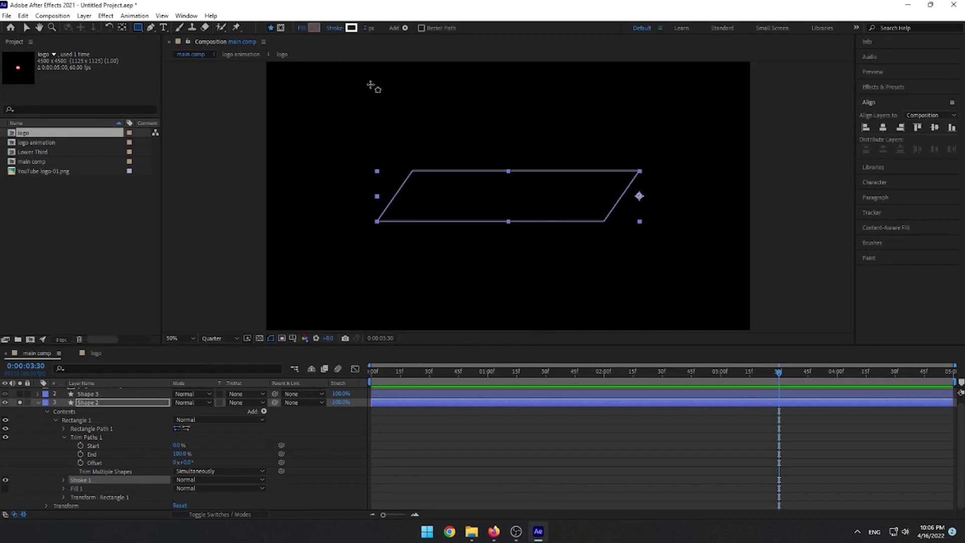
pyautogui.click(351, 28)
pyautogui.moveTo(640, 145); pyautogui.dragTo(647, 145)
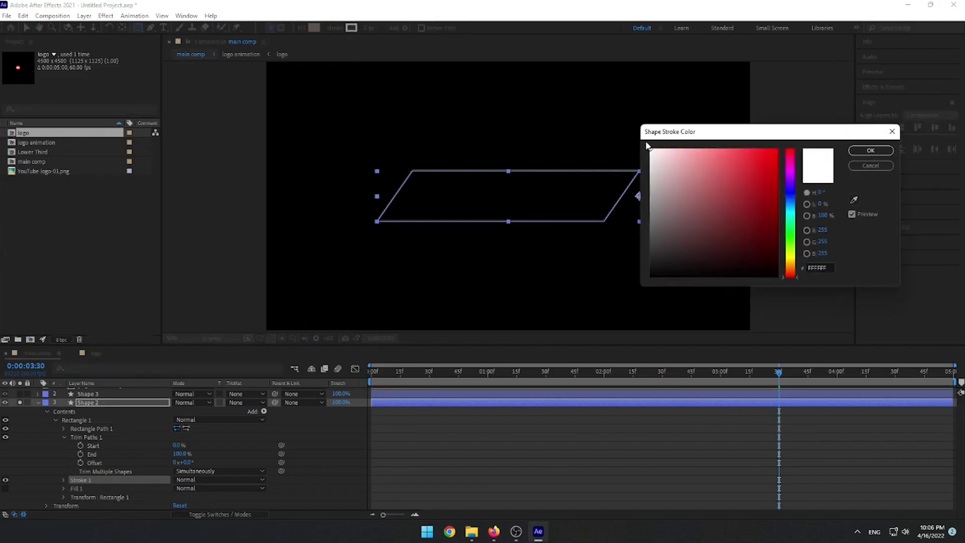
pyautogui.click(884, 151)
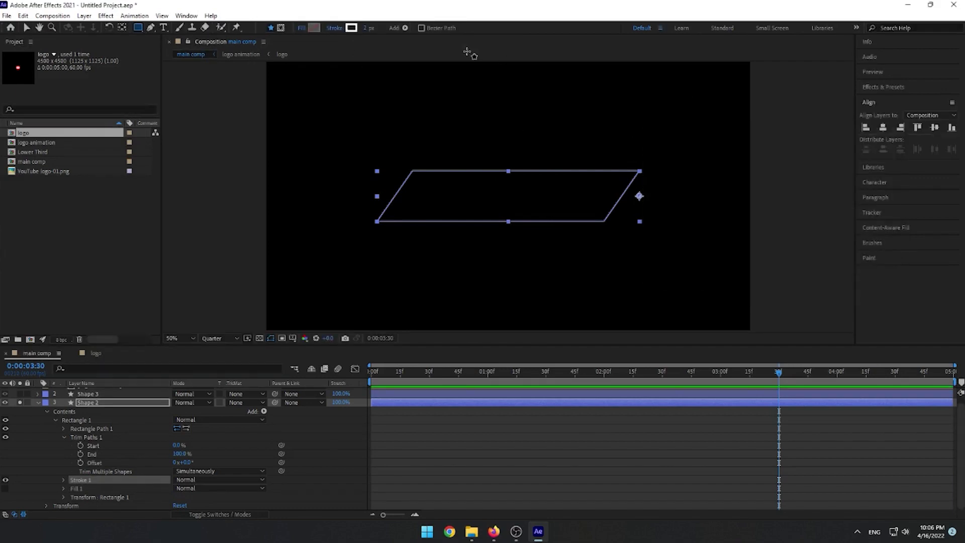
pyautogui.click(368, 28)
pyautogui.click(24, 28)
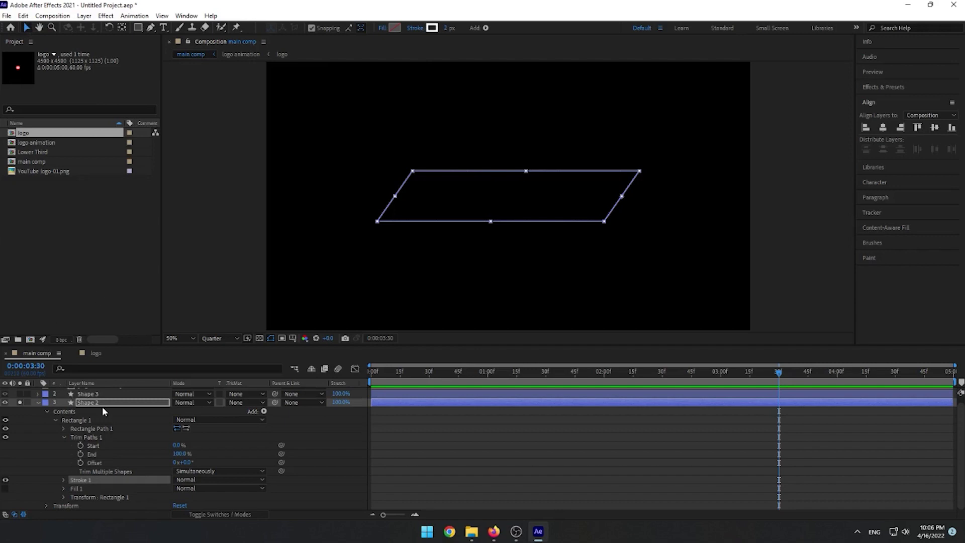
# Set Shape 2's Trim Paths End to 55% and its Offset to -5°.
pyautogui.click(179, 455)
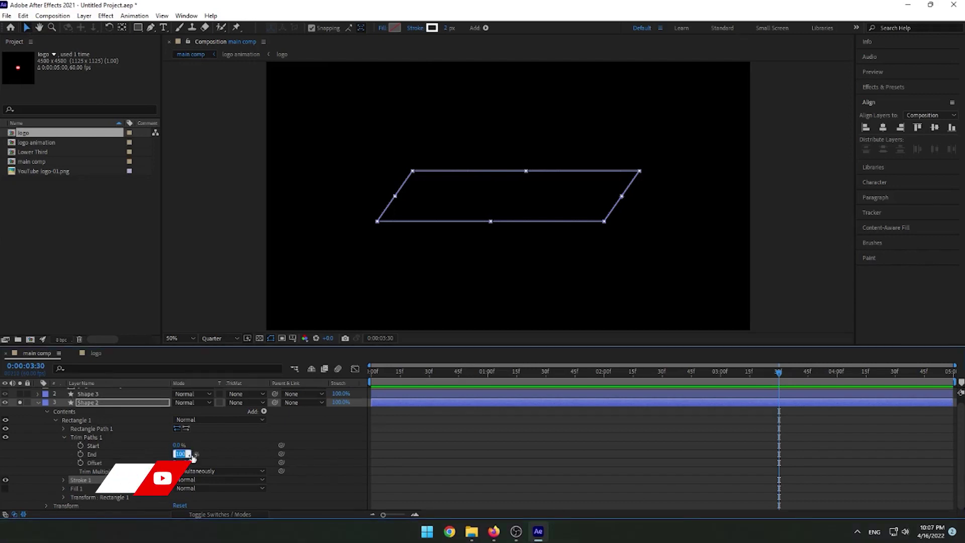
pyautogui.write('55')
pyautogui.press('Return')
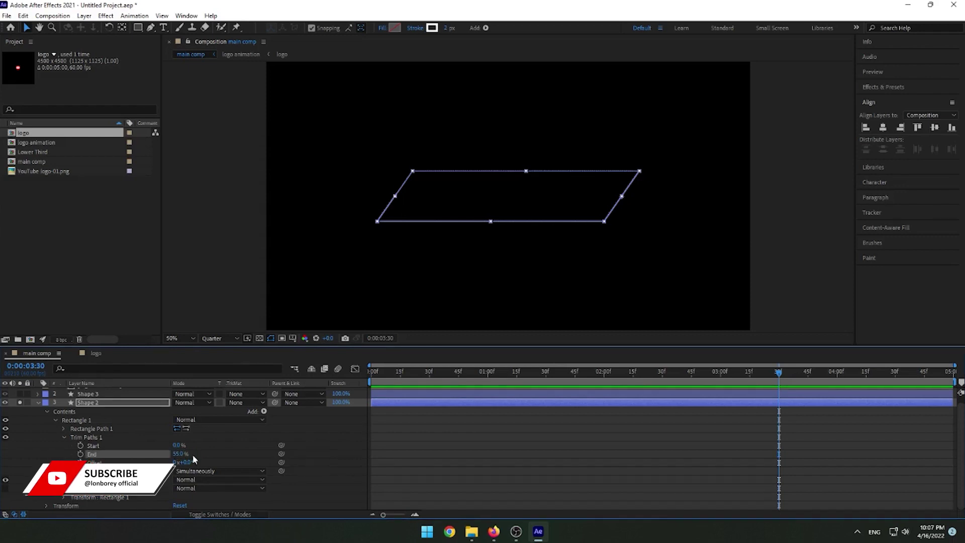
pyautogui.click(185, 461)
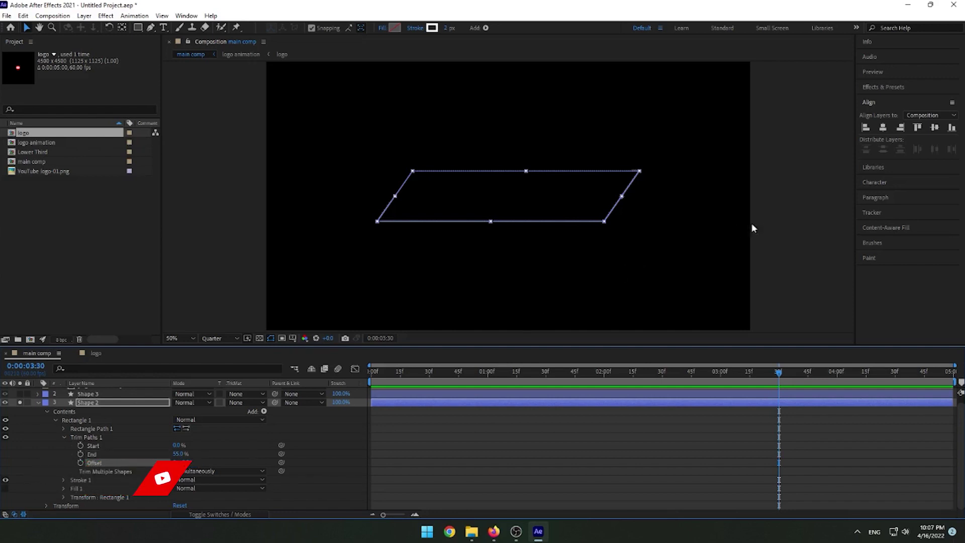
pyautogui.click(703, 215)
# Keyframe Trim Paths End with 55% at 0:00:04:00 and 0% at 0:00:01:00, and preview the stroke from about 0:00:00:51.
pyautogui.moveTo(792, 374); pyautogui.dragTo(836, 378)
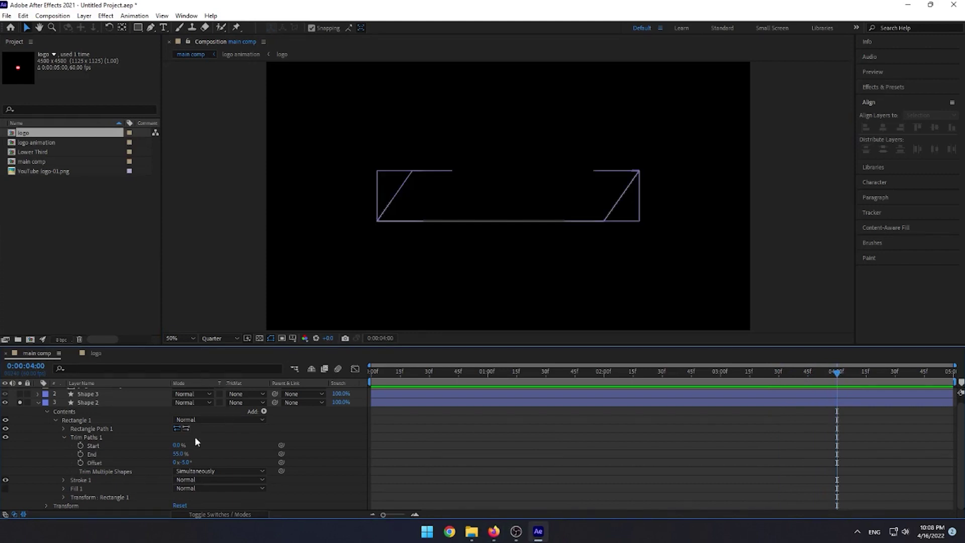
pyautogui.click(81, 454)
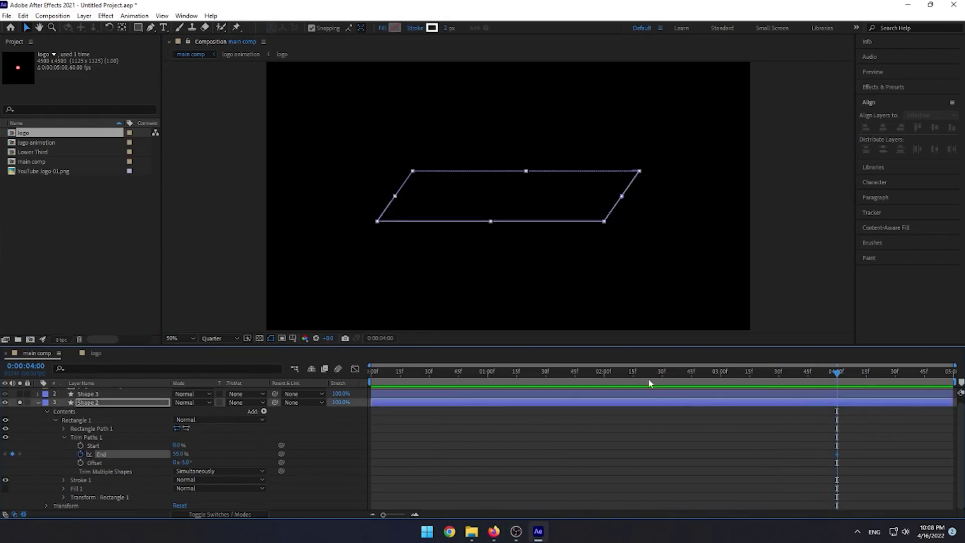
pyautogui.moveTo(837, 376); pyautogui.dragTo(488, 378)
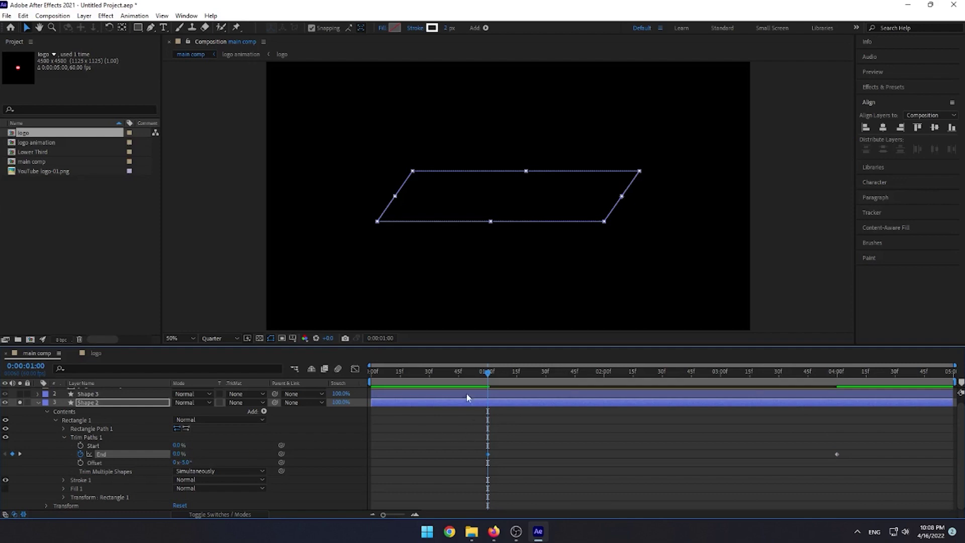
pyautogui.moveTo(487, 377); pyautogui.dragTo(470, 378)
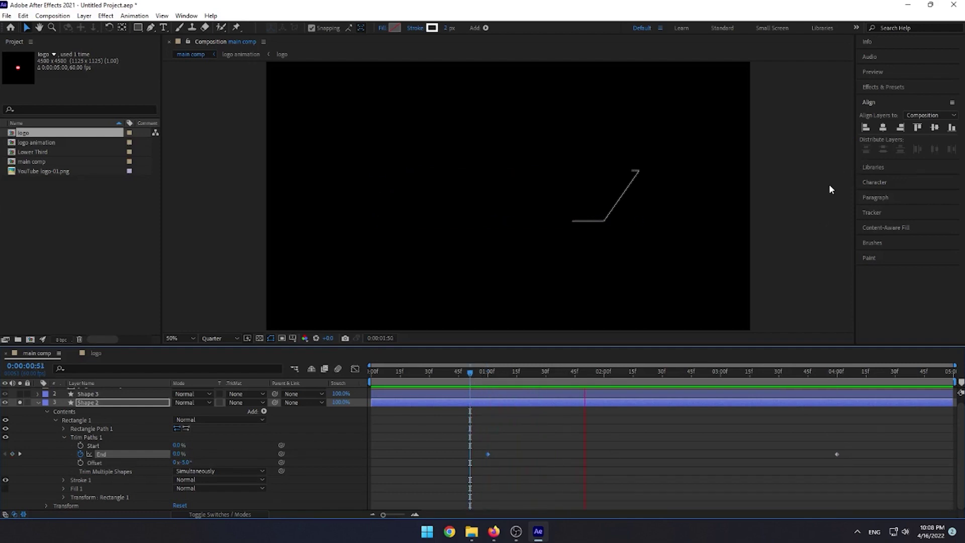
# Apply Easy Ease to both Trim Paths End keyframes, keeping the Shape 2 layer's original timing.
pyautogui.click(869, 448)
pyautogui.moveTo(869, 448); pyautogui.dragTo(474, 476)
pyautogui.rightClick(836, 453)
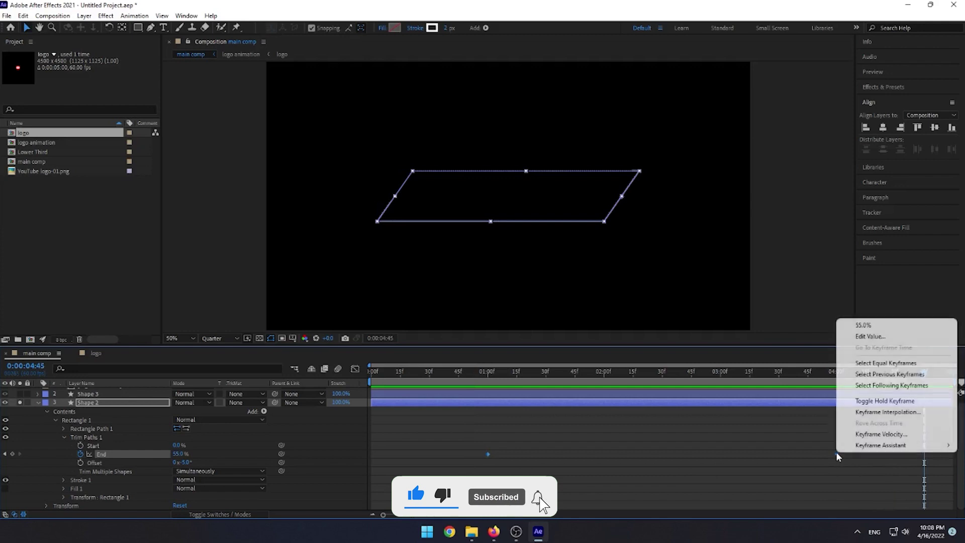
pyautogui.moveTo(858, 451)
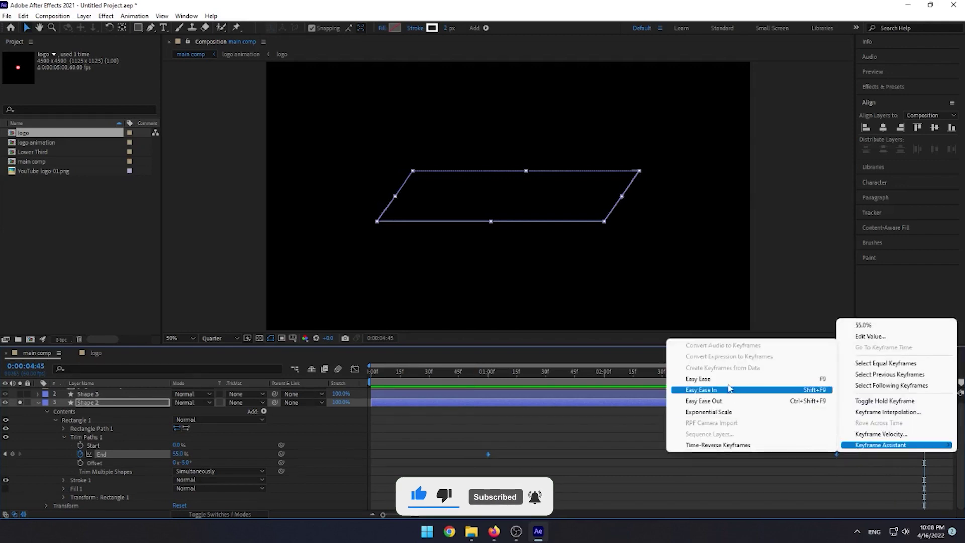
pyautogui.click(714, 379)
pyautogui.moveTo(439, 404); pyautogui.dragTo(595, 477)
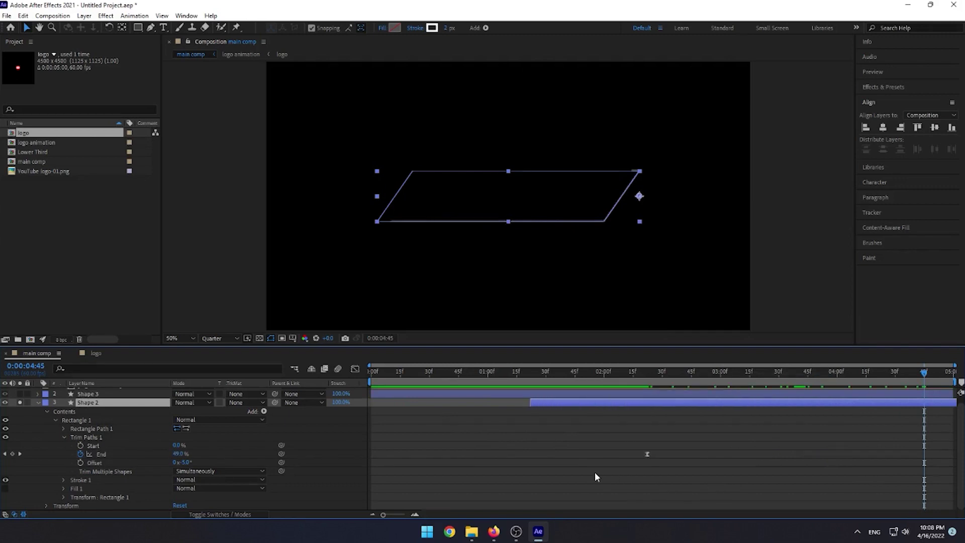
pyautogui.hotkey('ctrl', 'z')
# Reshape the End keyframes' speed graph to peak shortly after 0:00:01:30 and slow gradually, and return the playhead to 0:00:00:00.
pyautogui.moveTo(884, 448); pyautogui.dragTo(461, 478)
pyautogui.click(355, 369)
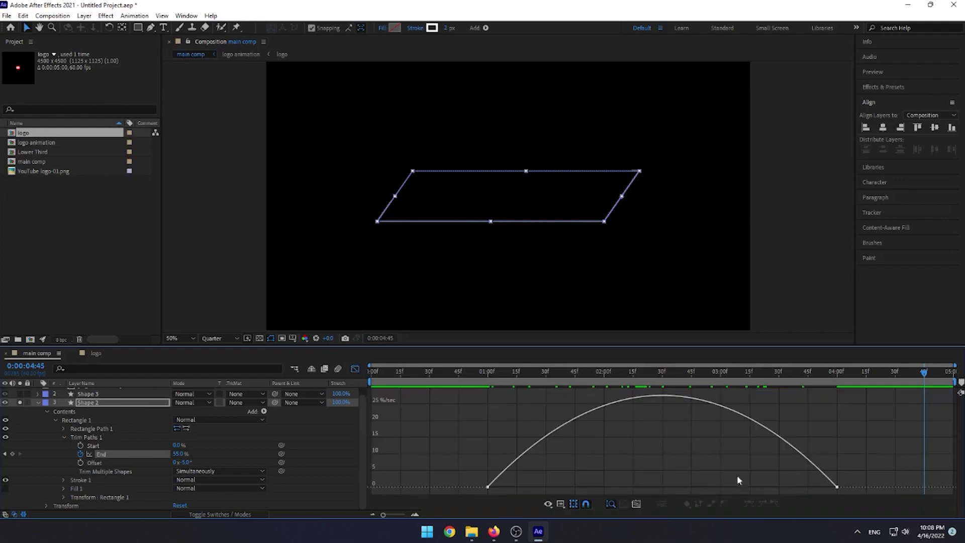
pyautogui.moveTo(819, 495); pyautogui.dragTo(634, 487)
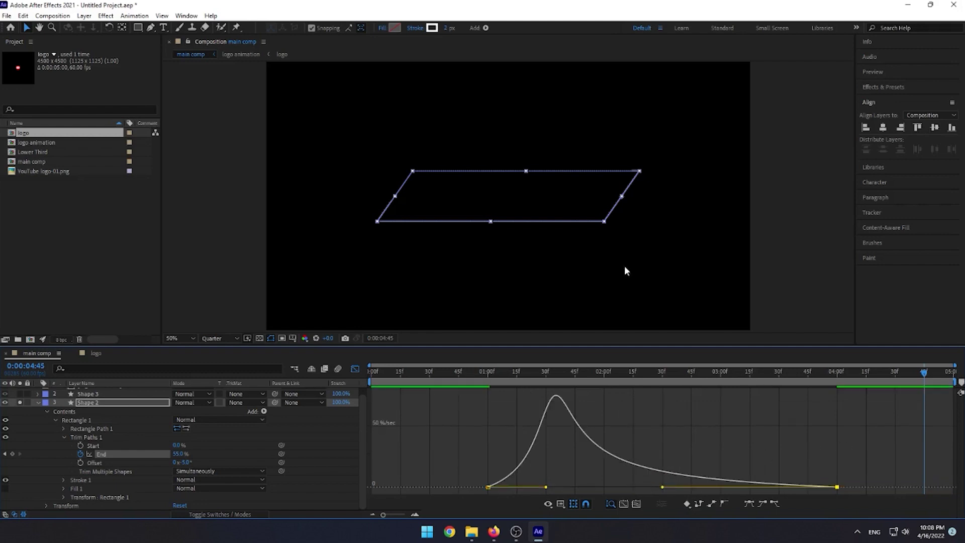
pyautogui.click(803, 251)
pyautogui.click(355, 369)
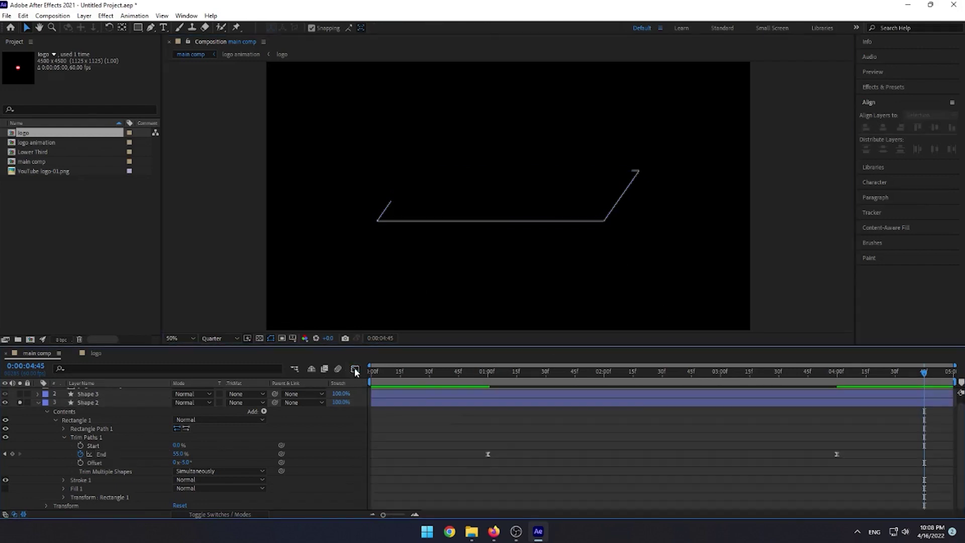
pyautogui.click(424, 372)
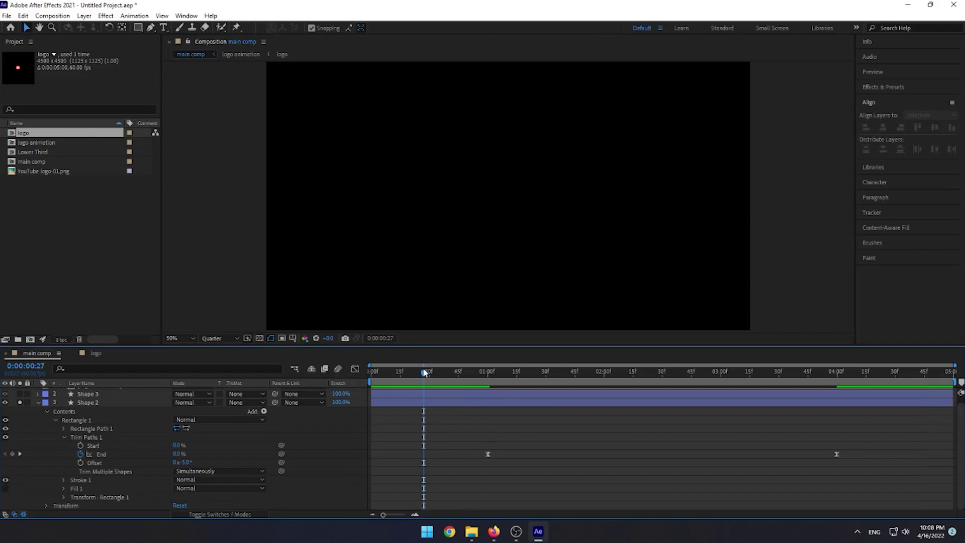
pyautogui.click(375, 375)
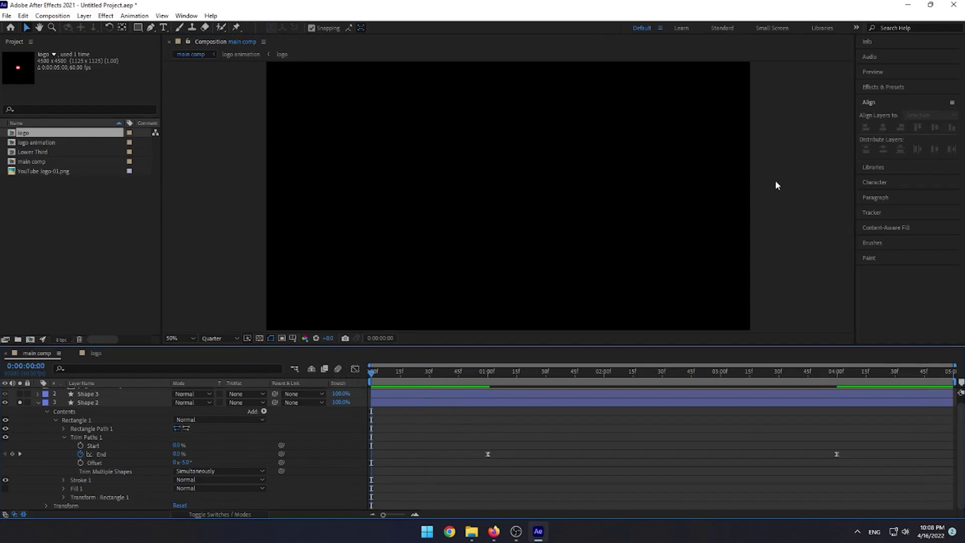
# Preview the outline stroke animation, collapse Shape 2's properties and turn off its solo to bring back the other layers.
pyautogui.press('space')
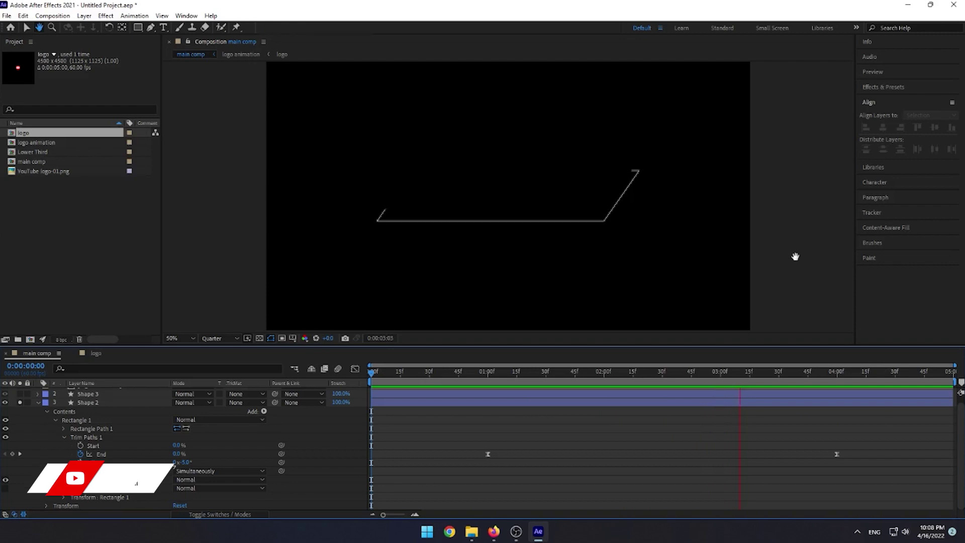
pyautogui.click(46, 411)
pyautogui.click(38, 409)
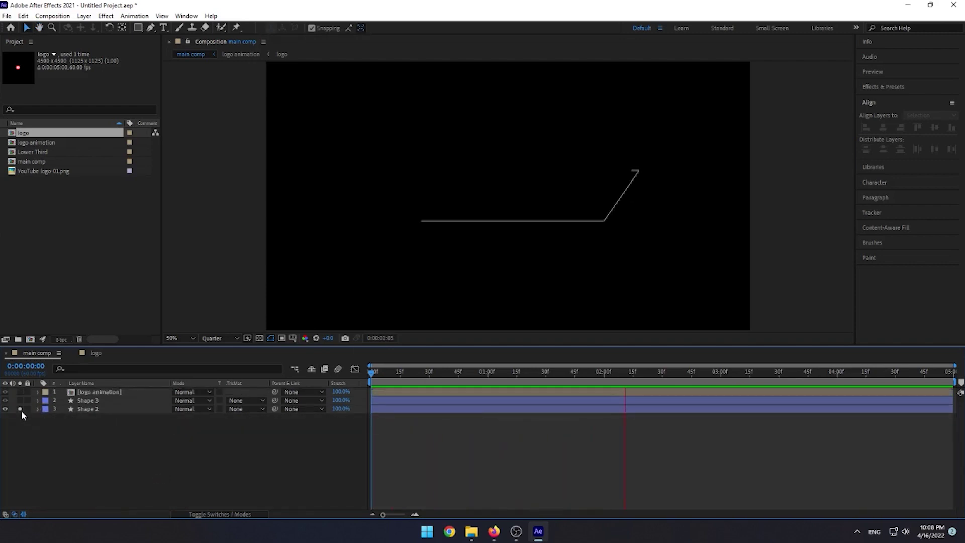
pyautogui.click(20, 409)
# Nudge the Shape 2 outline slightly down and to the right of the white bar, checking it at 0:00:03:40.
pyautogui.click(99, 409)
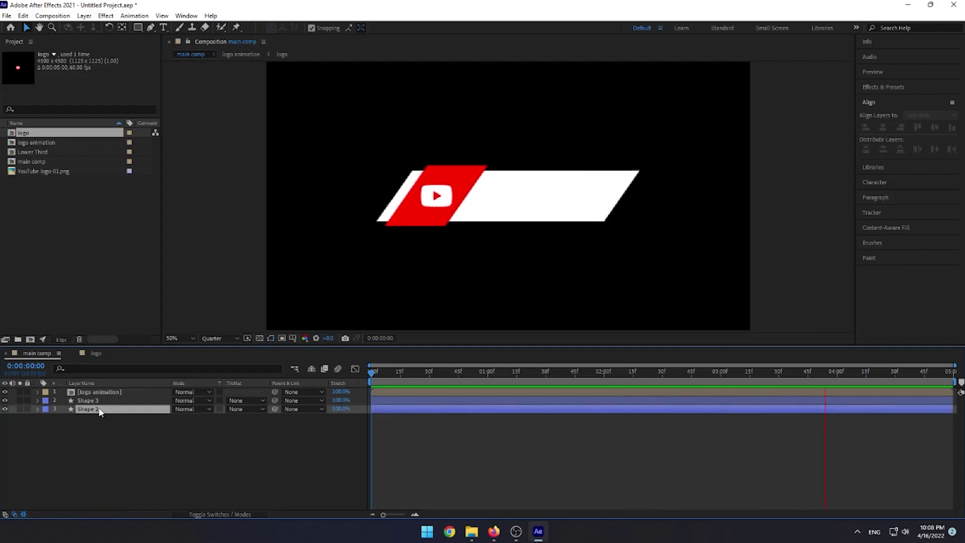
pyautogui.press('space')
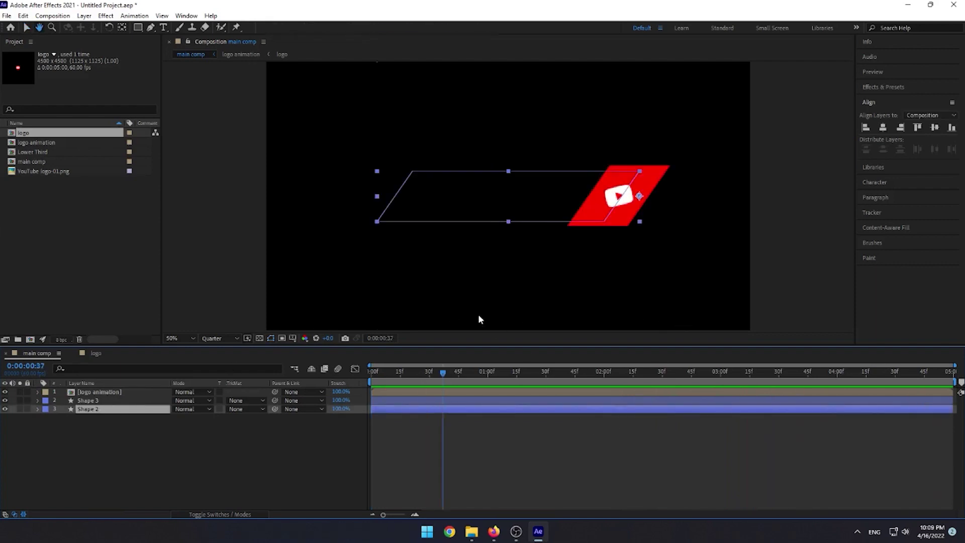
pyautogui.moveTo(446, 372); pyautogui.dragTo(800, 385)
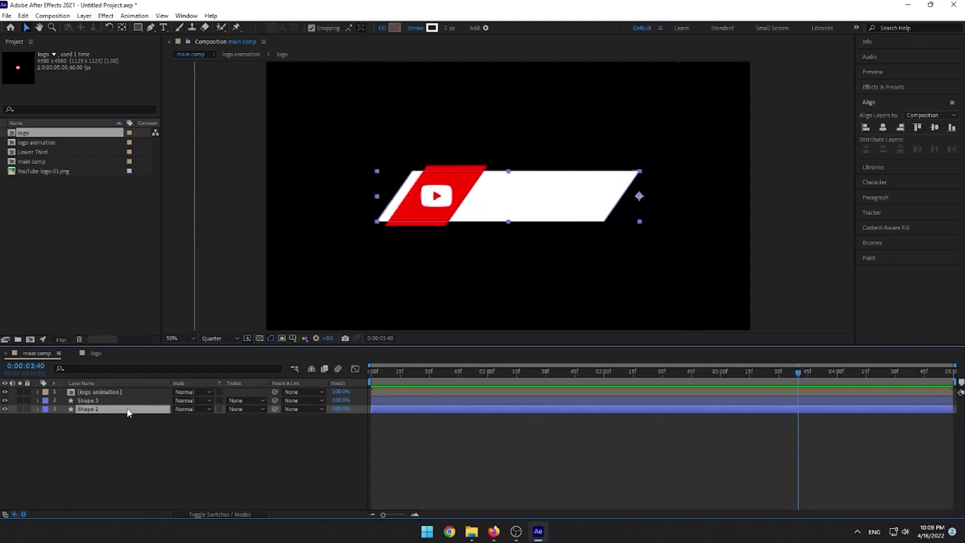
pyautogui.press('Return')
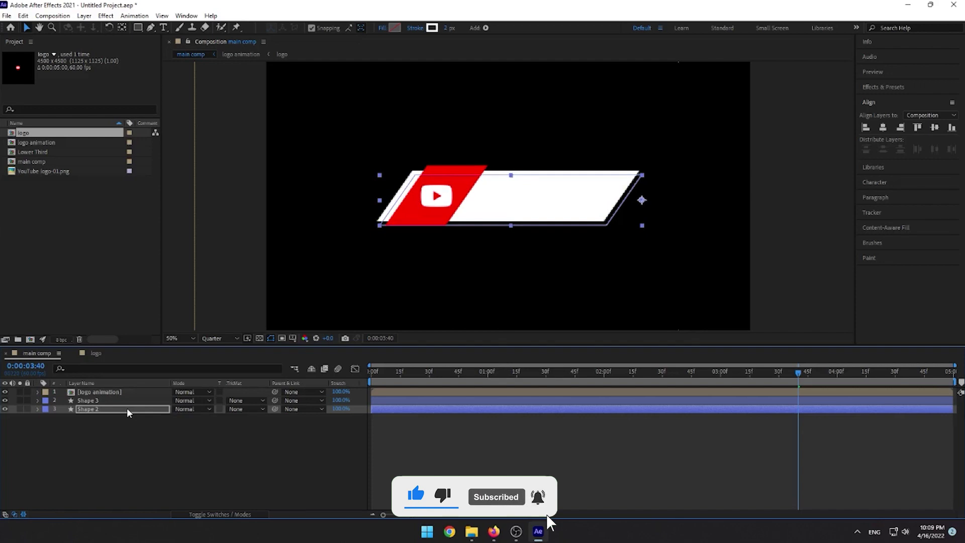
pyautogui.click(843, 247)
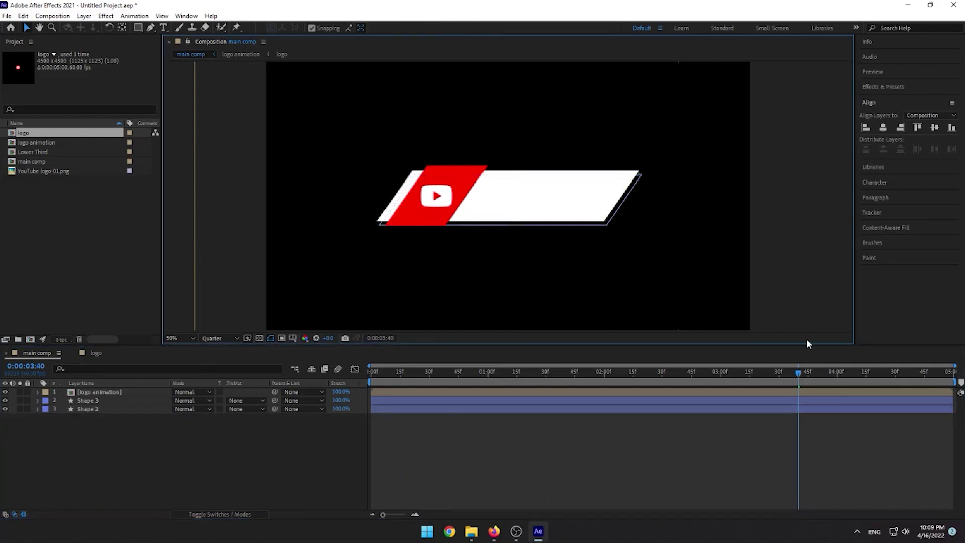
# Preview the whole lower-third animation from 0:00:00:00 with the offset outline.
pyautogui.moveTo(798, 373); pyautogui.dragTo(334, 385)
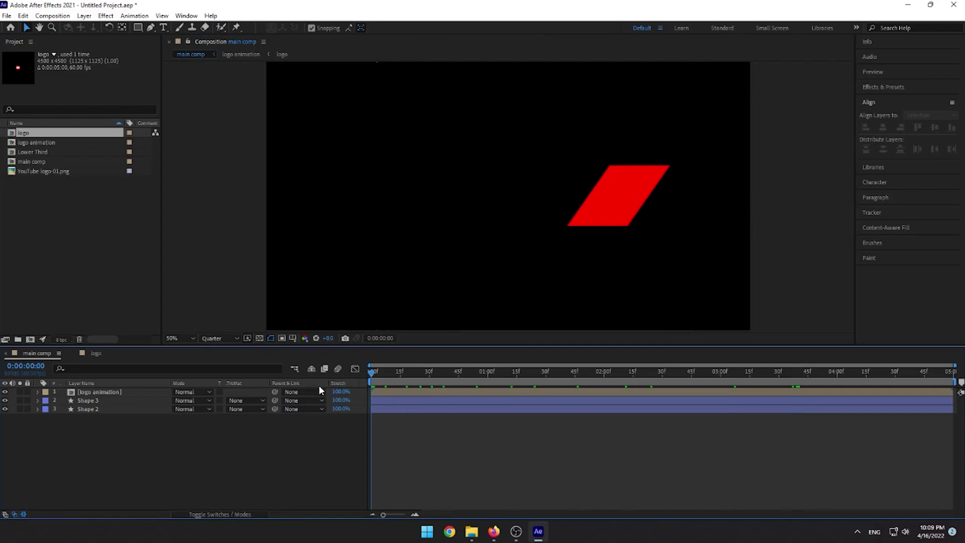
pyautogui.press('space')
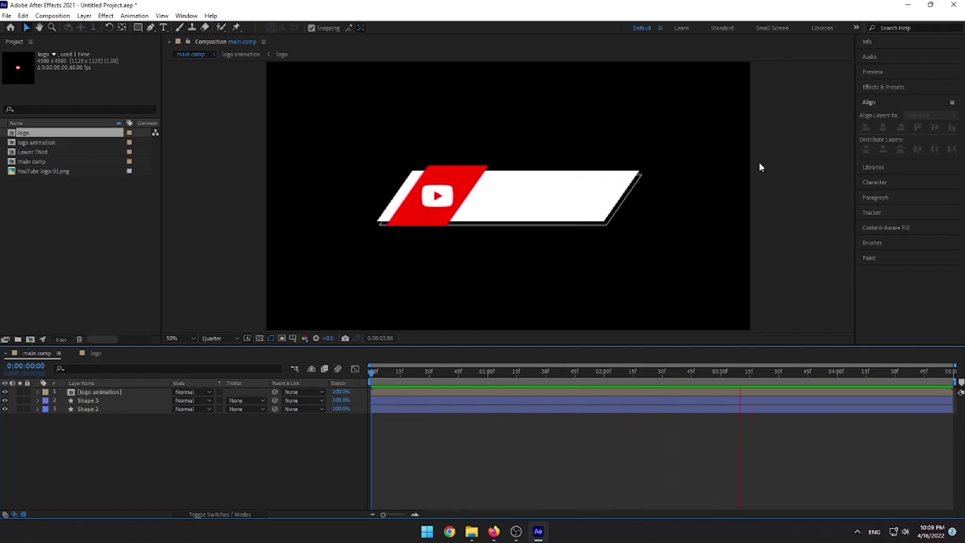
pyautogui.press('space')
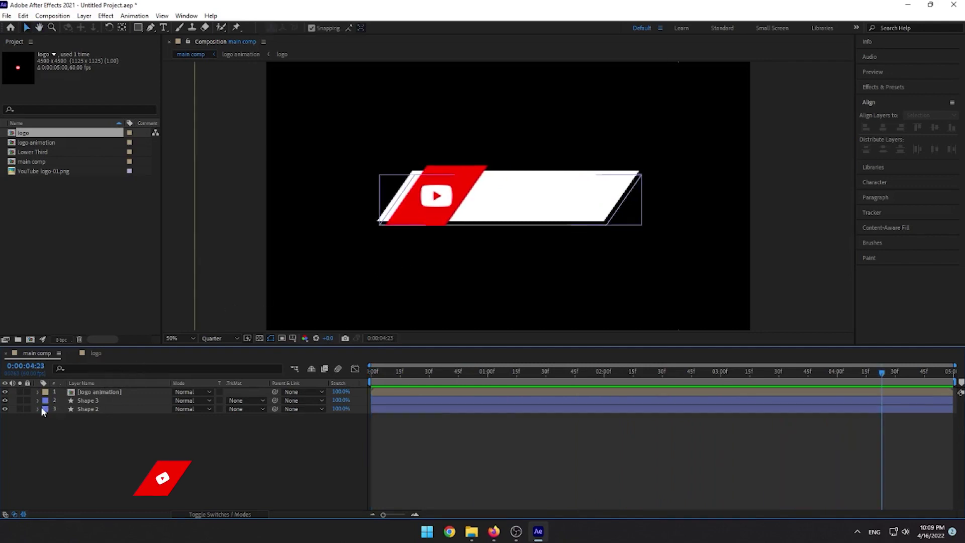
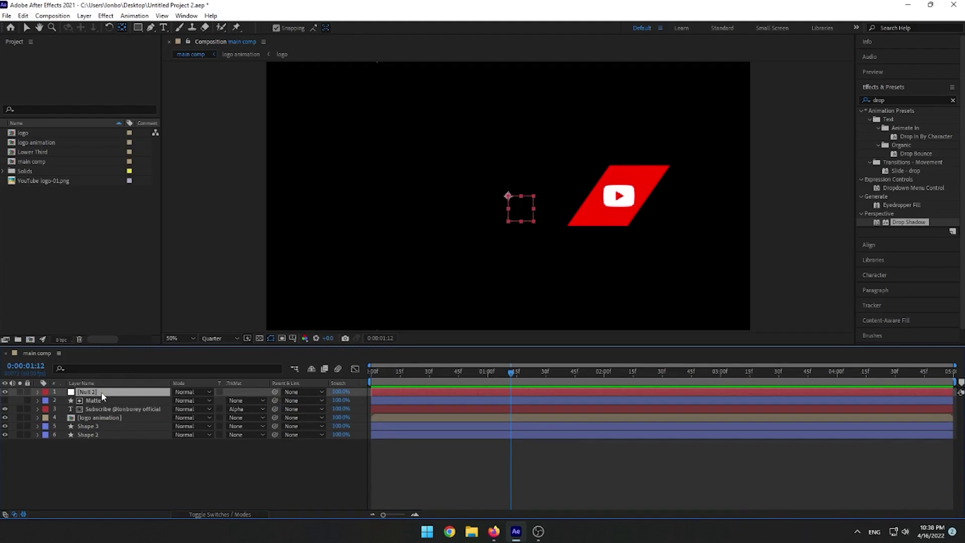
# Rename the Null 2 layer to "transform".
pyautogui.rightClick(95, 390)
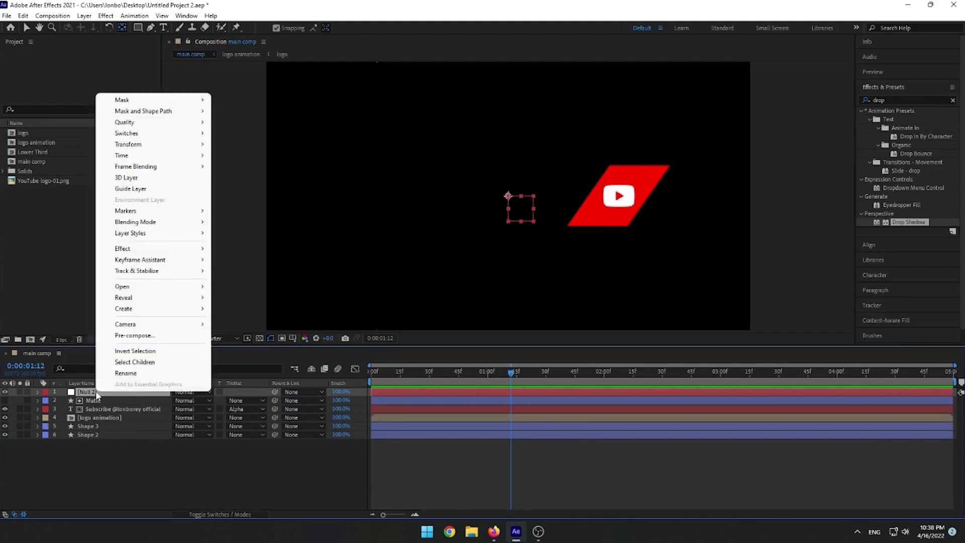
pyautogui.click(120, 373)
pyautogui.write('t')
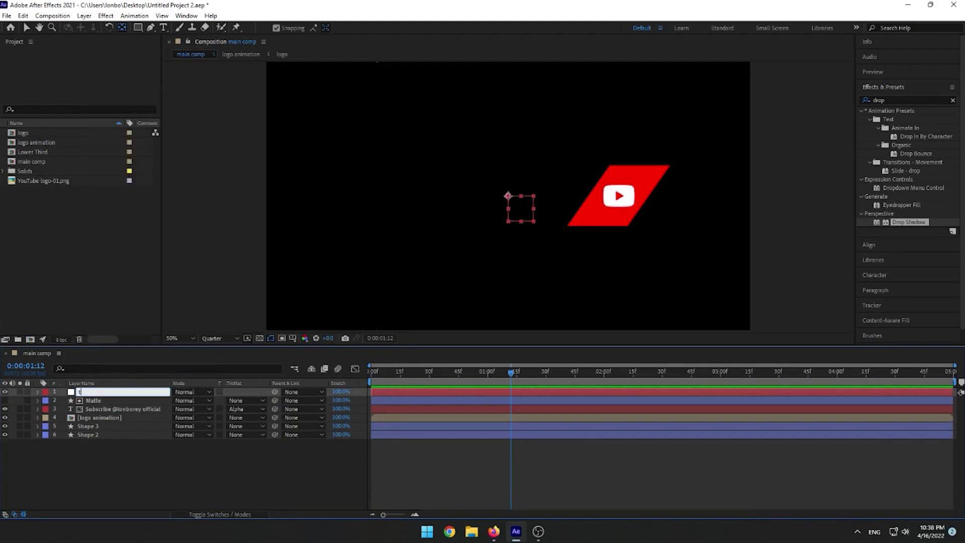
pyautogui.write('ransform')
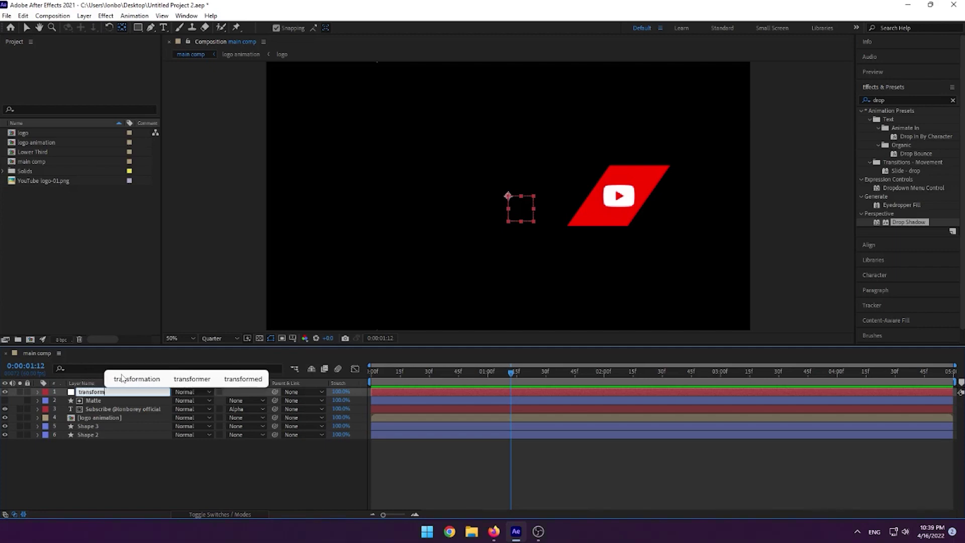
pyautogui.click(149, 454)
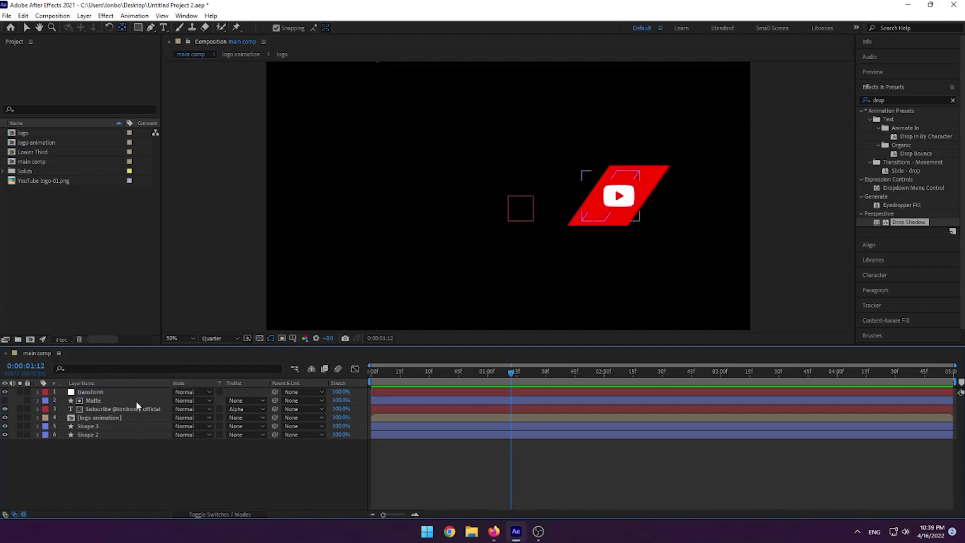
# Move the transform null's anchor point onto the centre of the YouTube logo and return to the Selection tool.
pyautogui.click(123, 393)
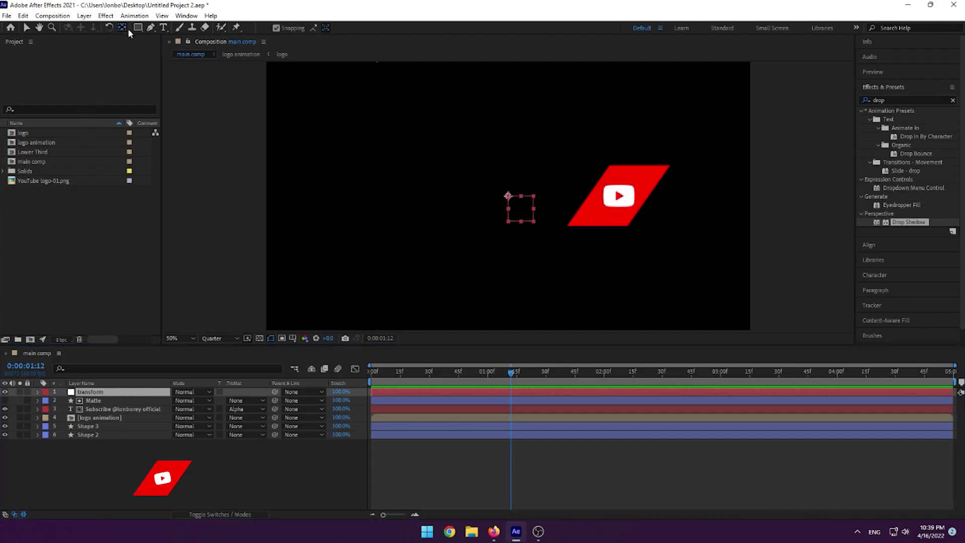
pyautogui.click(510, 198)
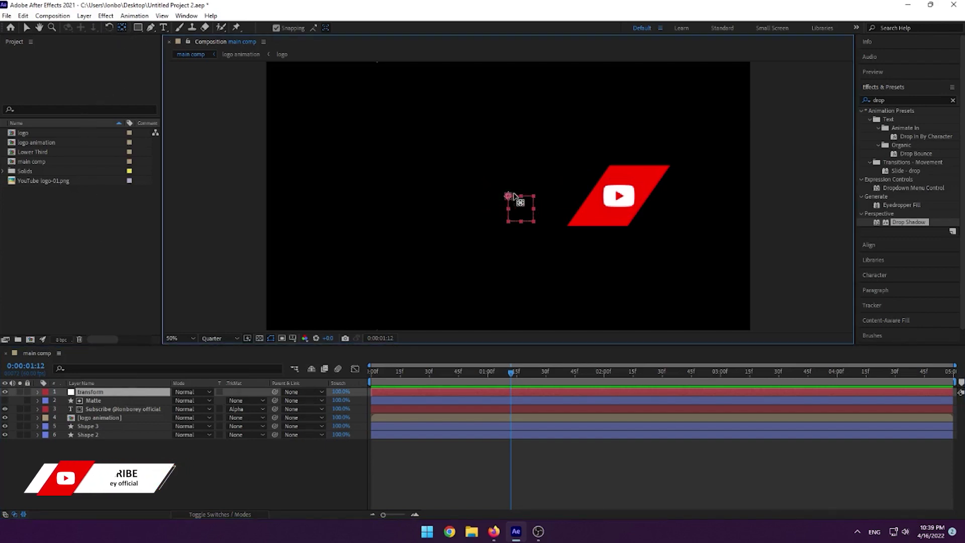
pyautogui.moveTo(560, 198); pyautogui.dragTo(619, 196)
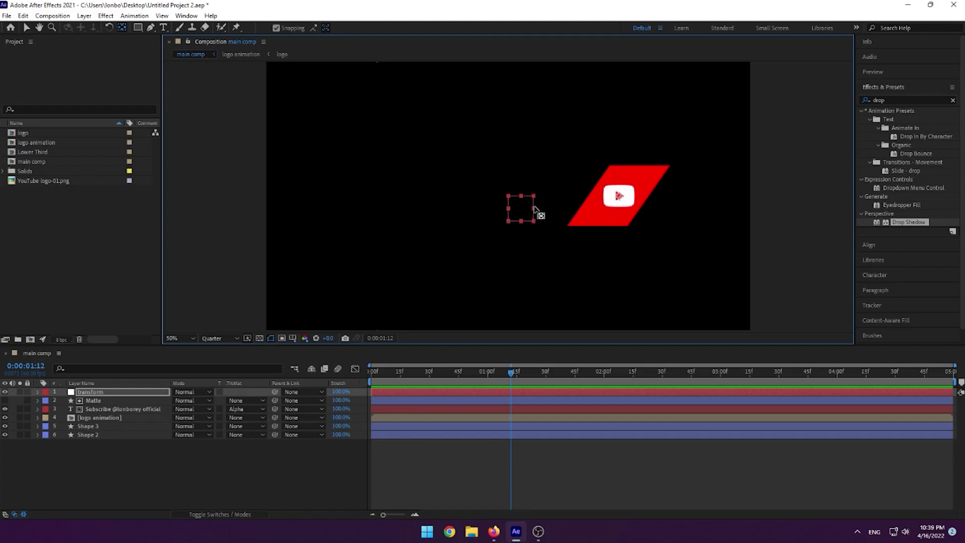
pyautogui.click(27, 27)
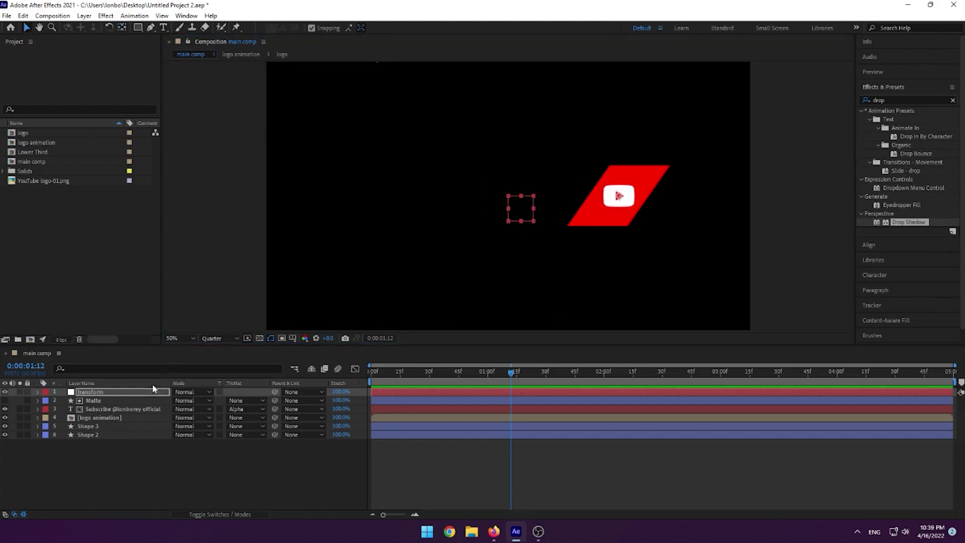
# Parent the Matte, subscribe text, logo animation, Shape 3 and Shape 2 layers to the transform null.
pyautogui.click(180, 465)
pyautogui.moveTo(159, 466); pyautogui.dragTo(139, 399)
pyautogui.moveTo(292, 473); pyautogui.dragTo(227, 399)
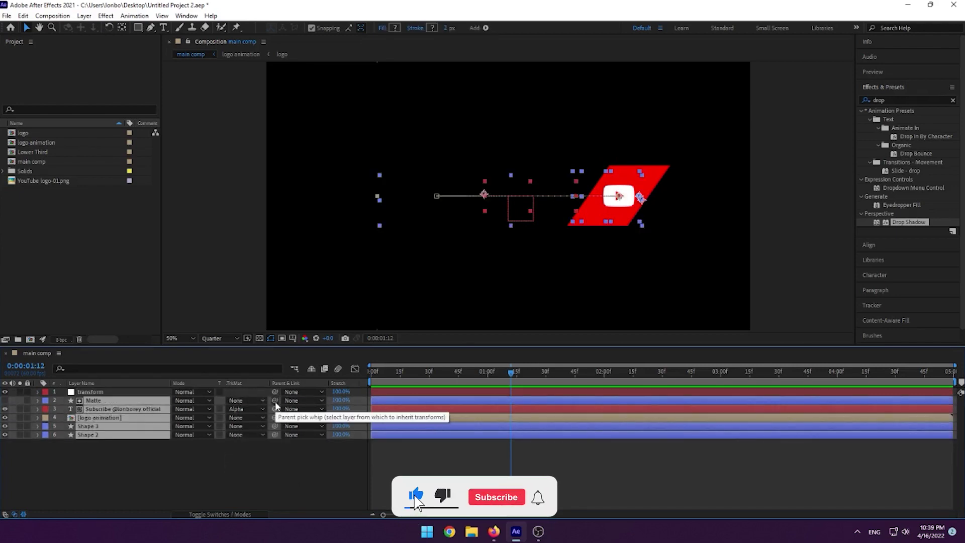
pyautogui.moveTo(276, 400); pyautogui.dragTo(134, 392)
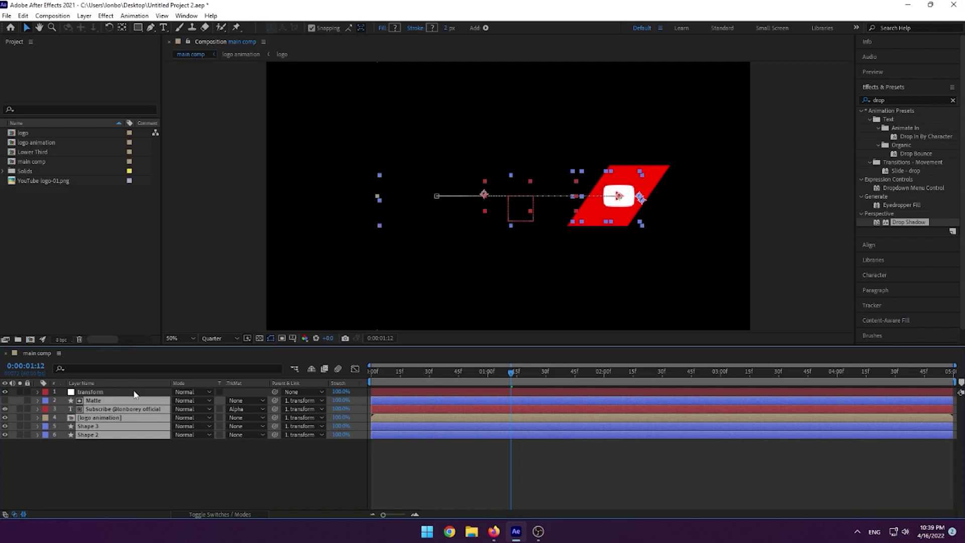
# Test the parenting by scaling the transform null to 119% at 0:00:01:21, and undo the scaling.
pyautogui.moveTo(508, 372); pyautogui.dragTo(528, 374)
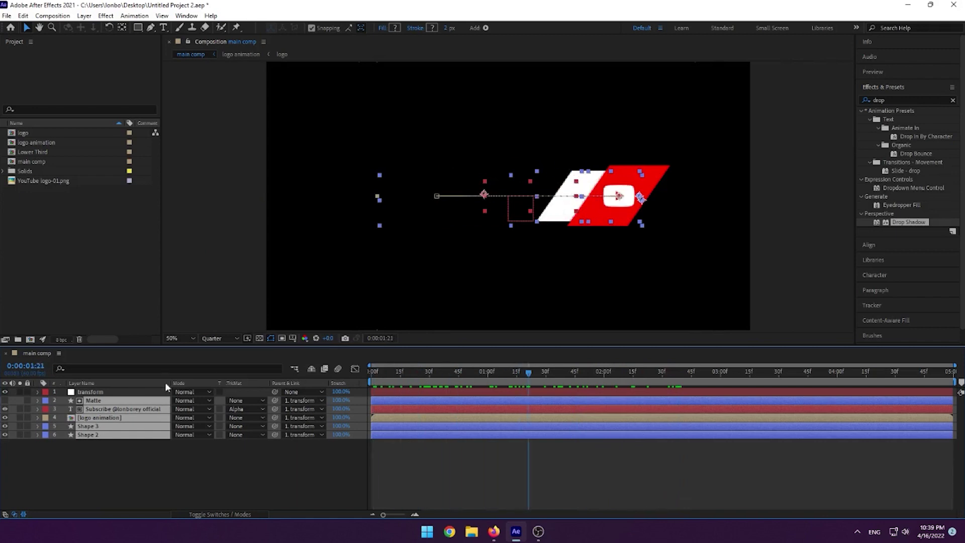
pyautogui.click(148, 392)
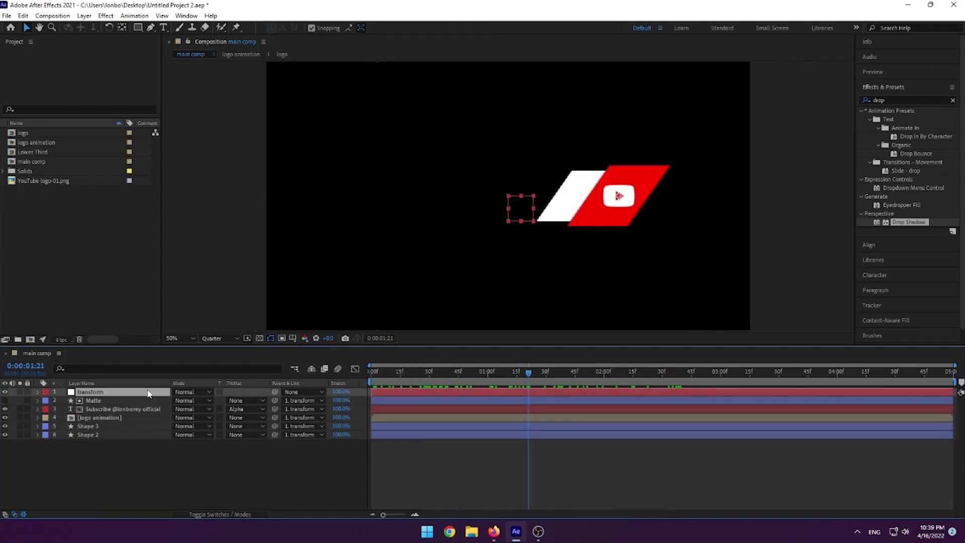
pyautogui.press('s')
pyautogui.moveTo(204, 401); pyautogui.dragTo(215, 403)
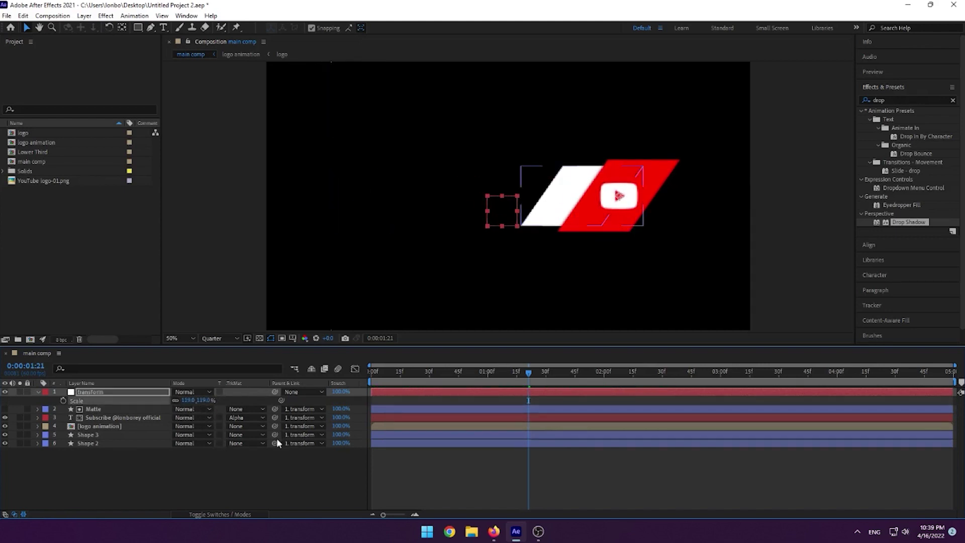
pyautogui.hotkey('ctrl', 'z')
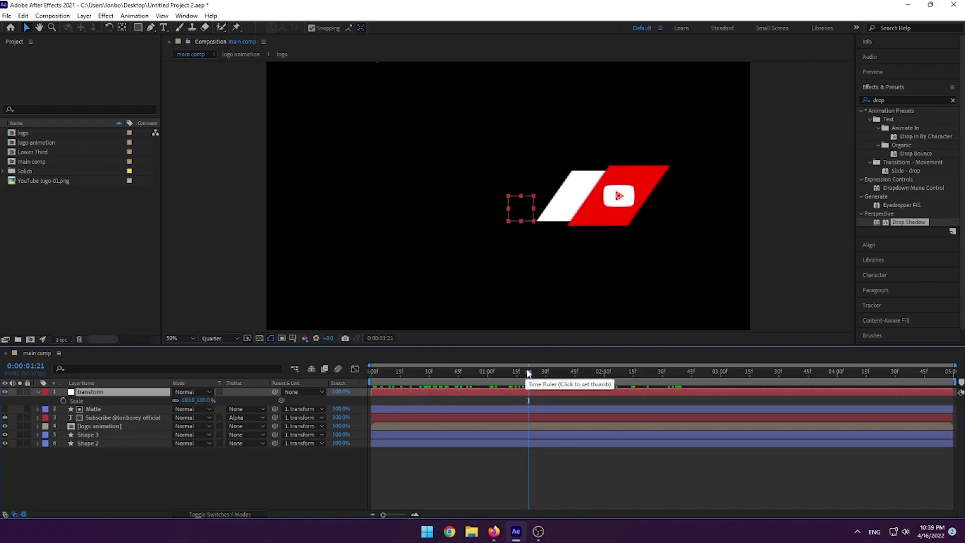
# Keyframe the transform null's Scale with 100% at 0:00:00:30 and 0% at 0:00:00:00.
pyautogui.moveTo(529, 373); pyautogui.dragTo(430, 376)
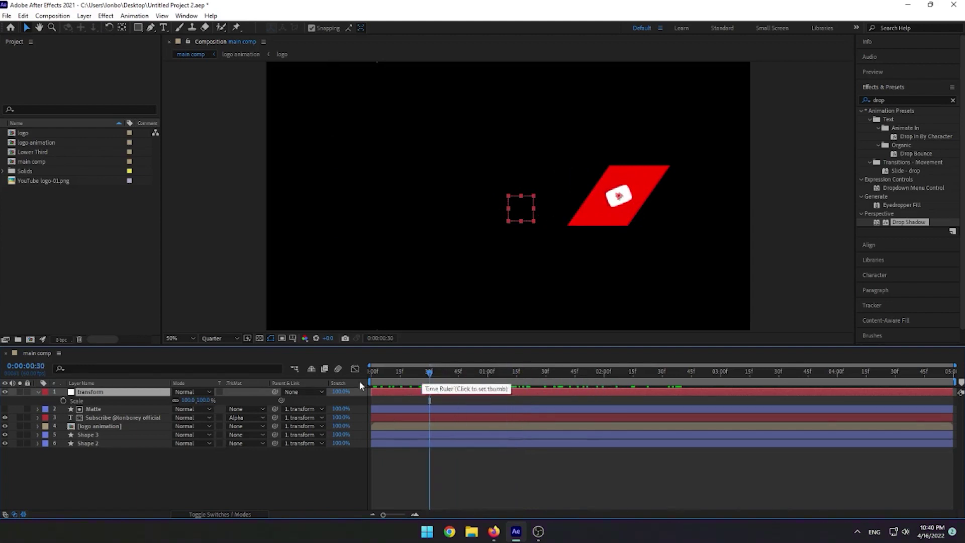
pyautogui.click(63, 400)
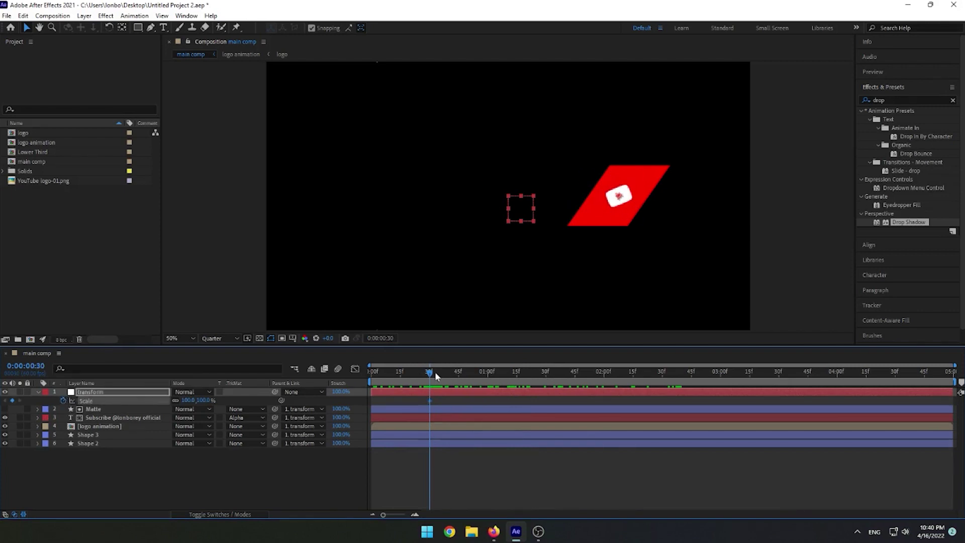
pyautogui.moveTo(430, 375); pyautogui.dragTo(360, 372)
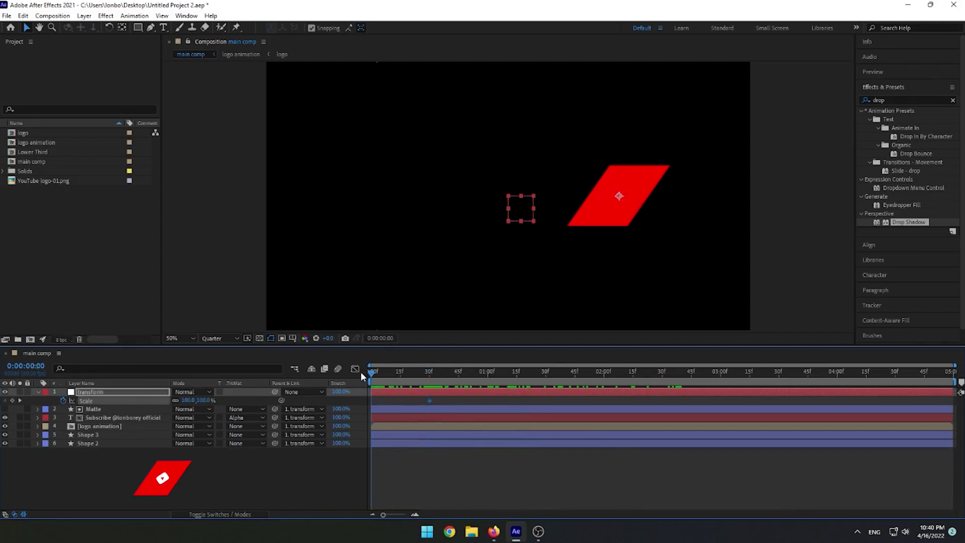
pyautogui.click(204, 400)
pyautogui.write('0')
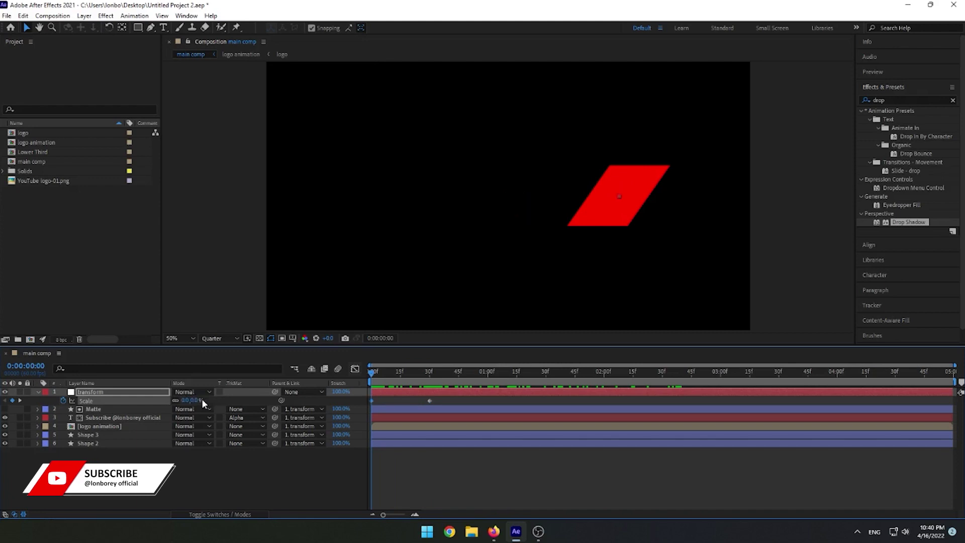
pyautogui.press('Return')
# Apply Easy Ease to both Scale keyframes of the transform null.
pyautogui.moveTo(451, 398); pyautogui.dragTo(404, 409)
pyautogui.rightClick(429, 401)
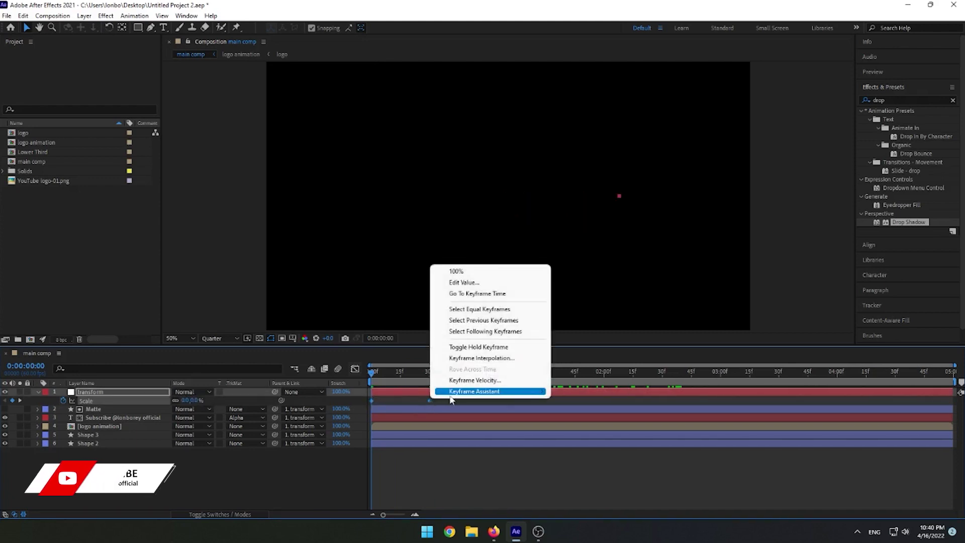
pyautogui.moveTo(452, 391)
pyautogui.click(595, 425)
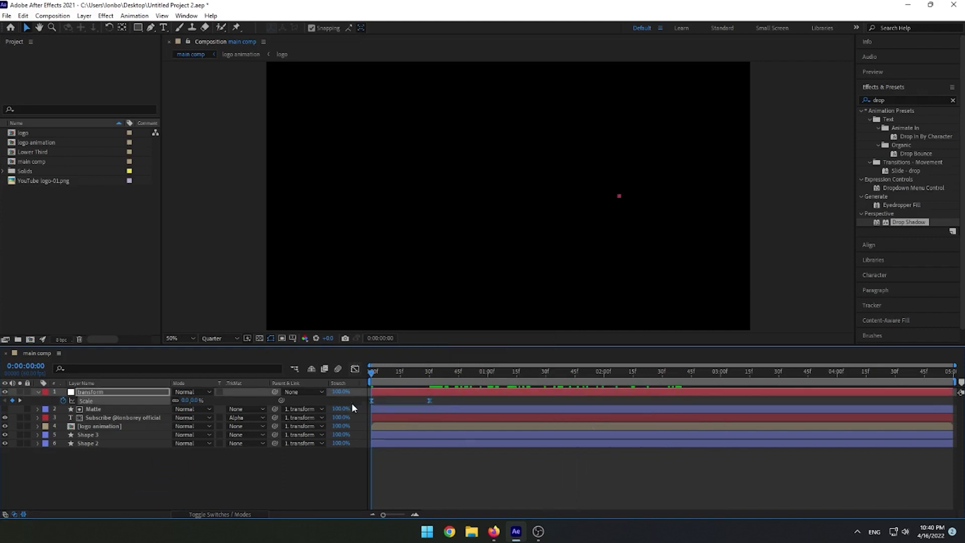
# Reshape the Scale speed graph to peak shortly after 0:00:00:00 and slow gradually, and collapse the transform layer.
pyautogui.click(356, 369)
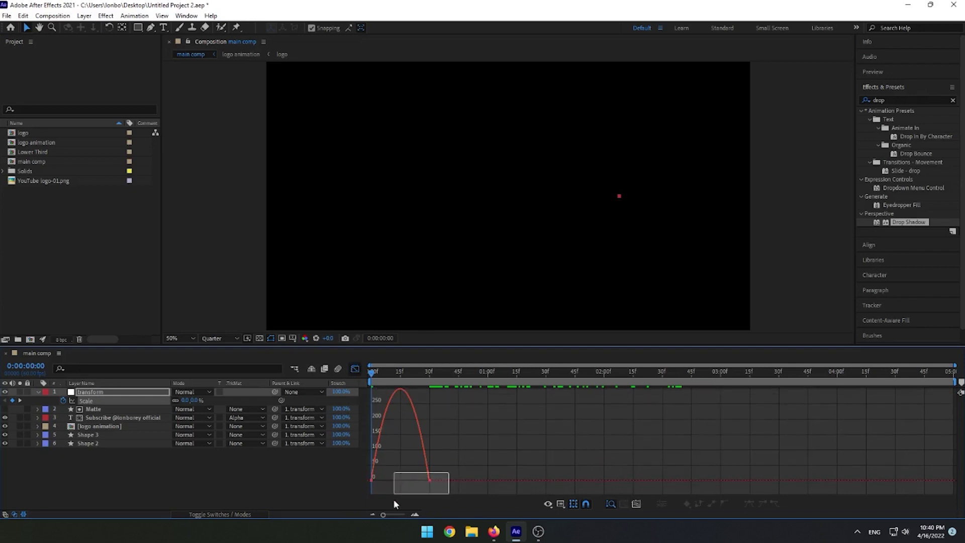
pyautogui.moveTo(420, 486); pyautogui.dragTo(400, 486)
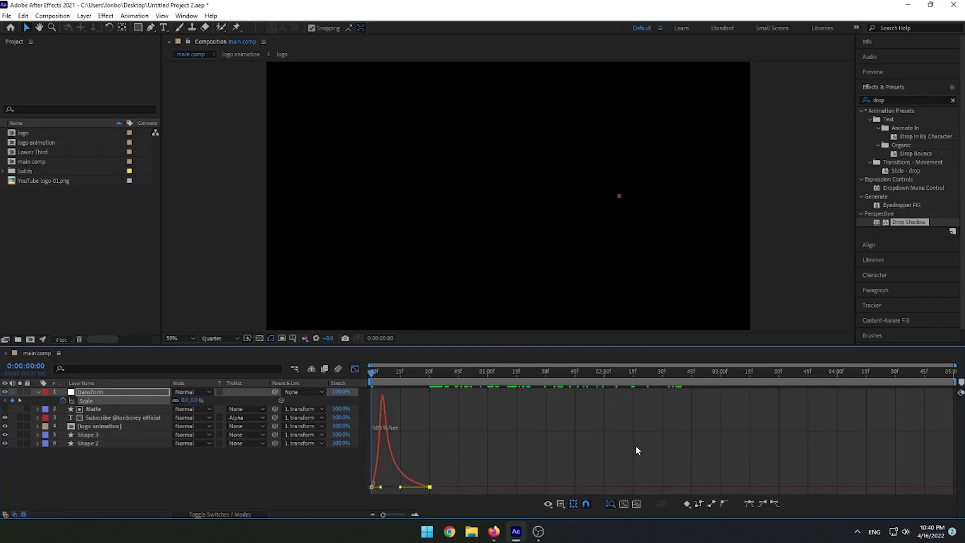
pyautogui.click(355, 368)
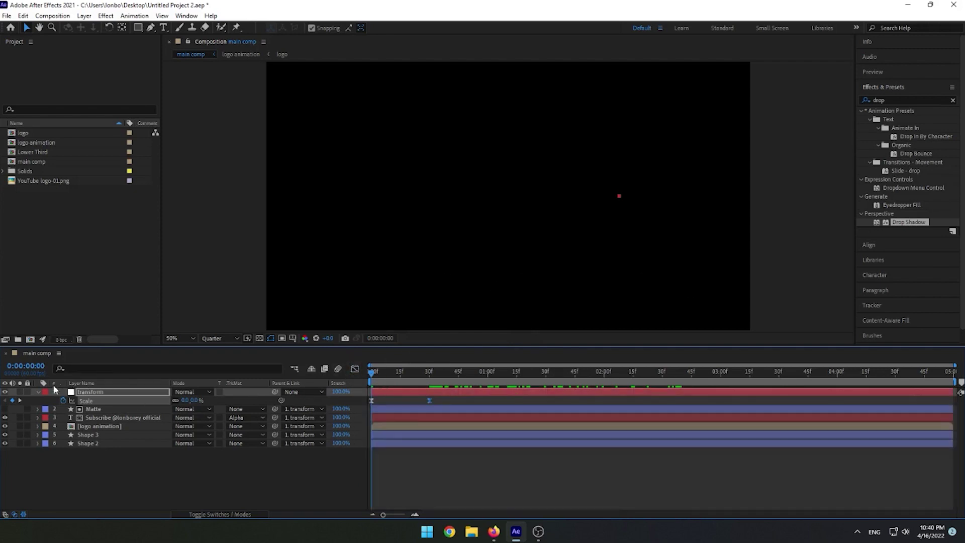
pyautogui.click(37, 392)
pyautogui.click(341, 461)
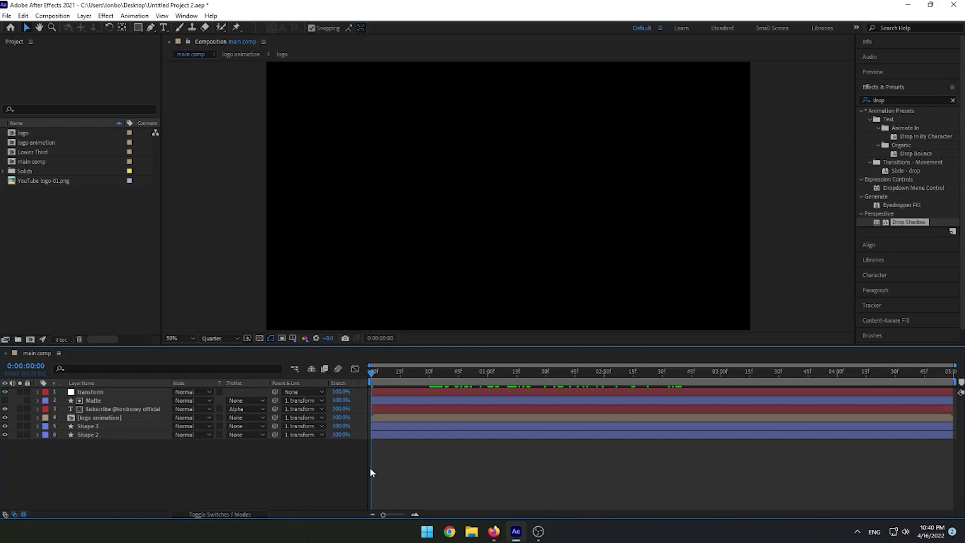
# Preview the main comp animation, and create a new composition named final with a duration of 0:00:10:00.
pyautogui.press('space')
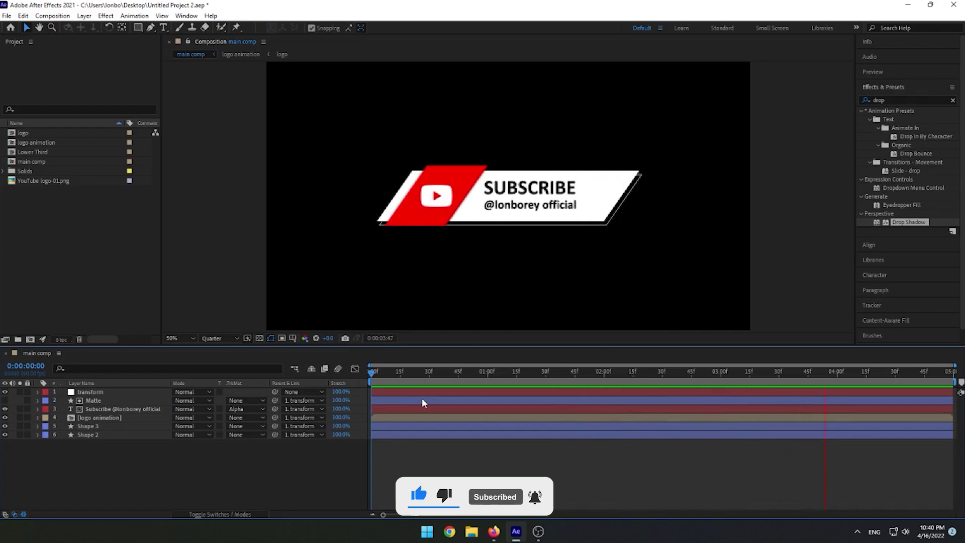
pyautogui.press('space')
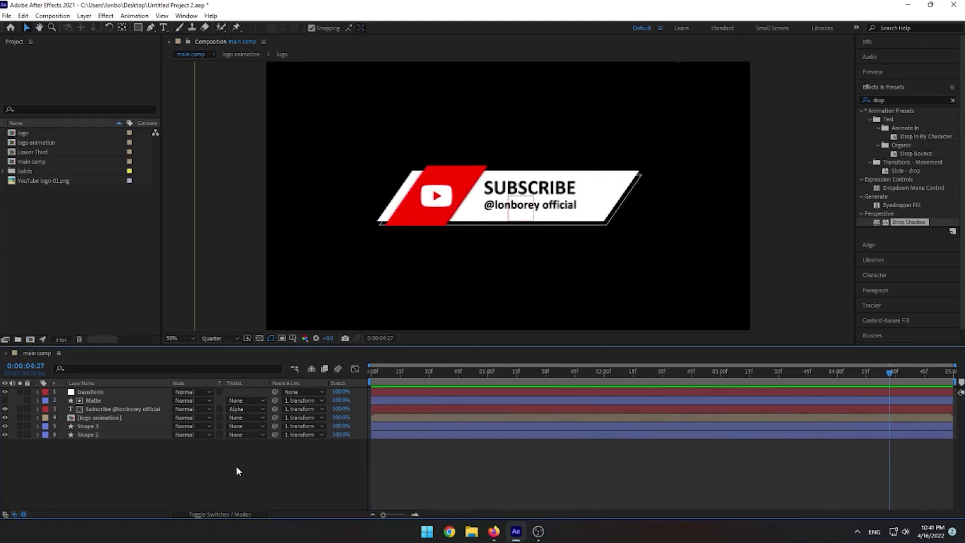
pyautogui.click(53, 15)
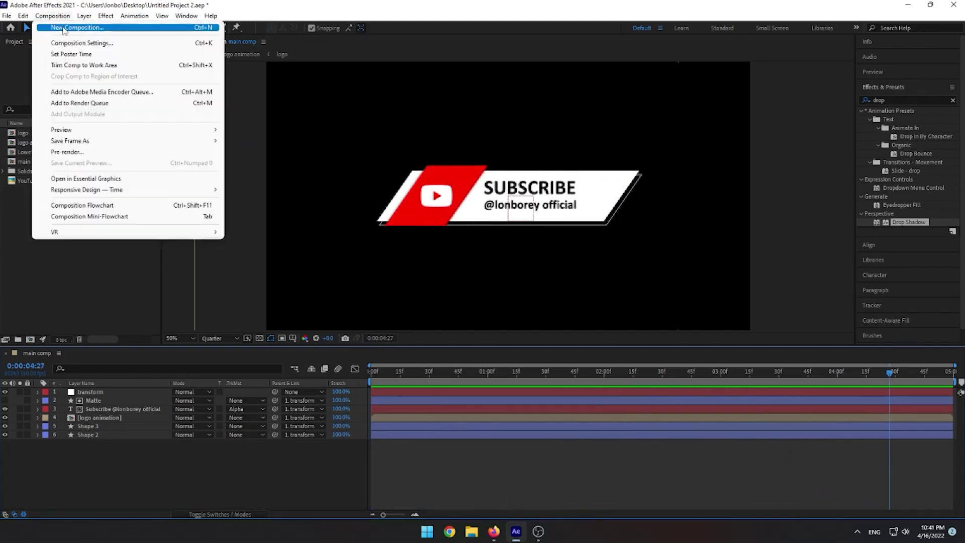
pyautogui.click(63, 28)
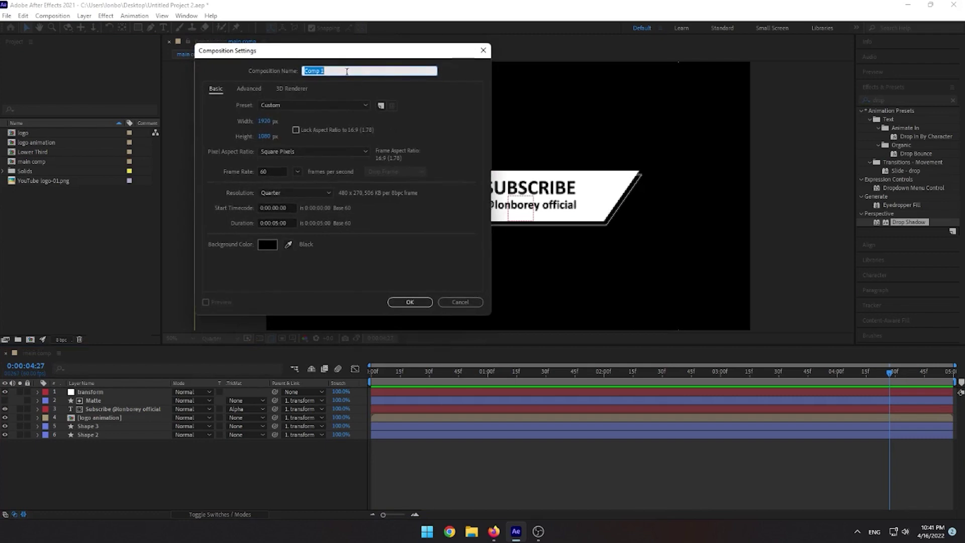
pyautogui.write('final')
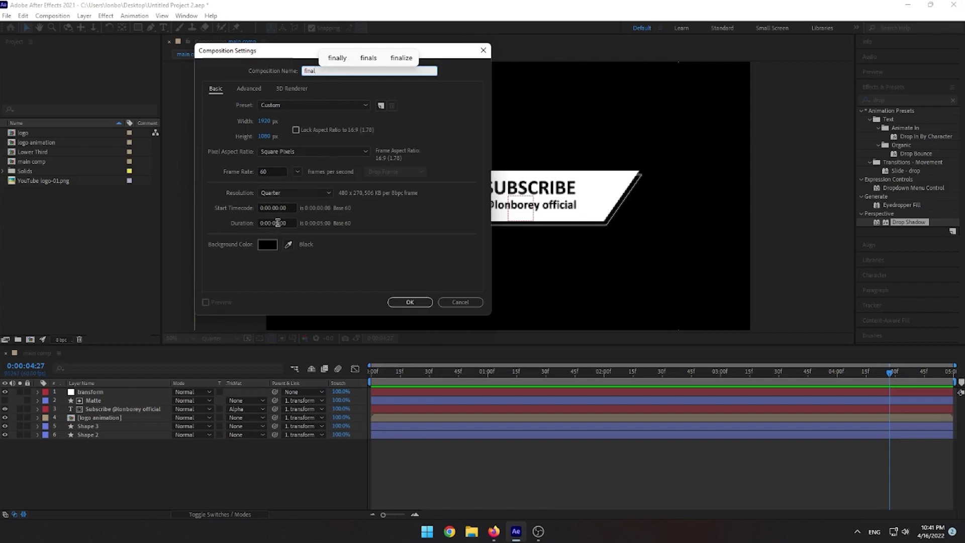
pyautogui.click(277, 222)
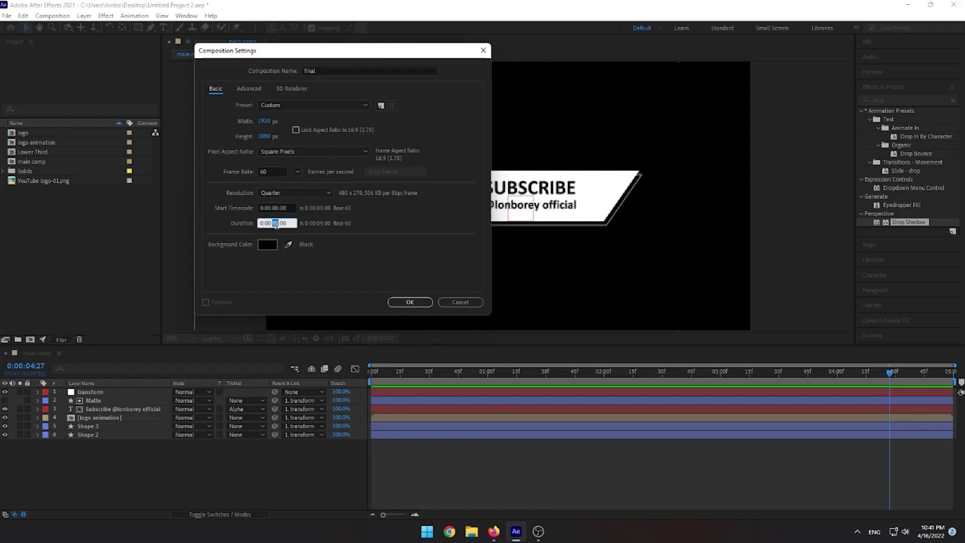
pyautogui.write('10')
pyautogui.click(414, 302)
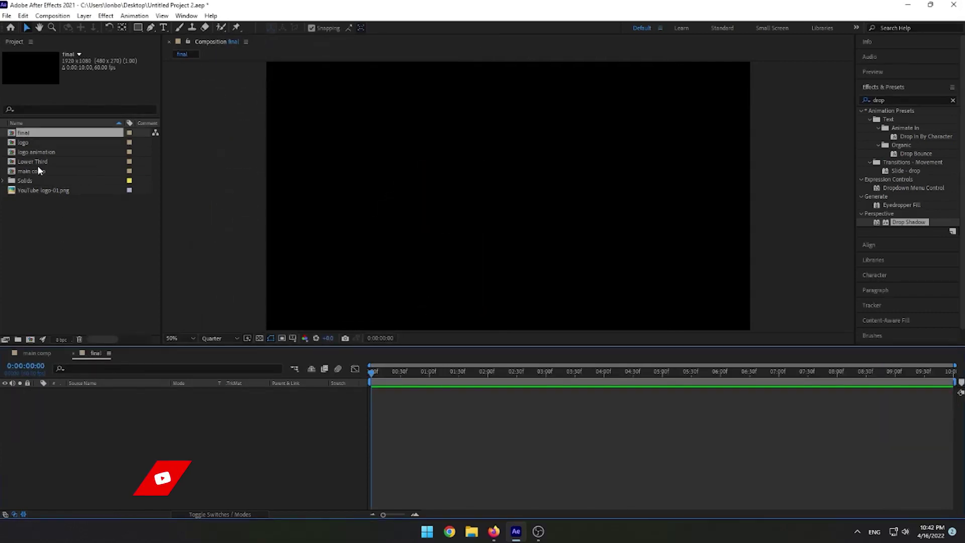
# Add main comp as a layer in the final composition, and rename the layer "ani in".
pyautogui.moveTo(31, 171); pyautogui.dragTo(52, 400)
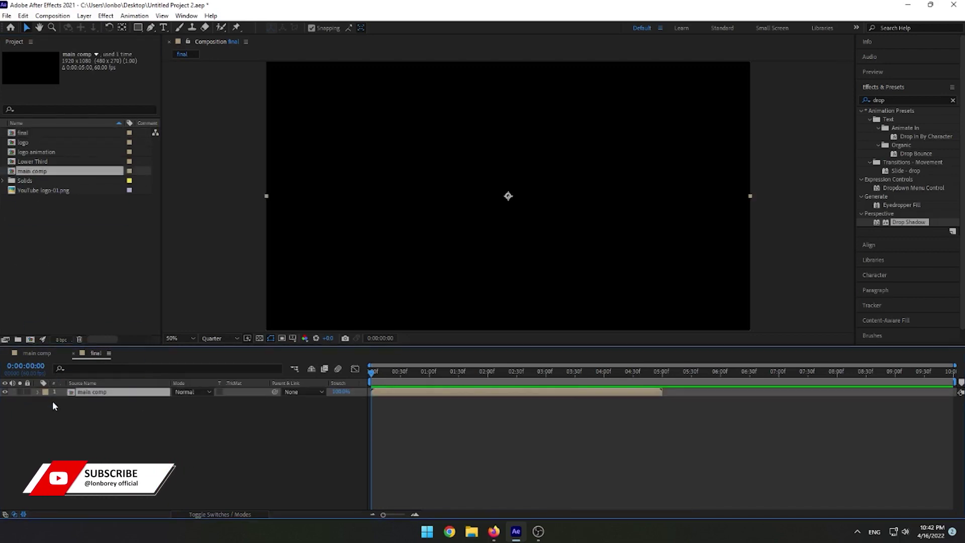
pyautogui.rightClick(112, 397)
pyautogui.click(132, 373)
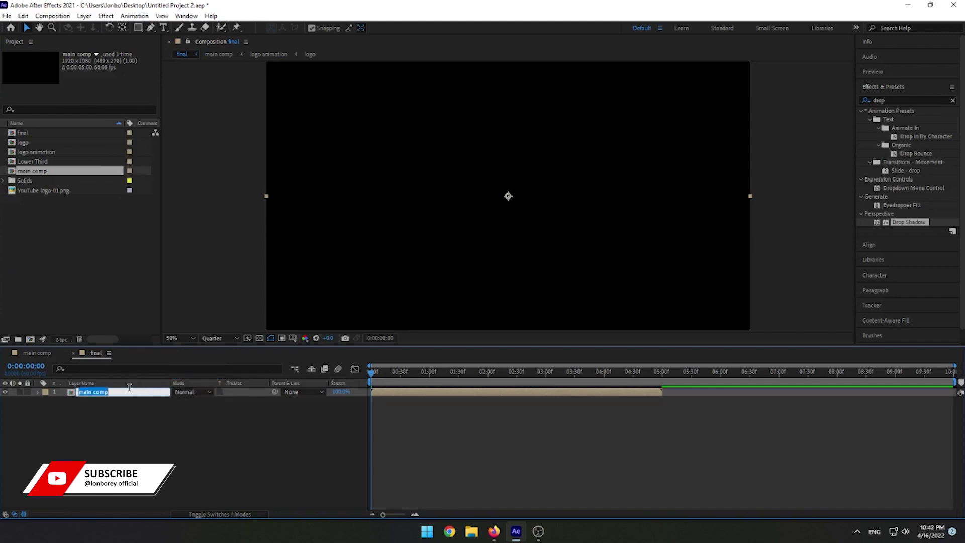
pyautogui.write('in')
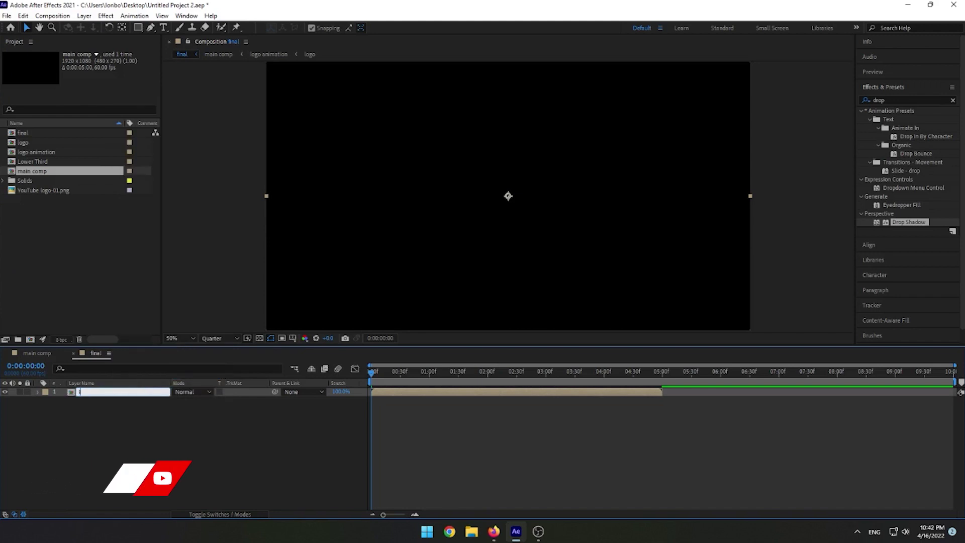
pyautogui.press('BackSpace')
pyautogui.press('BackSpace')
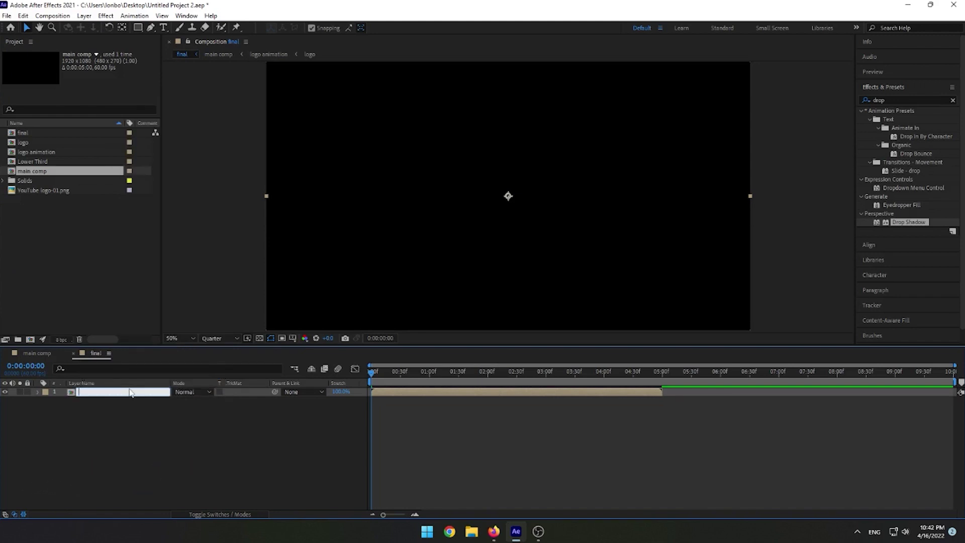
pyautogui.write('ani')
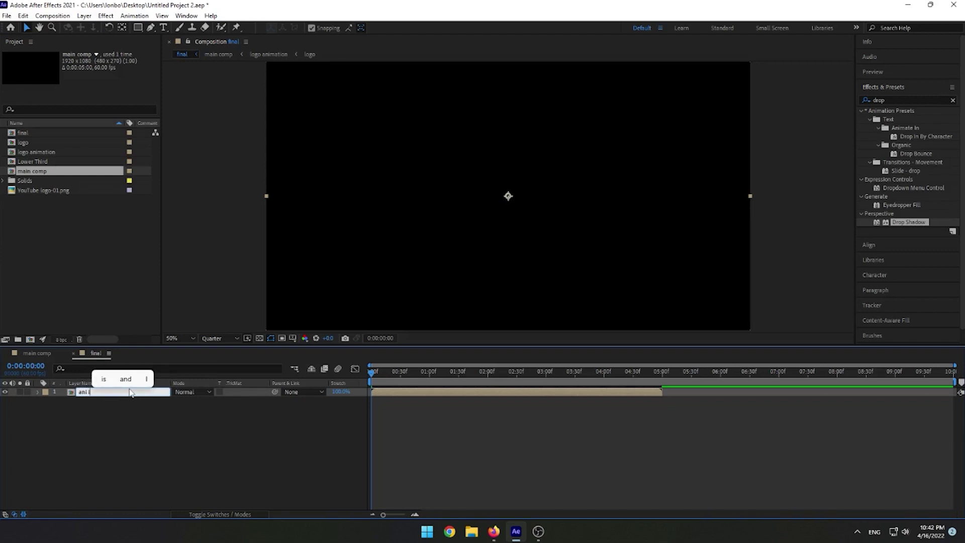
pyautogui.write(' in')
pyautogui.press('Return')
# Duplicate the "ani in" layer and rename the copy "ani out".
pyautogui.click(135, 392)
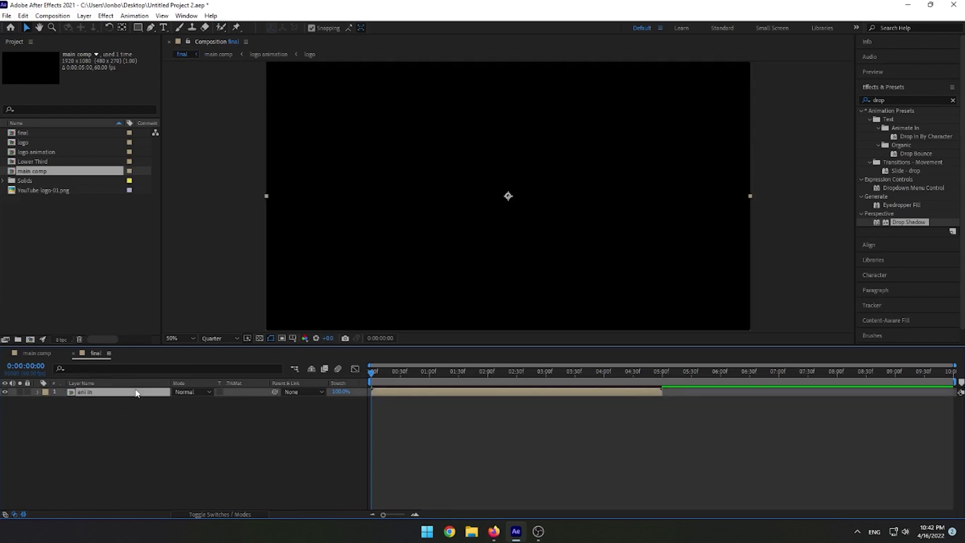
pyautogui.hotkey('ctrl', 'd')
pyautogui.rightClick(88, 395)
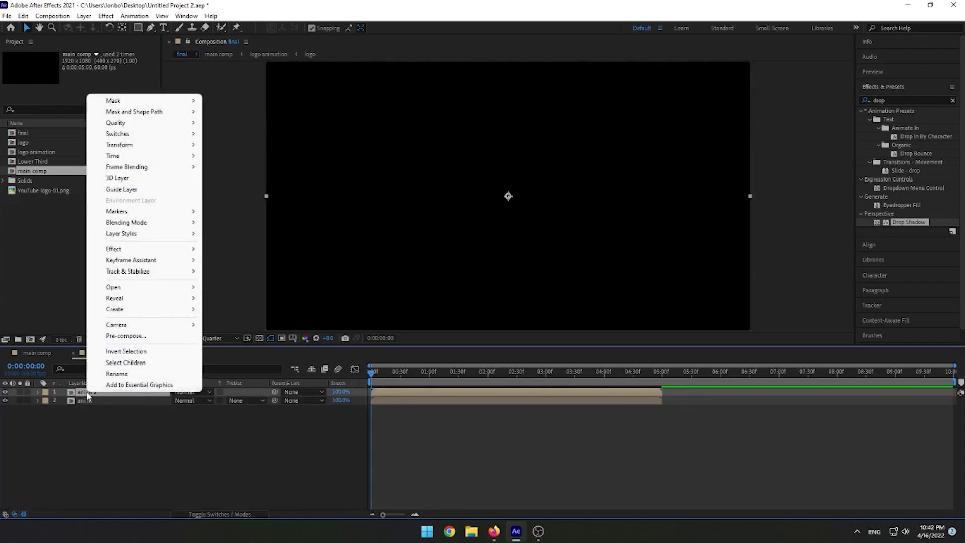
pyautogui.click(108, 377)
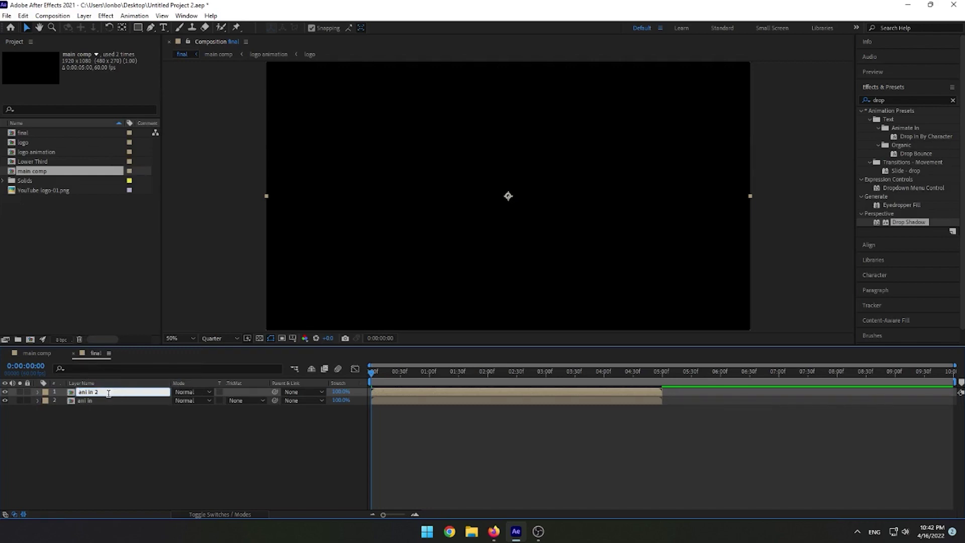
pyautogui.write('ani out')
pyautogui.click(131, 433)
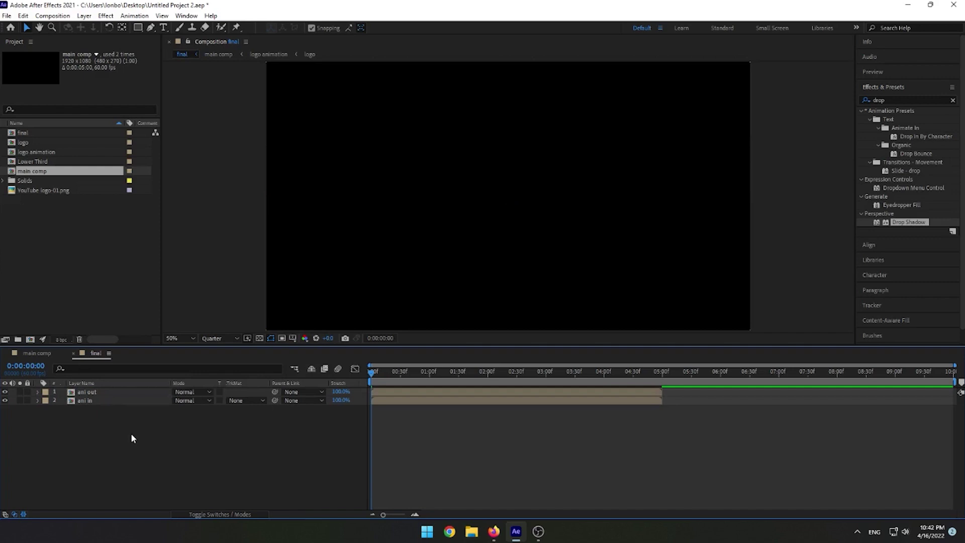
# Move the "ani out" layer to begin at 5 seconds where "ani in" ends, and time-reverse it, checking the playback.
pyautogui.click(453, 392)
pyautogui.moveTo(442, 394); pyautogui.dragTo(736, 394)
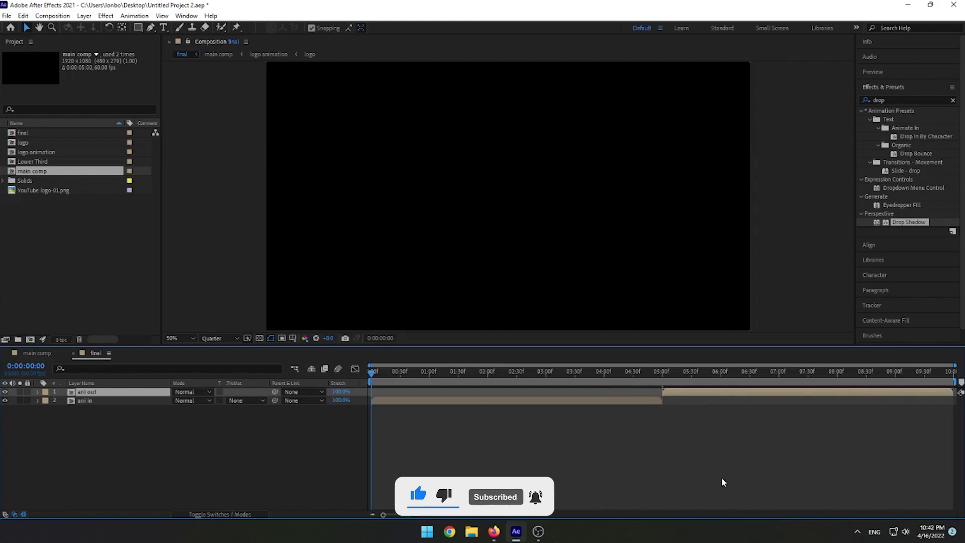
pyautogui.rightClick(719, 392)
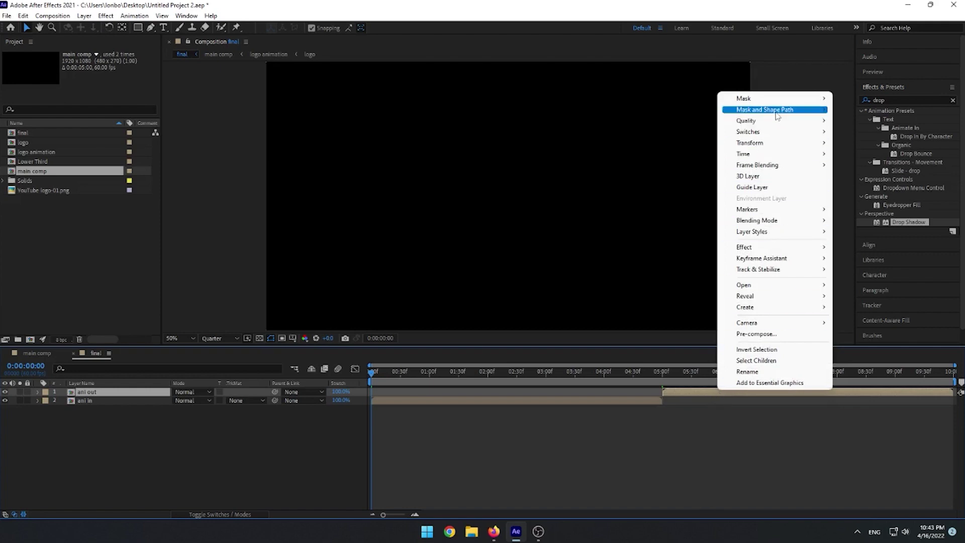
pyautogui.moveTo(778, 115)
pyautogui.moveTo(776, 156)
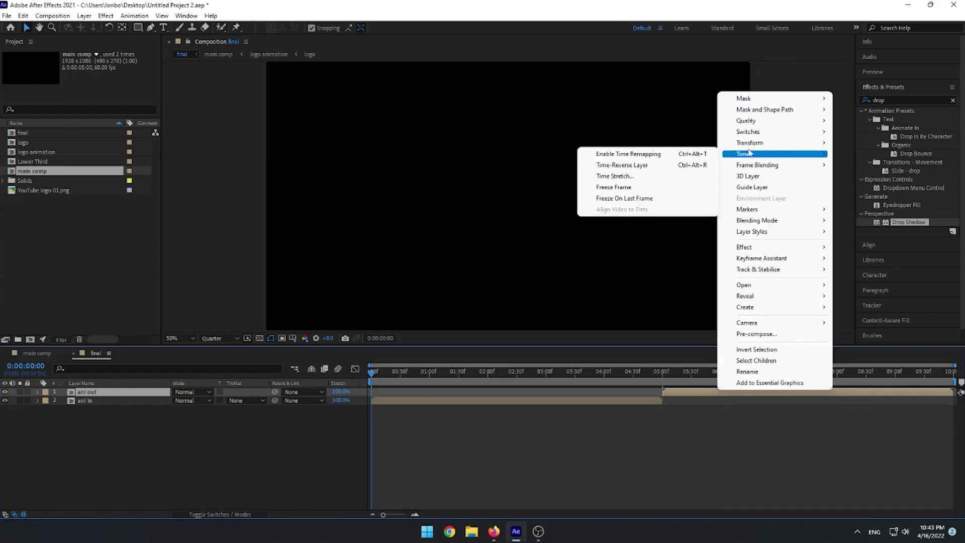
pyautogui.click(621, 164)
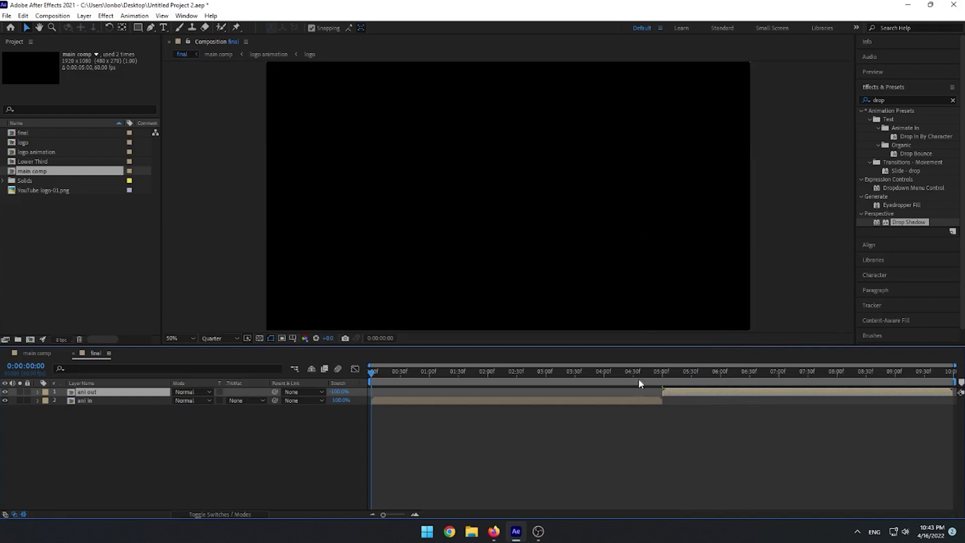
pyautogui.click(632, 442)
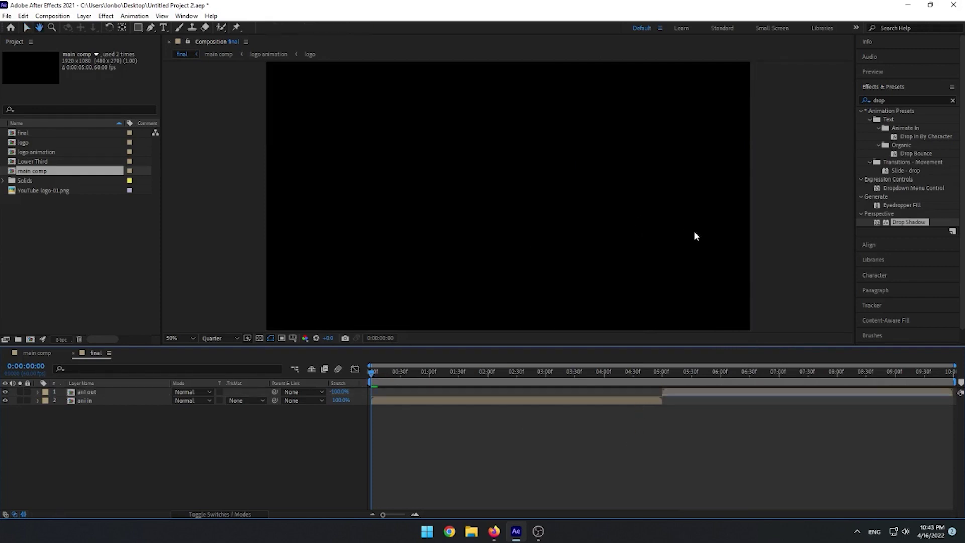
pyautogui.press('space')
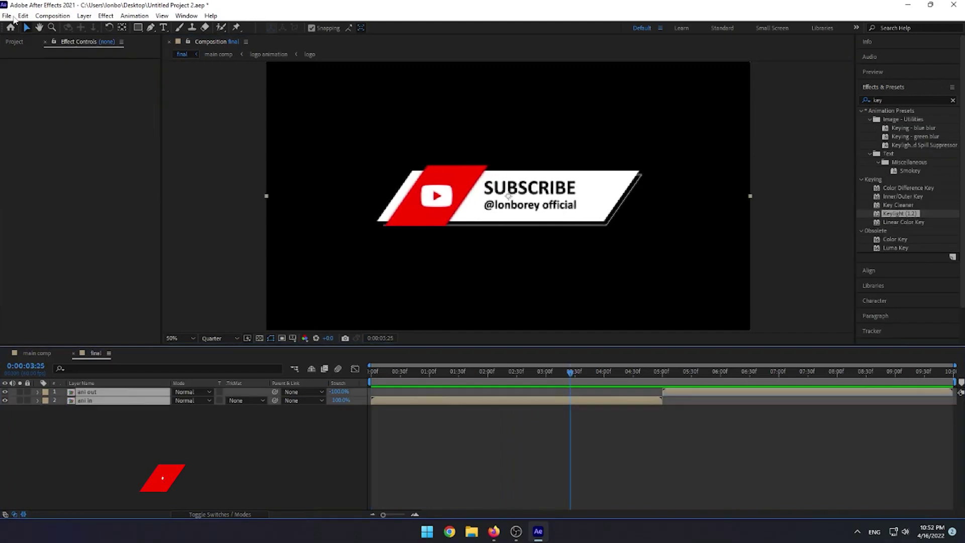
# Add the final composition to the render queue, with its output saved in the Videos folder as "Youtube animation lower third".
pyautogui.click(8, 17)
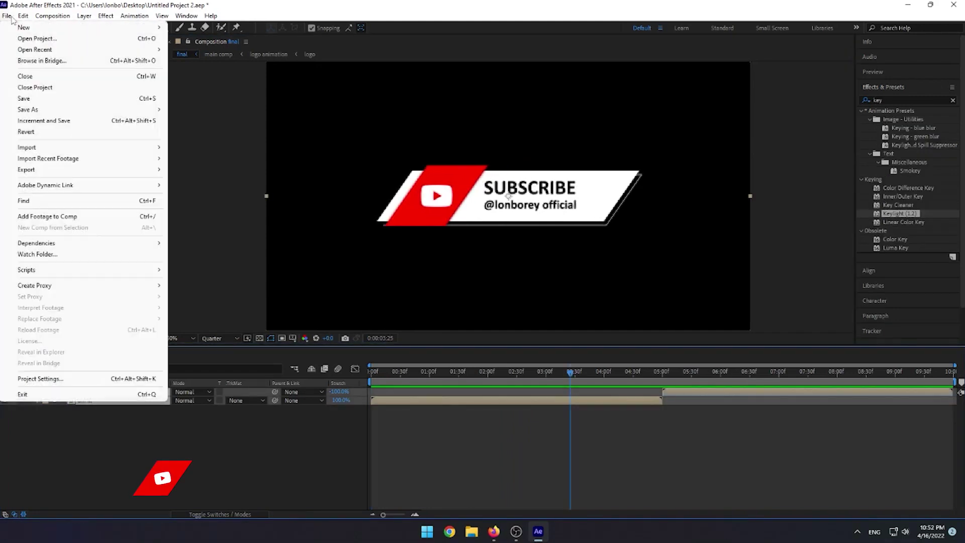
pyautogui.moveTo(125, 169)
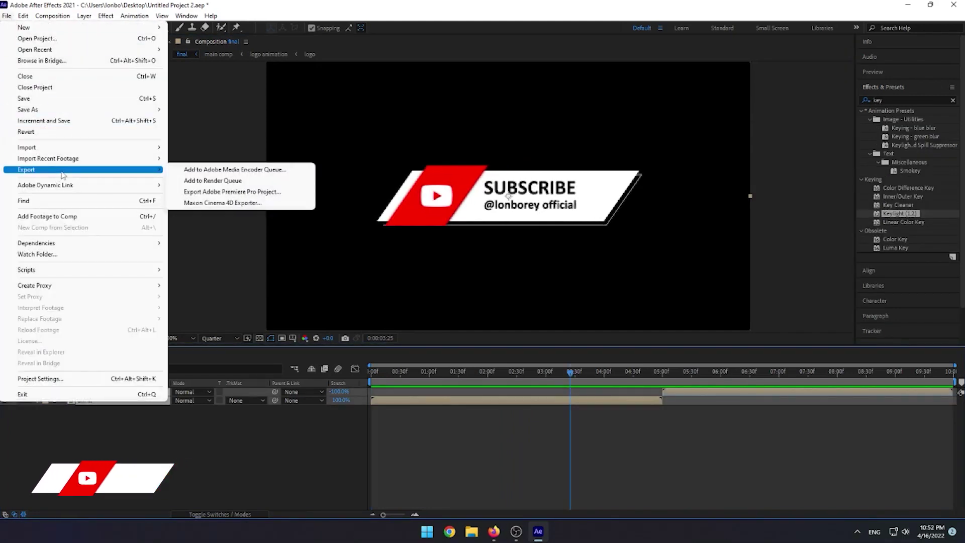
pyautogui.click(228, 182)
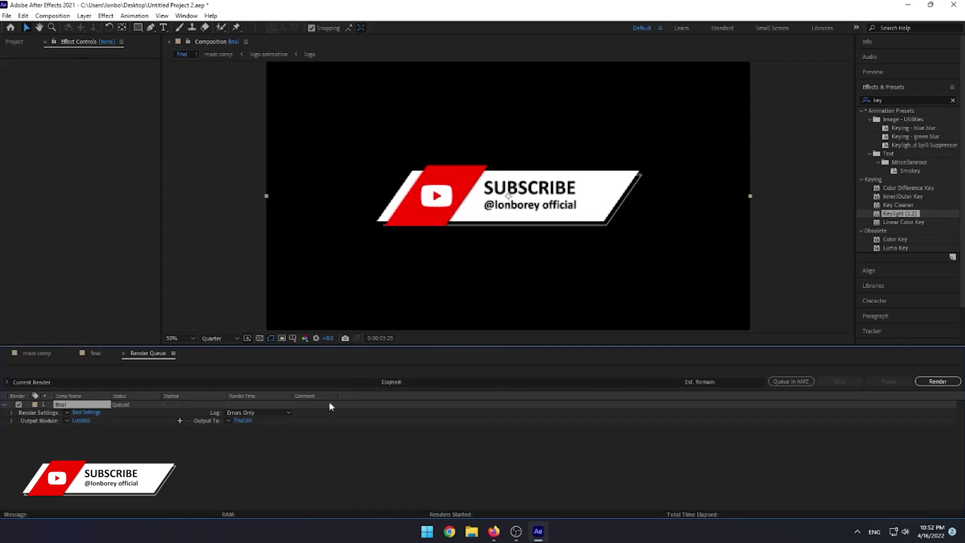
pyautogui.click(242, 421)
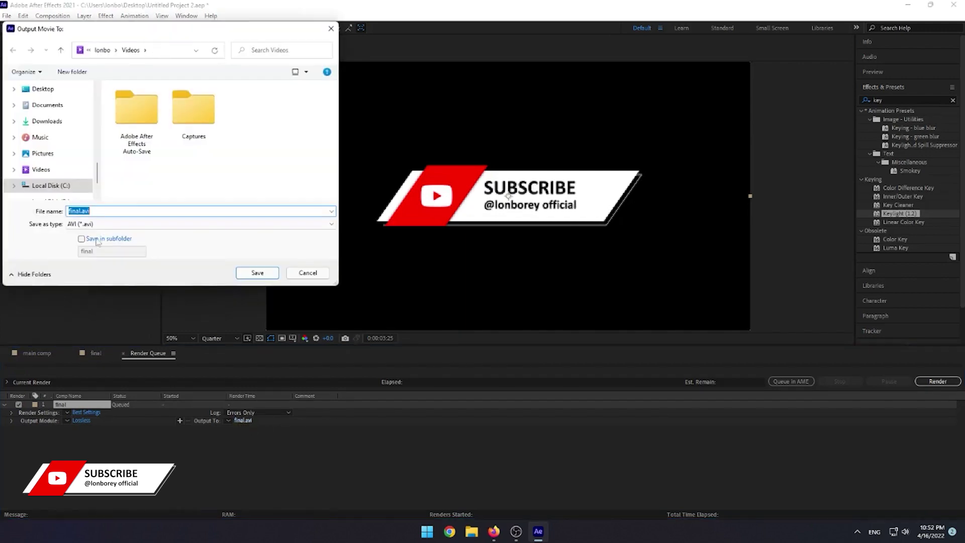
pyautogui.write('Youtube')
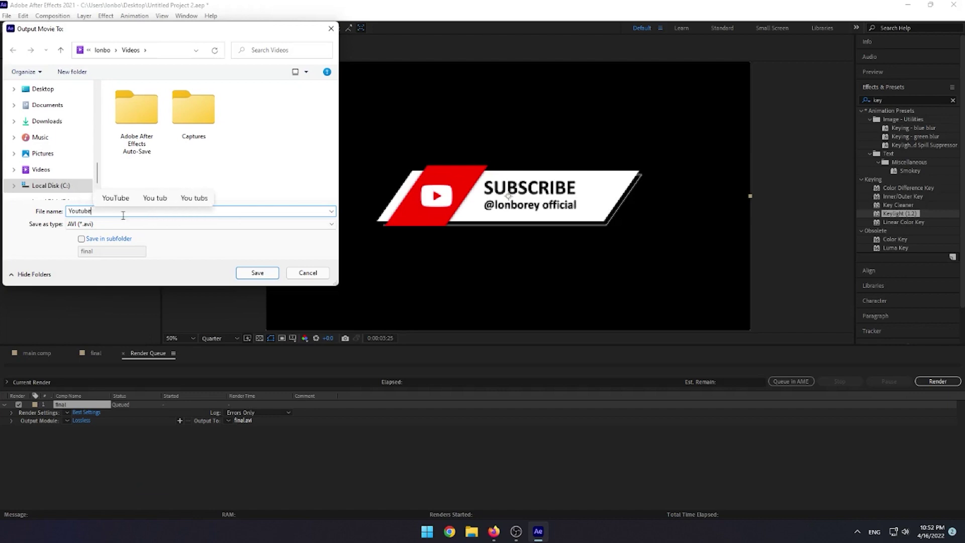
pyautogui.write(' animation')
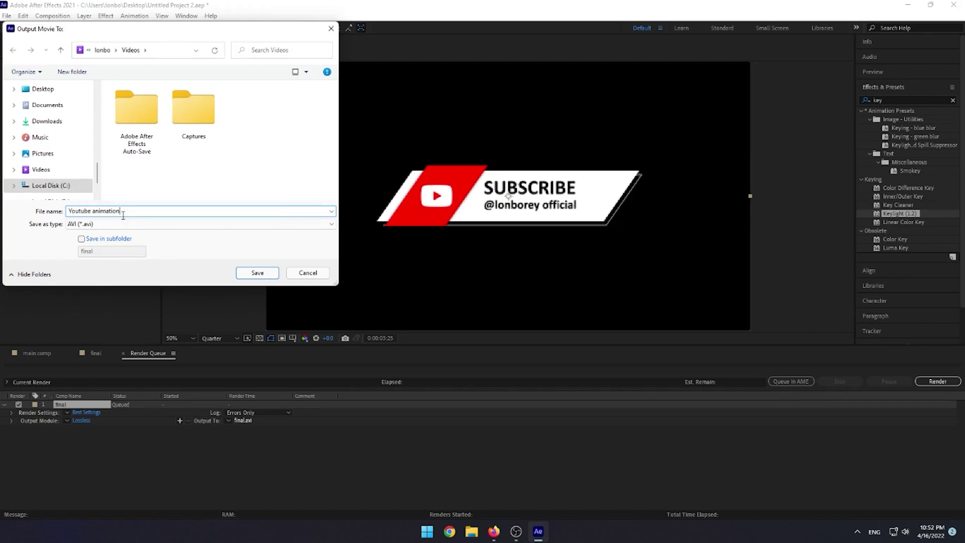
pyautogui.write(' lower')
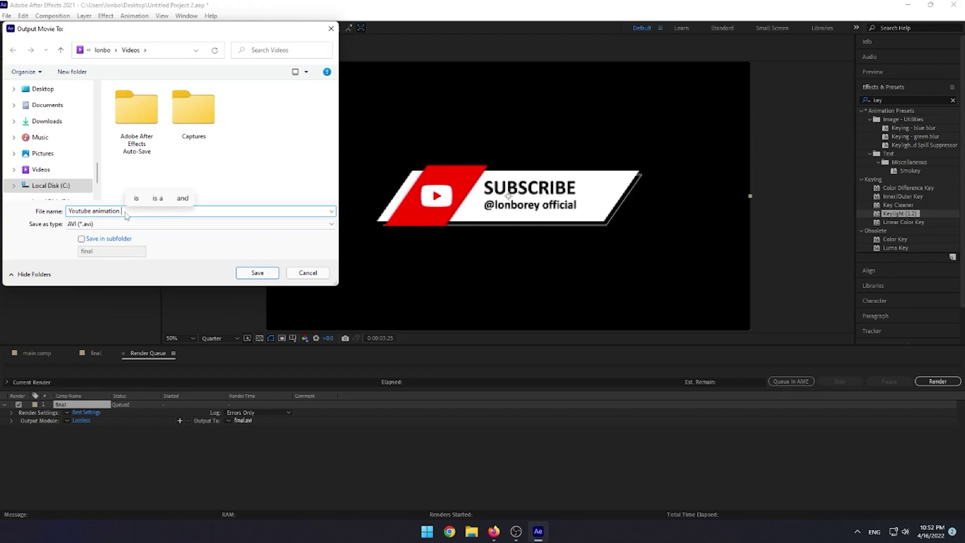
pyautogui.write(' third')
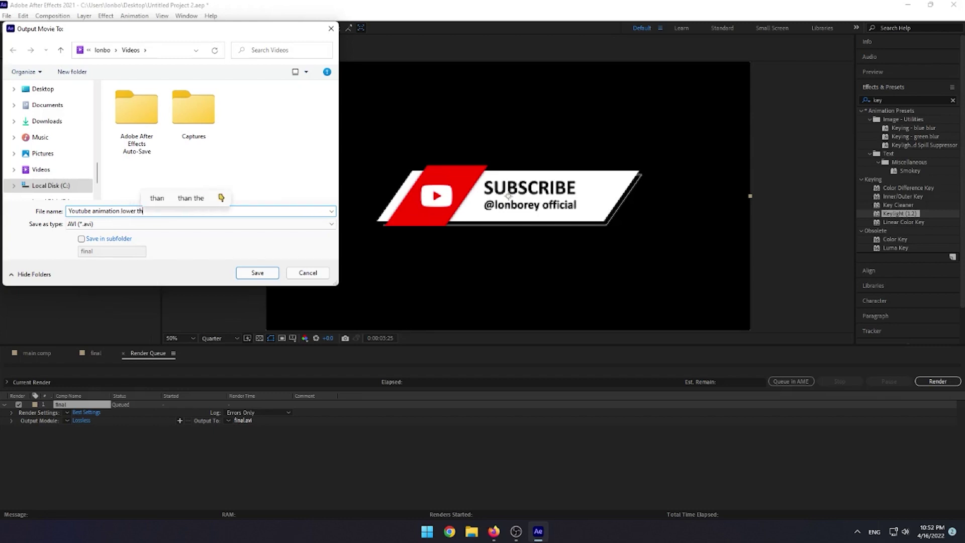
pyautogui.click(259, 110)
pyautogui.click(41, 172)
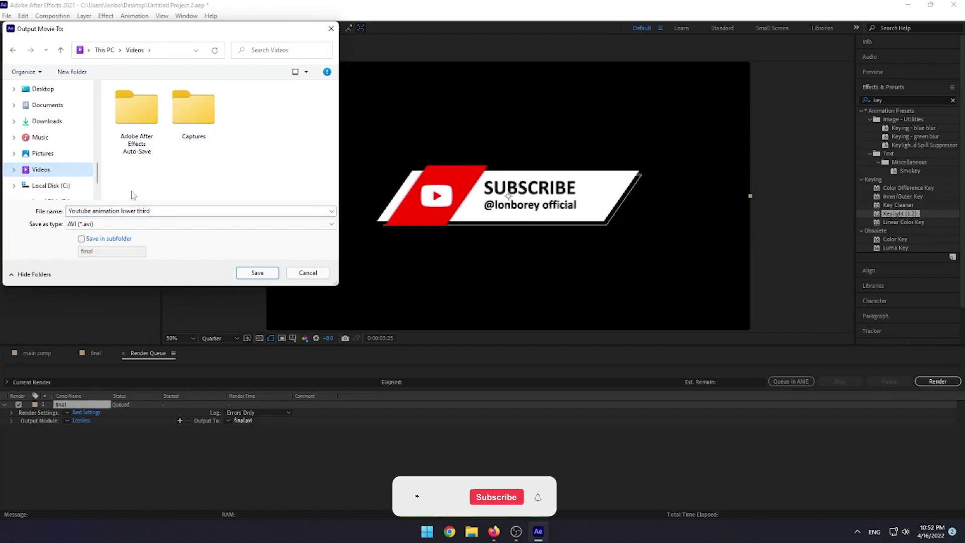
pyautogui.click(268, 276)
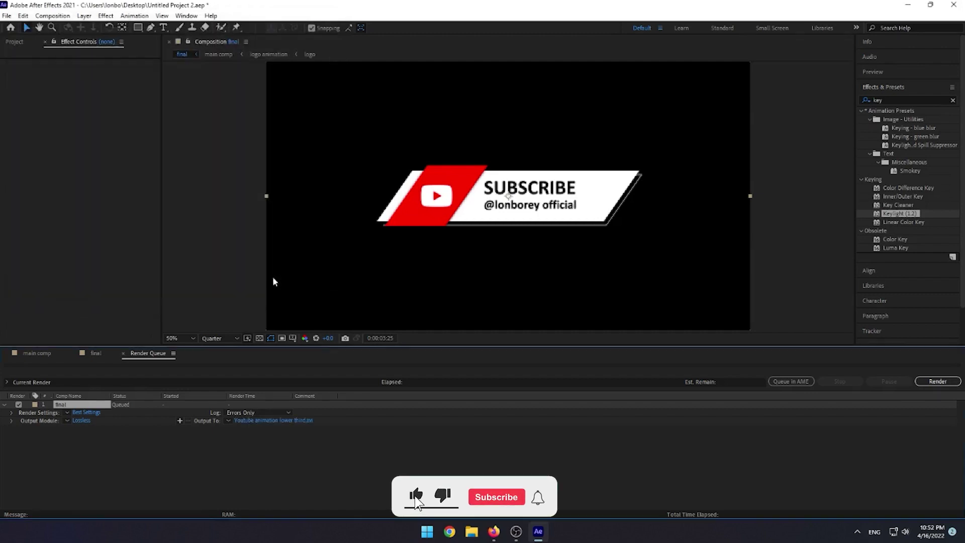
# Set the output module's channels to RGB + Alpha and audio output to off, and start the render.
pyautogui.click(86, 420)
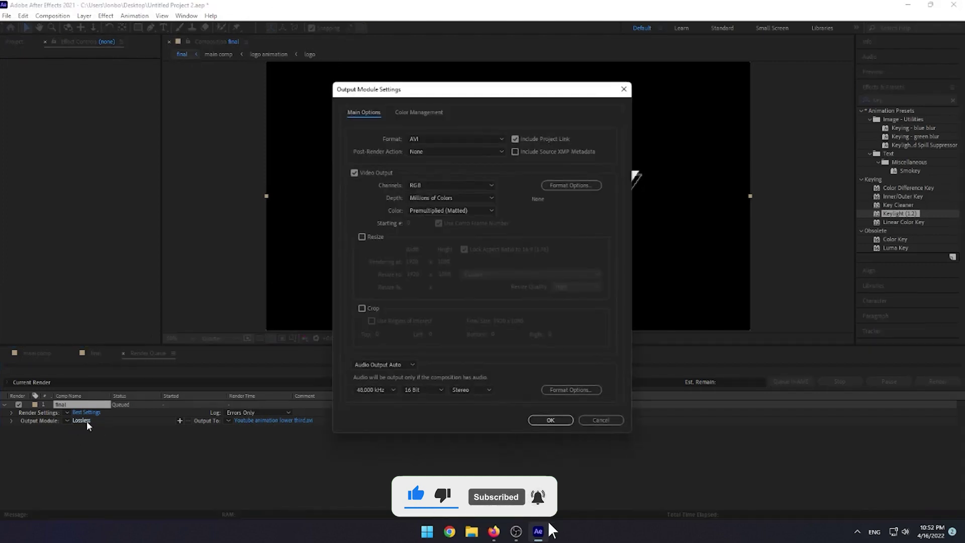
pyautogui.click(451, 185)
pyautogui.click(451, 219)
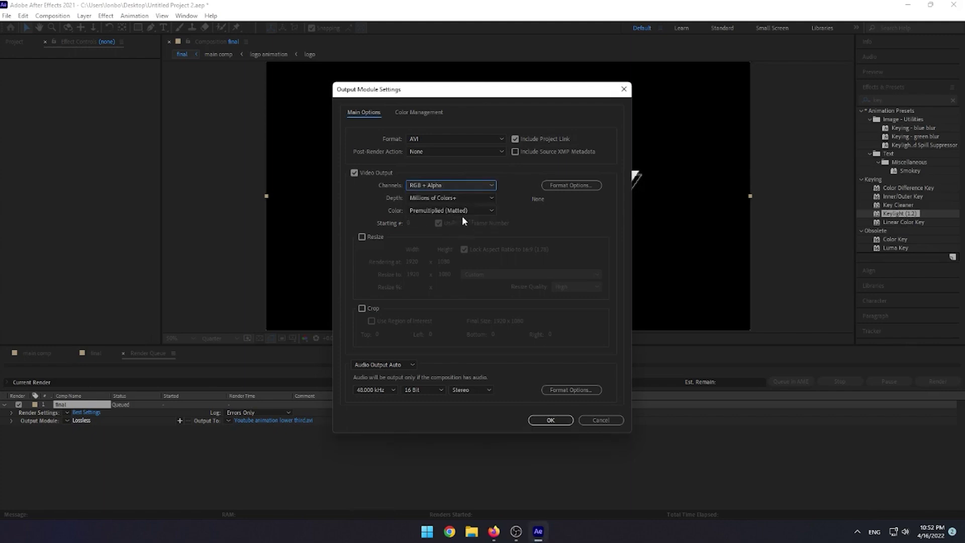
pyautogui.click(383, 366)
pyautogui.click(405, 394)
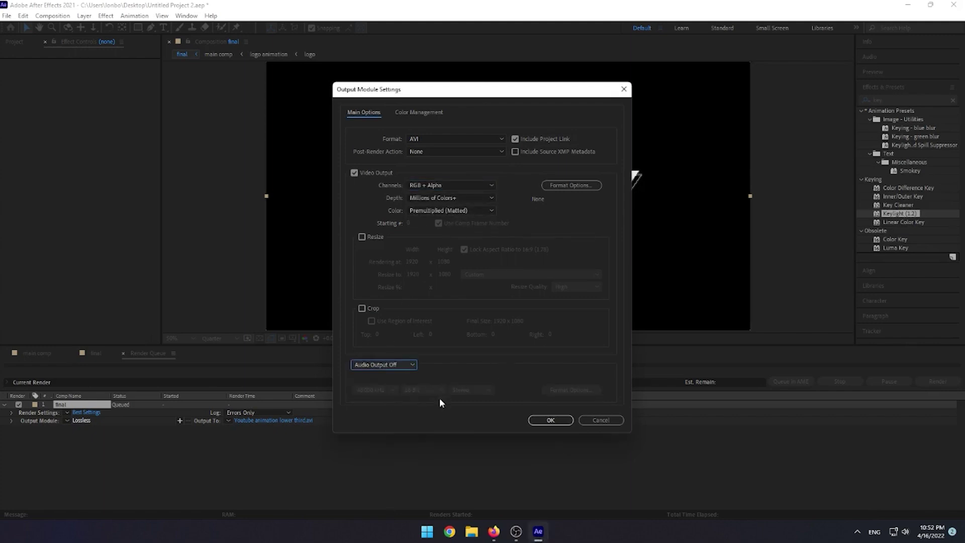
pyautogui.click(543, 420)
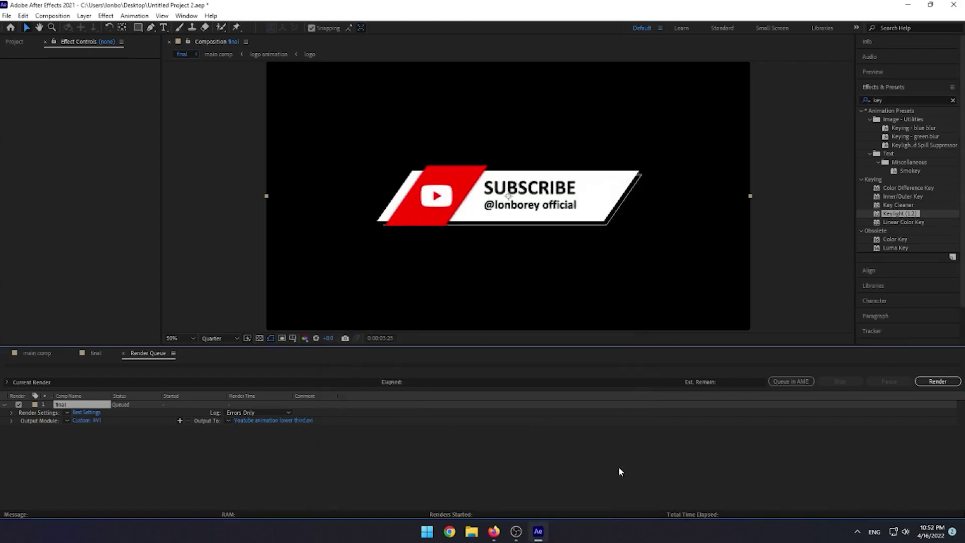
pyautogui.click(938, 381)
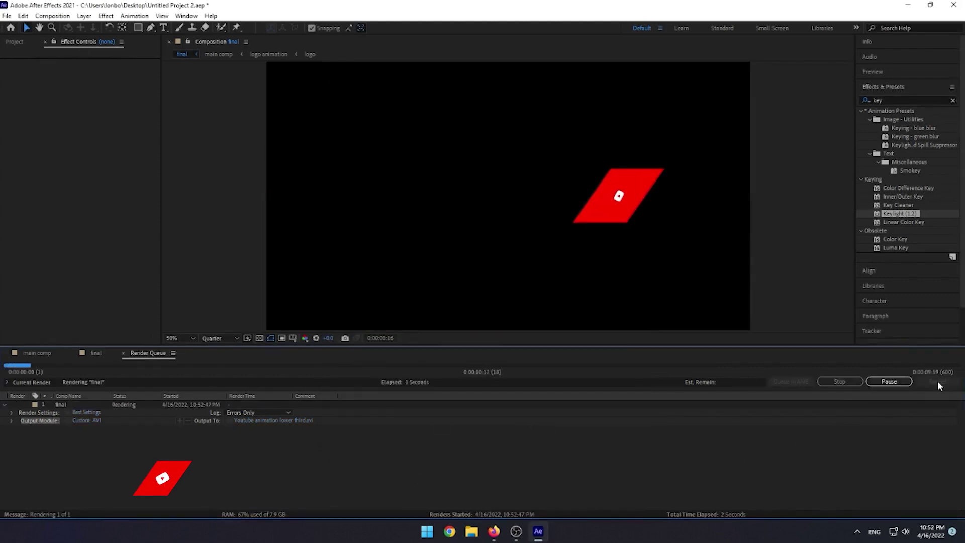